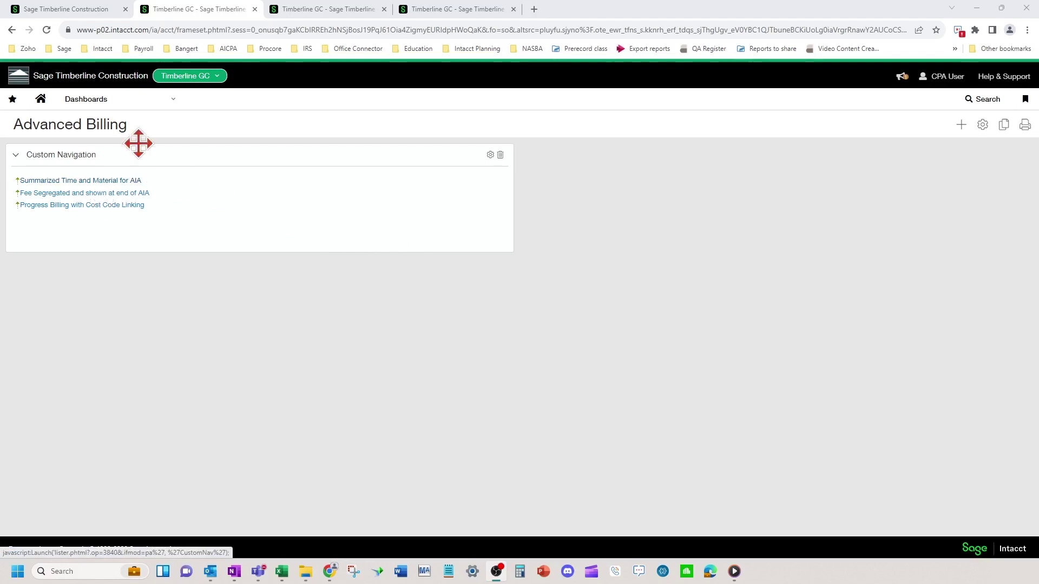
Step: Open project contract 24-002 for editing and scroll to its contract lines
click(346, 13)
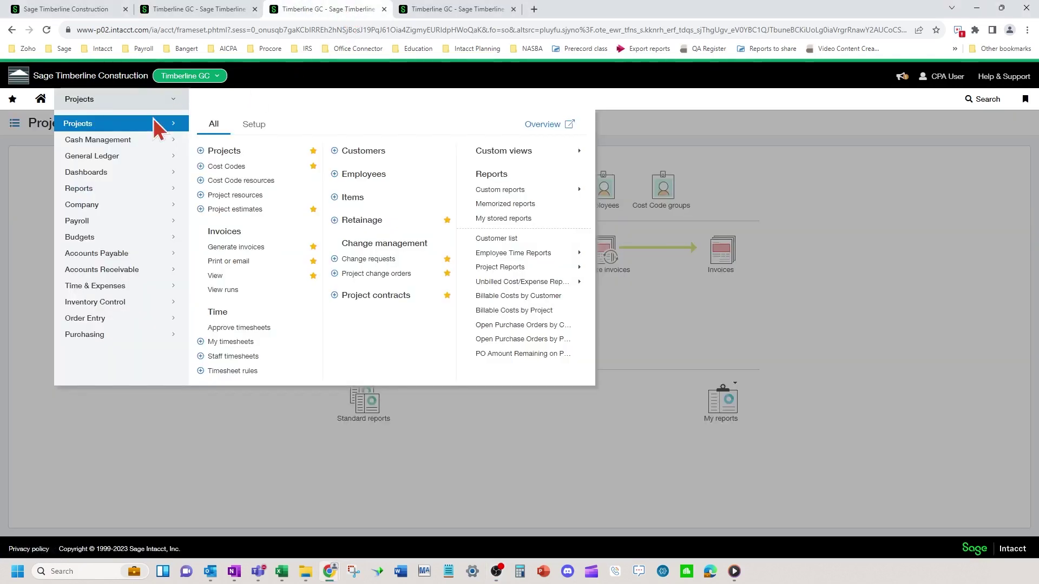
click(362, 297)
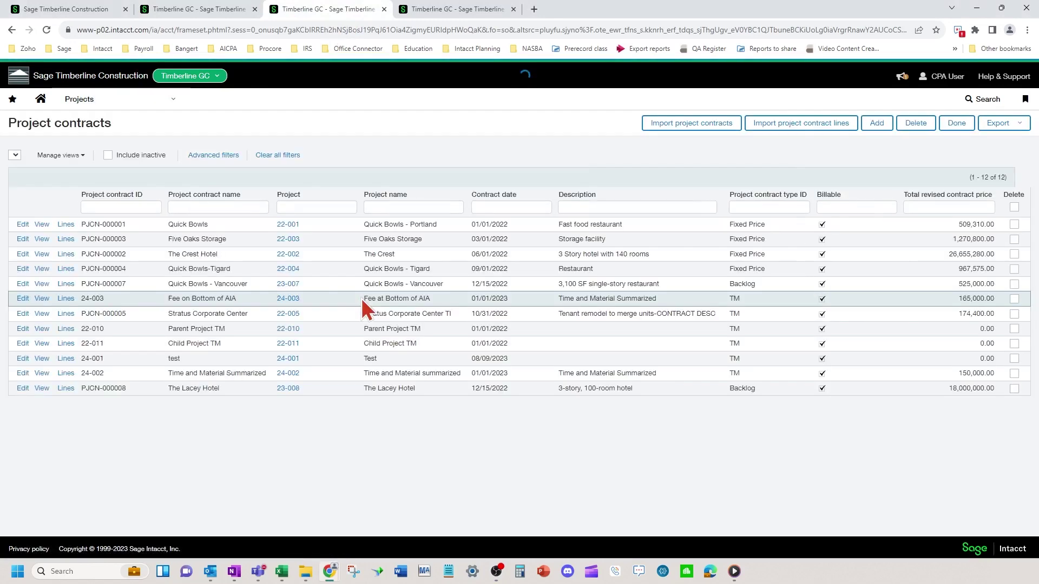
click(23, 373)
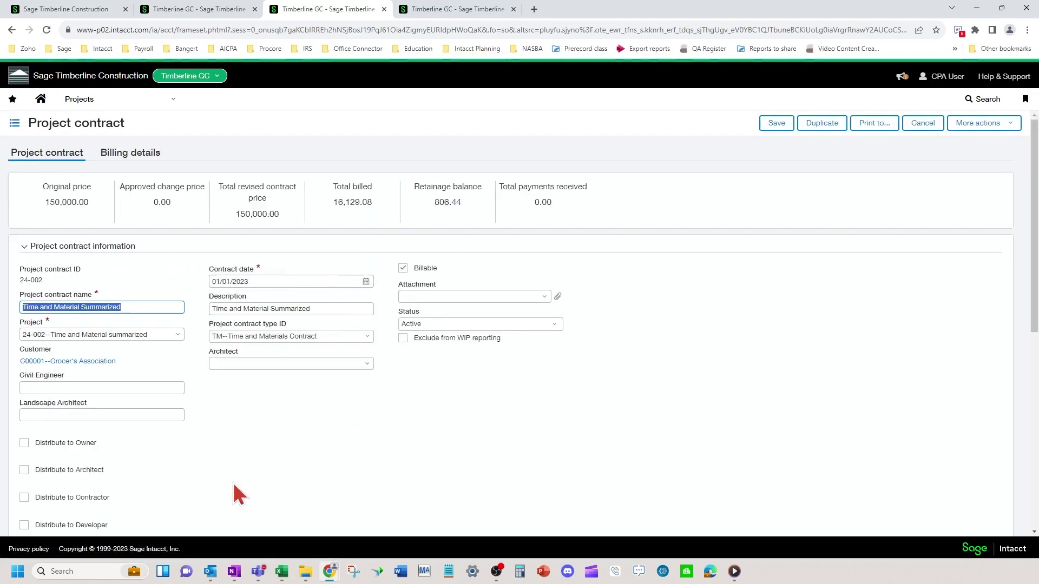
scroll(279, 361, down, 2)
scroll(278, 361, down, 5)
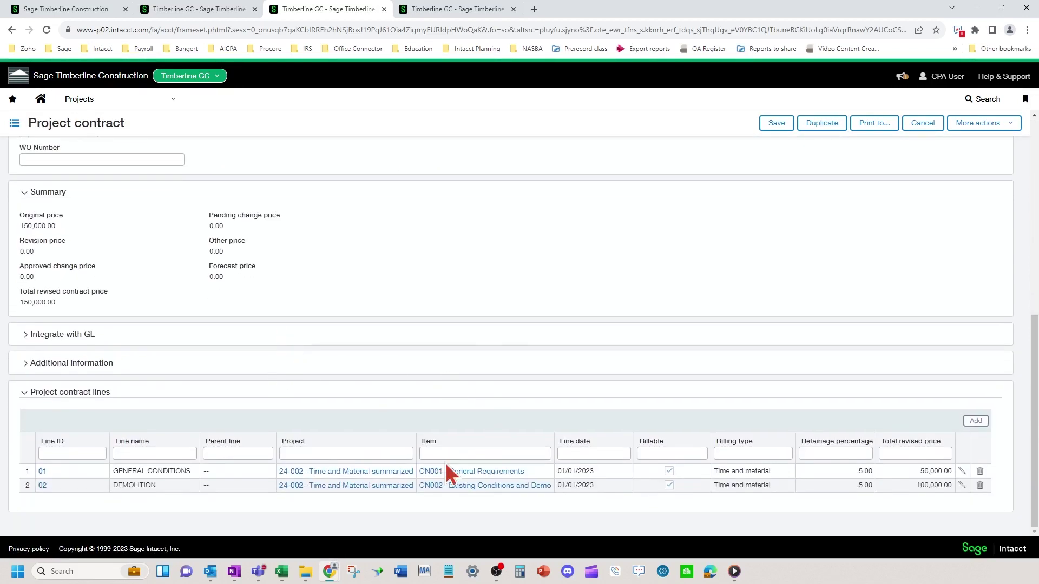
Step: Open GENERAL CONDITIONS line 01 in a maximised line editor and review its details
click(962, 485)
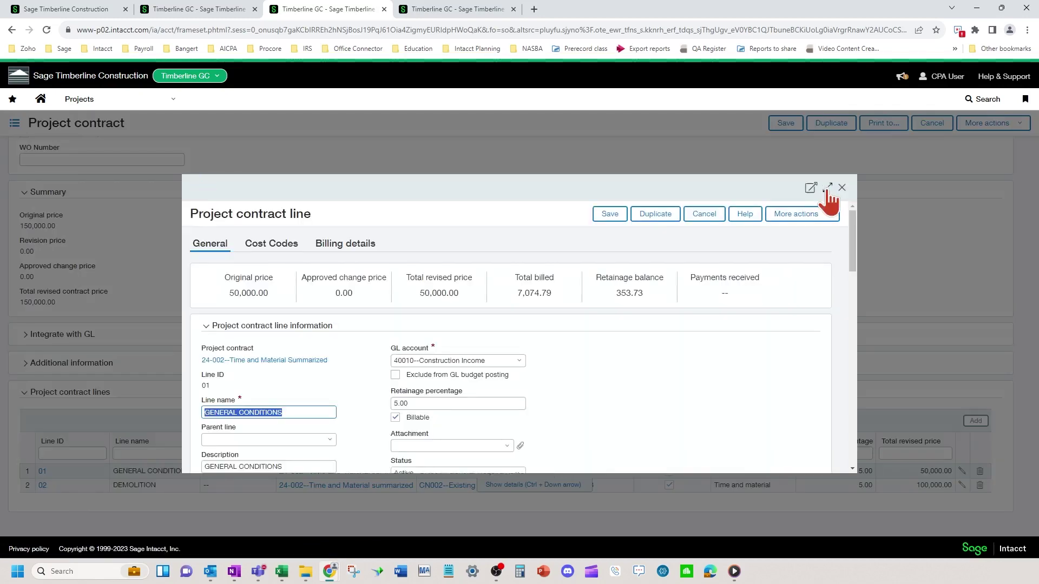
click(826, 187)
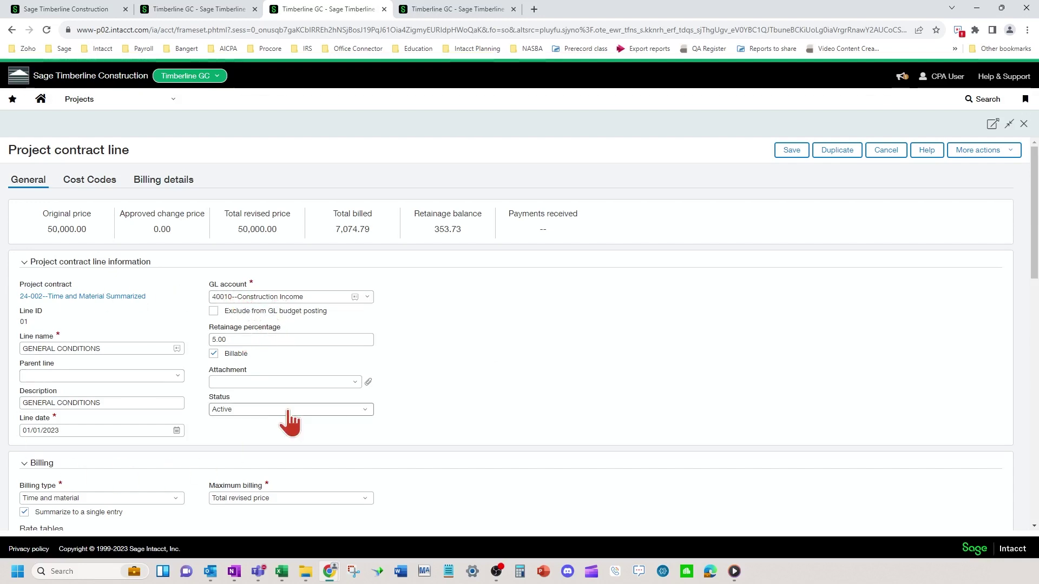
scroll(269, 433, down, 2)
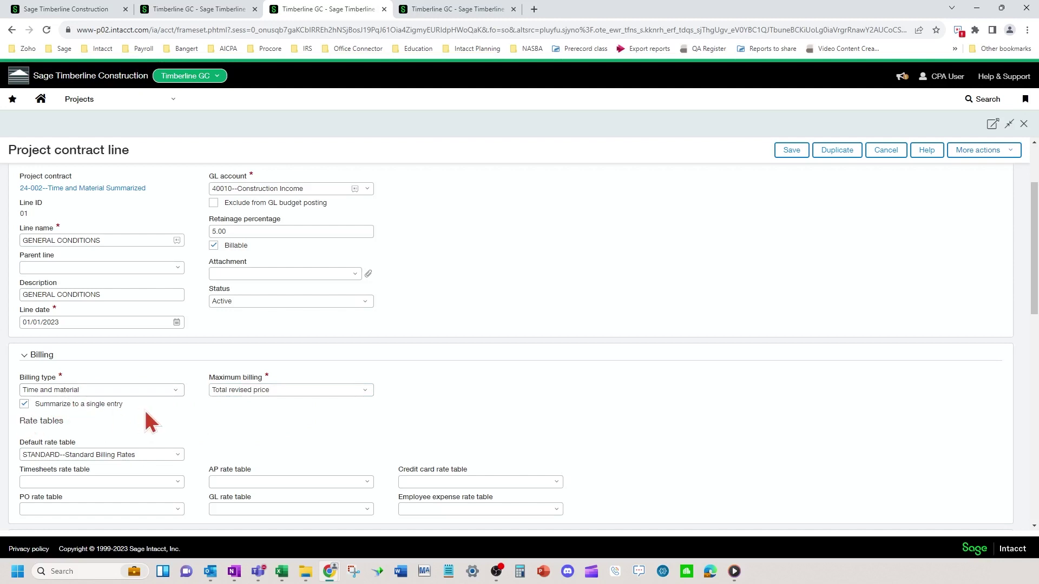
scroll(146, 412, up, 3)
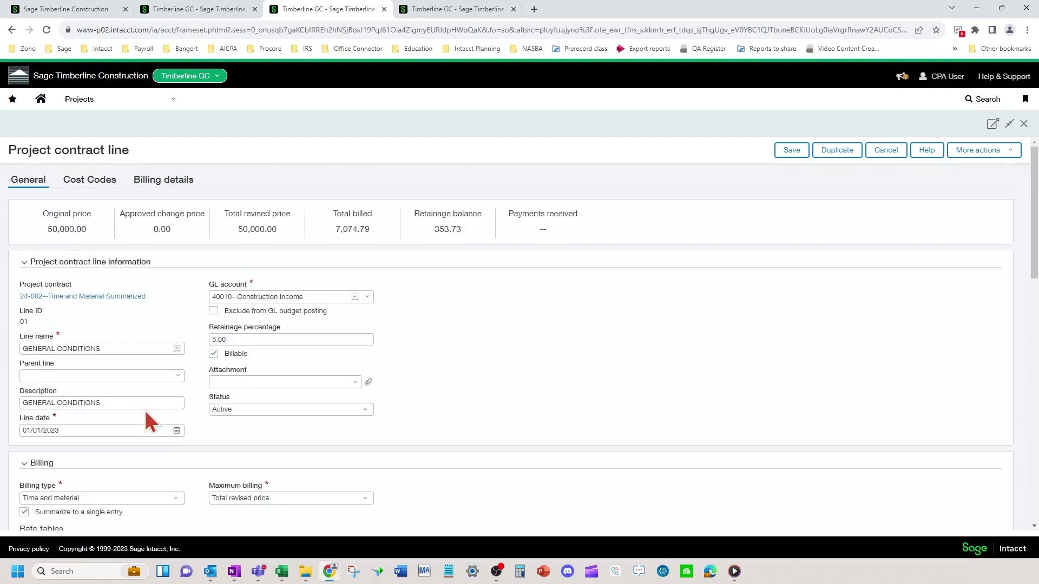
click(110, 184)
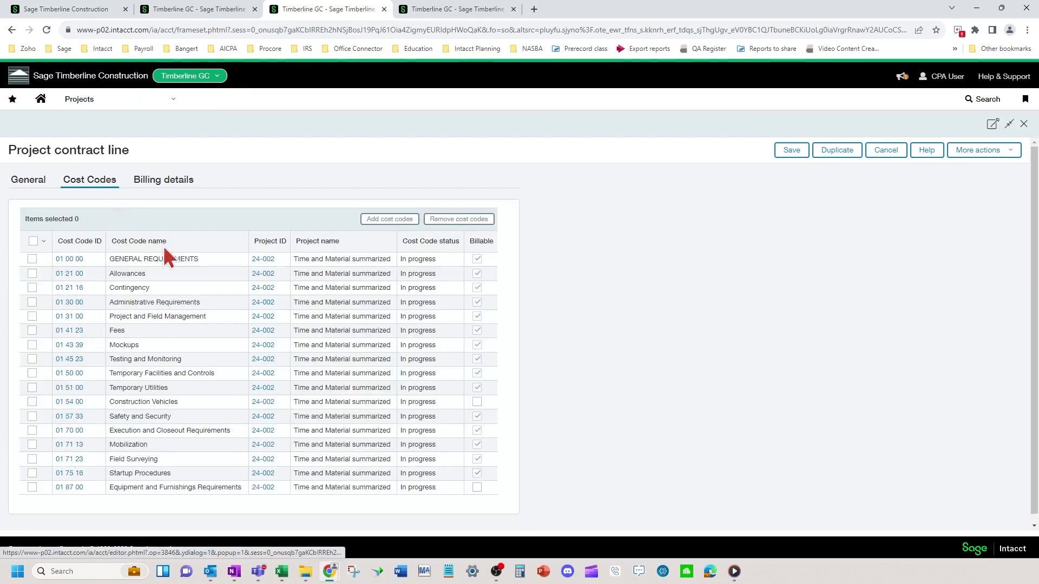
click(42, 186)
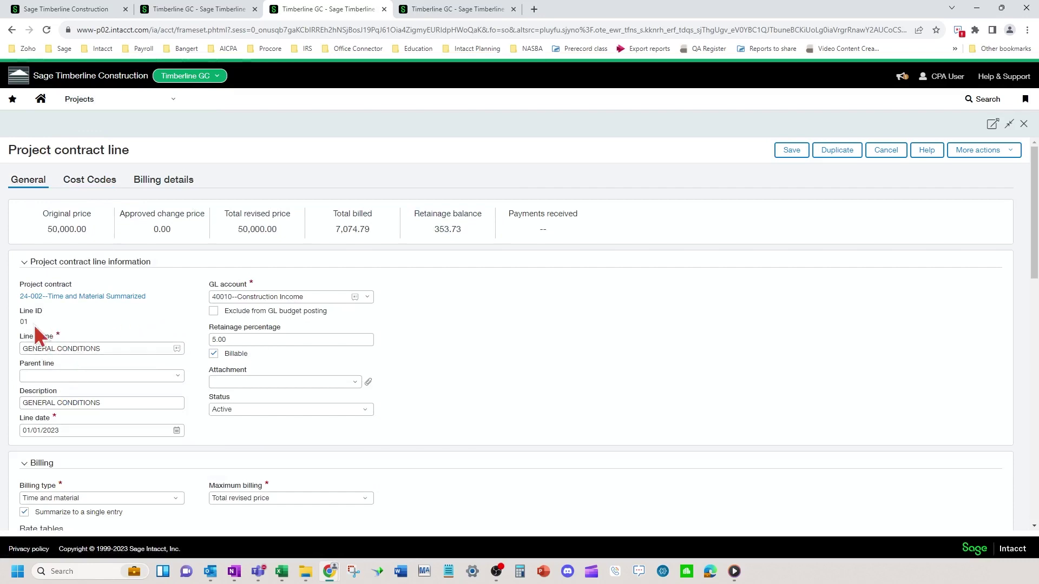
click(84, 181)
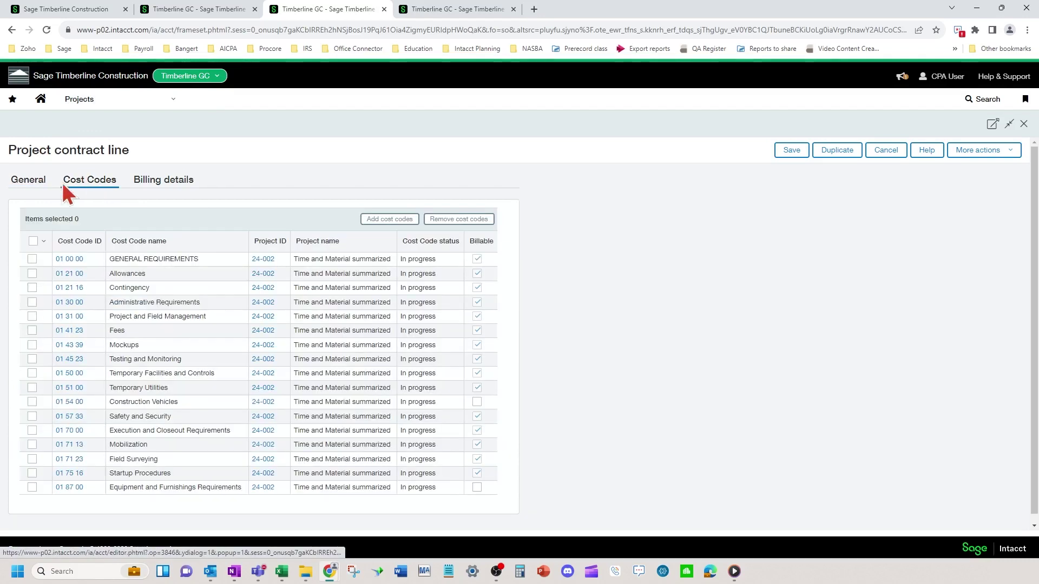
click(39, 184)
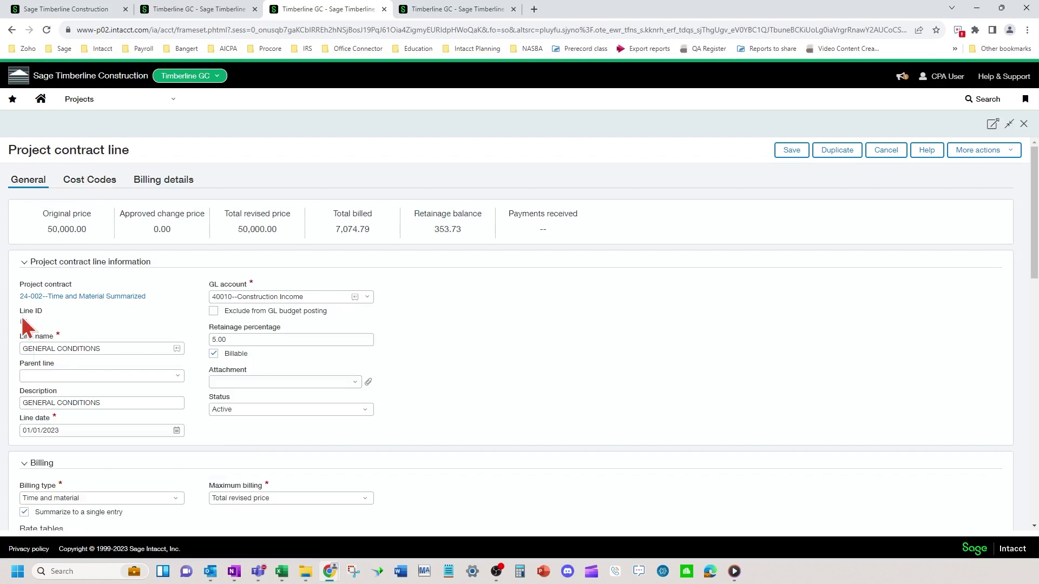
scroll(123, 376, down, 2)
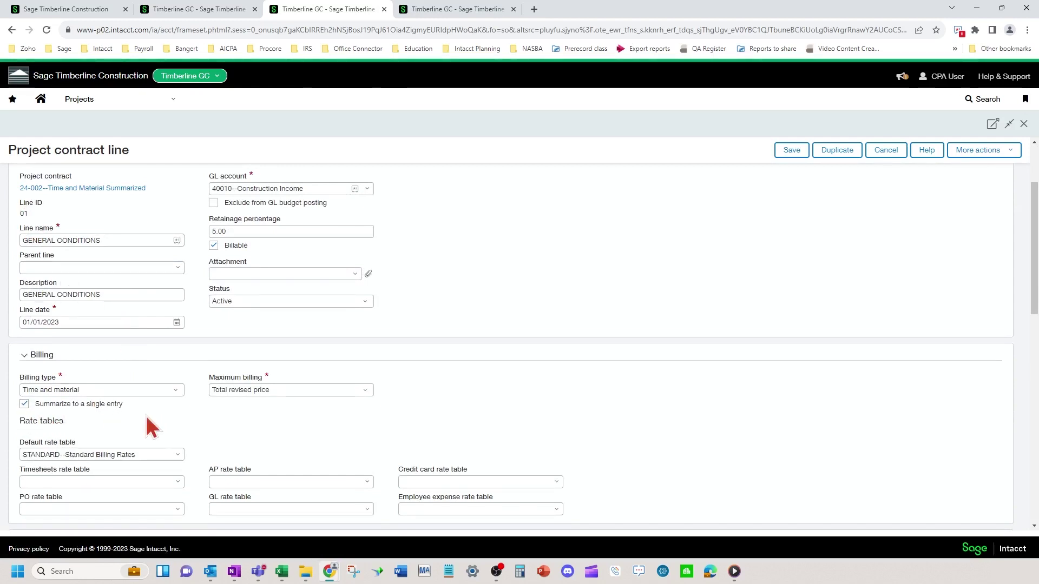
scroll(146, 418, down, 1)
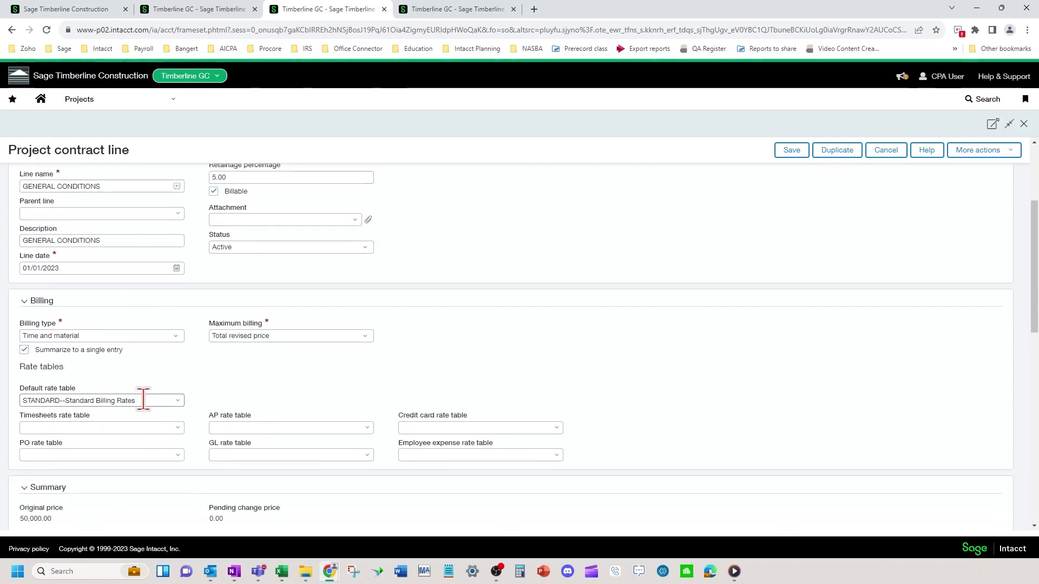
click(143, 400)
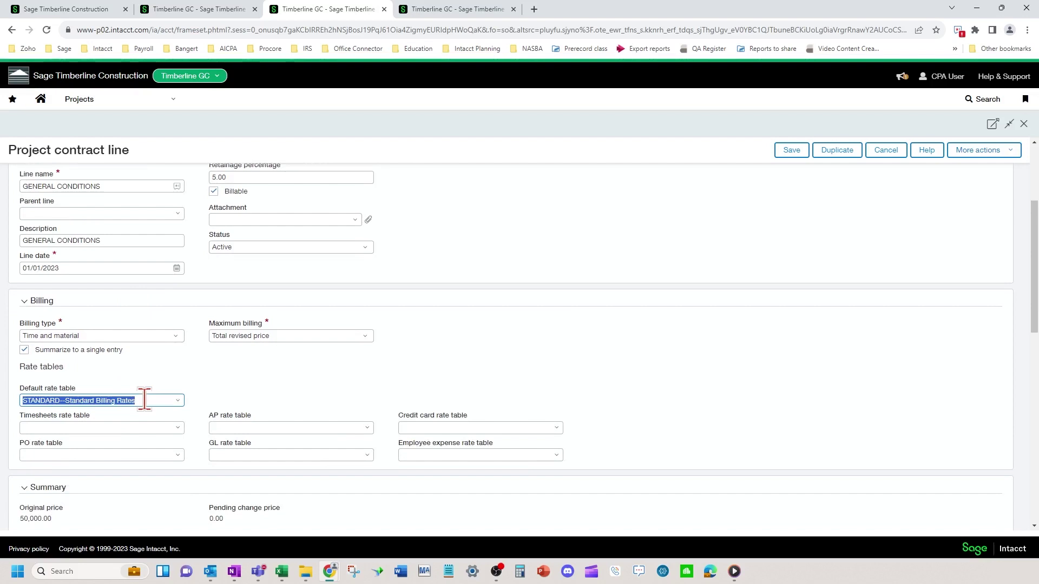
scroll(114, 307, up, 1)
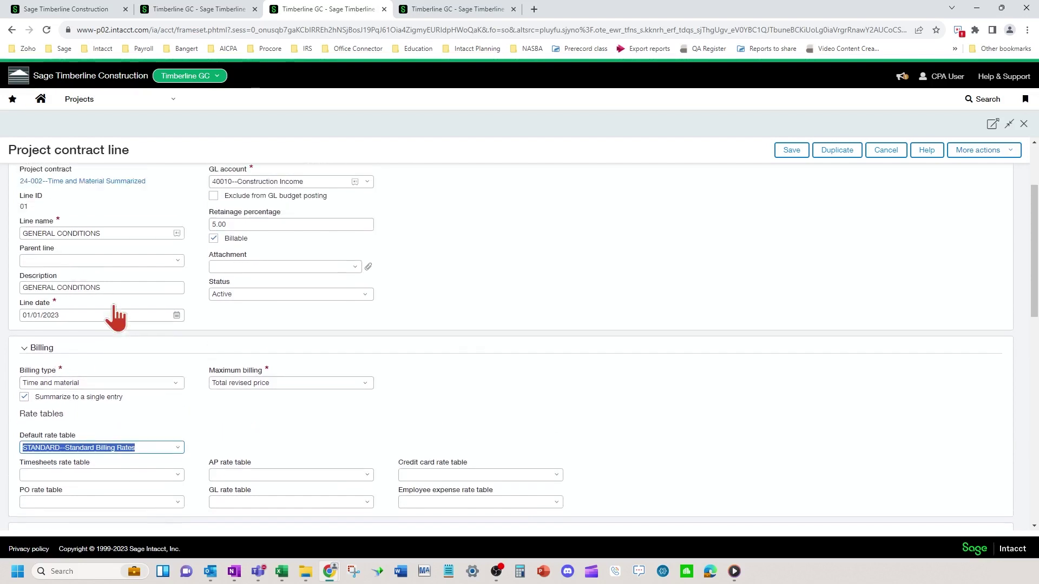
scroll(155, 406, down, 2)
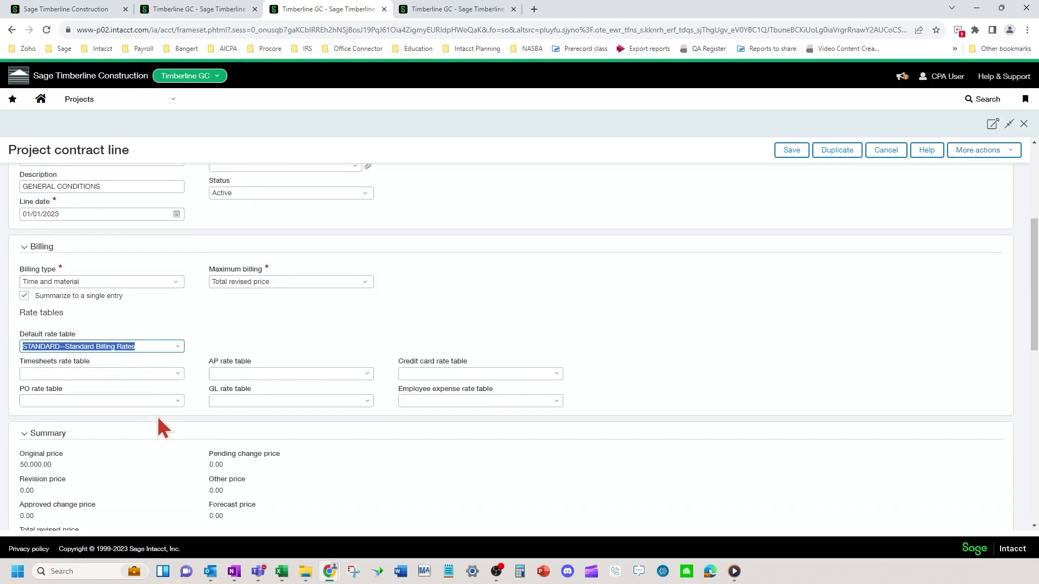
scroll(158, 417, down, 3)
scroll(158, 424, down, 6)
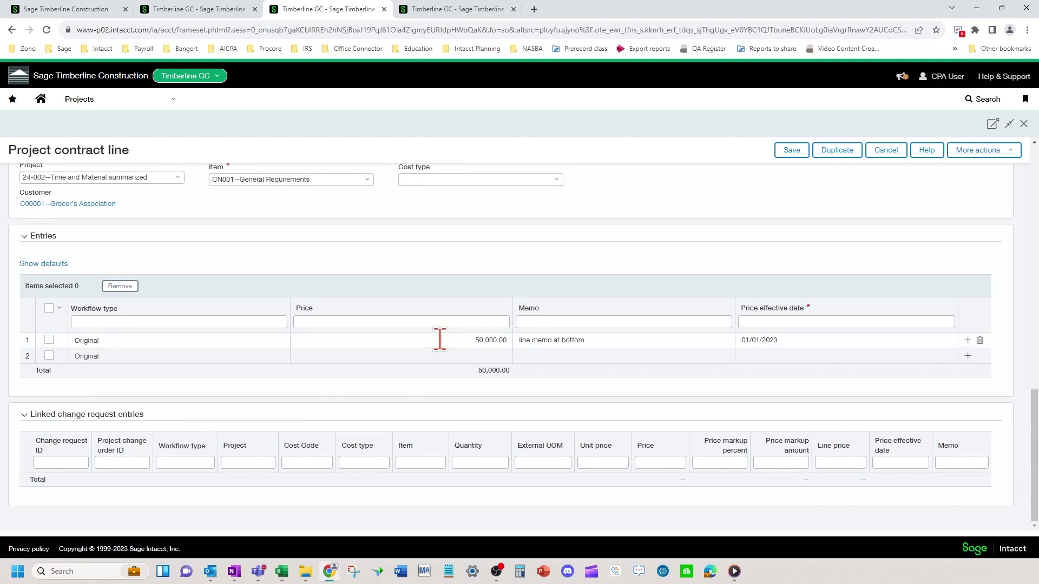
Step: Clear the memo on the GENERAL CONDITIONS original price entry and save the line
click(438, 339)
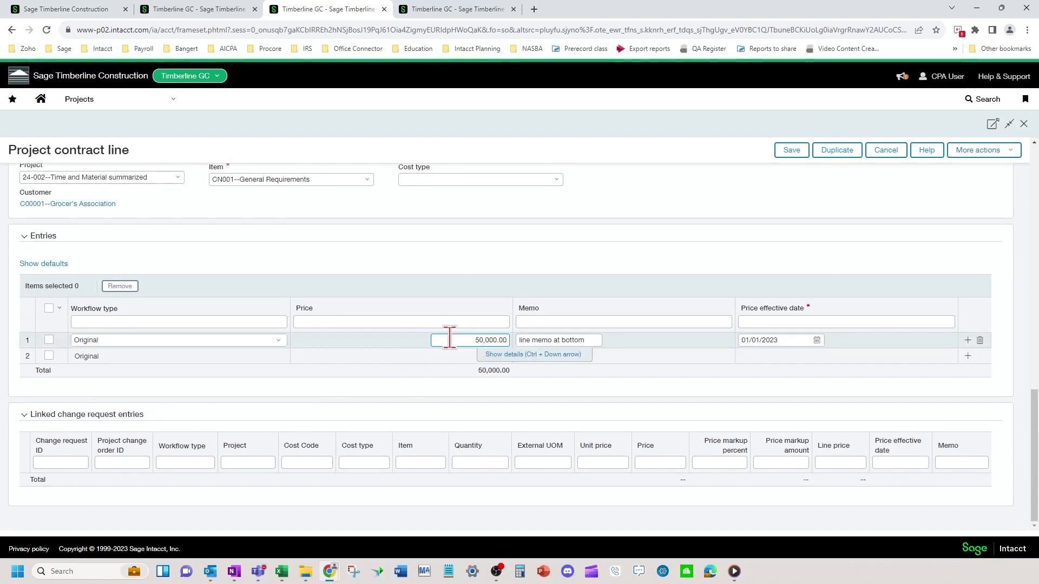
drag(594, 340, 516, 352)
key(BackSpace)
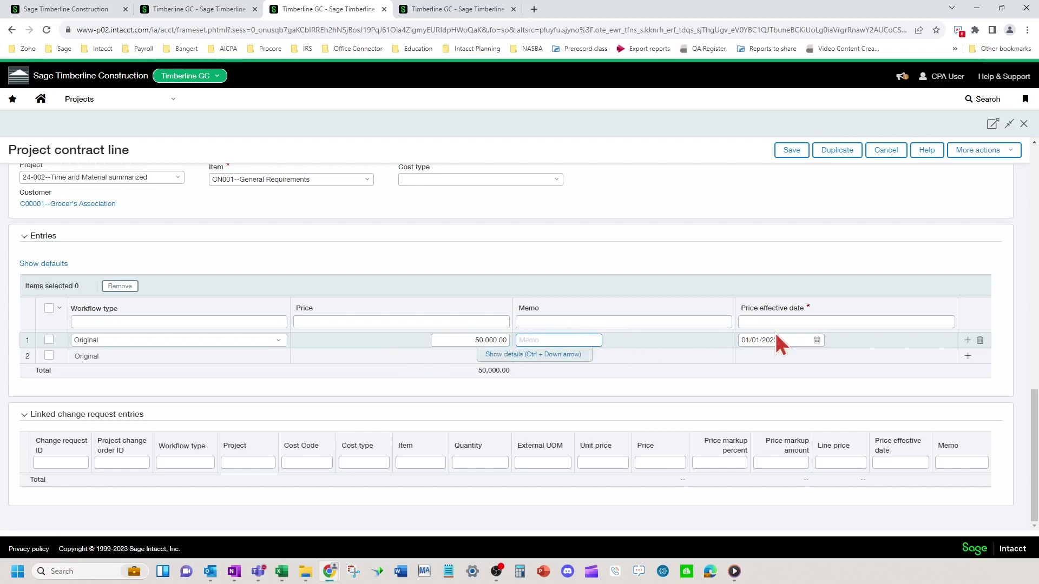
click(789, 152)
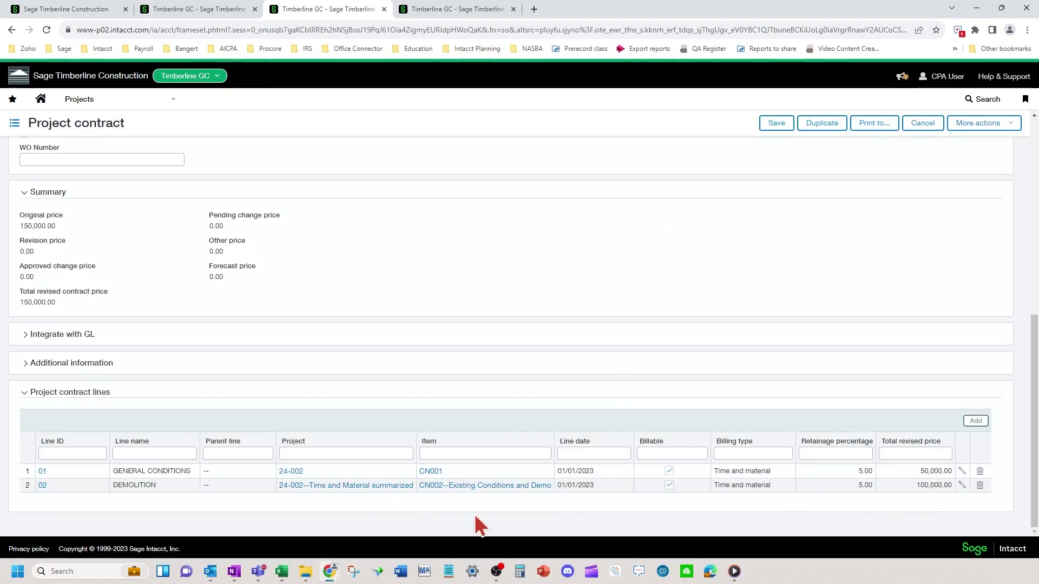
Step: Save contract 24-002 and preview its invoice, totalling 15,322.64 USD
click(778, 126)
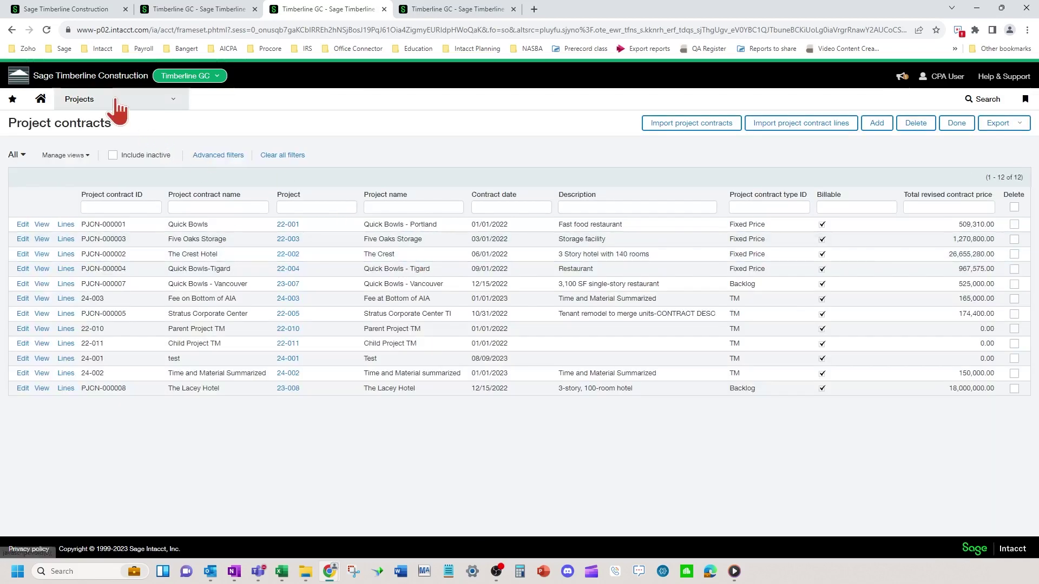
click(116, 101)
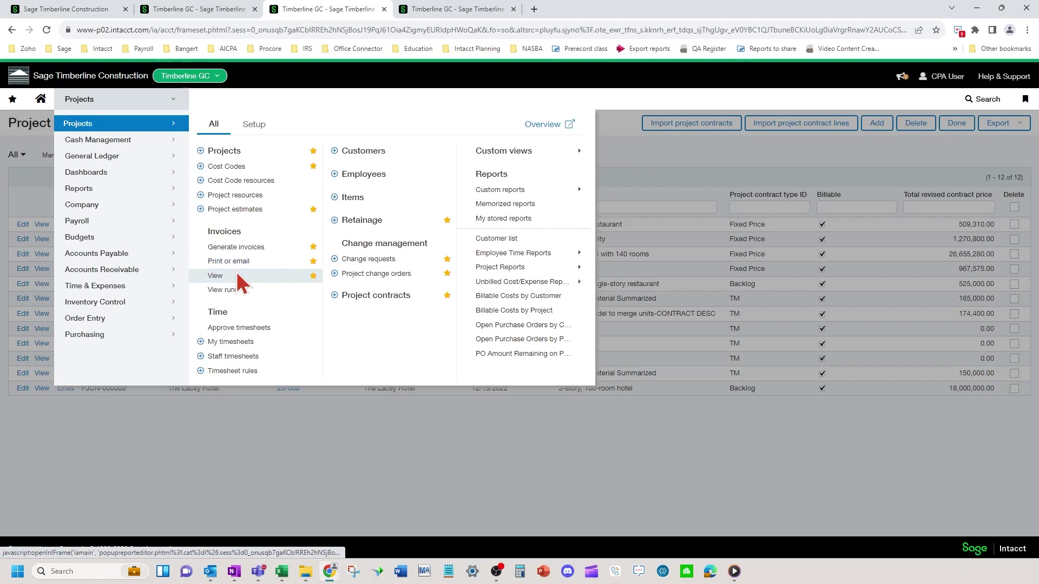
click(256, 248)
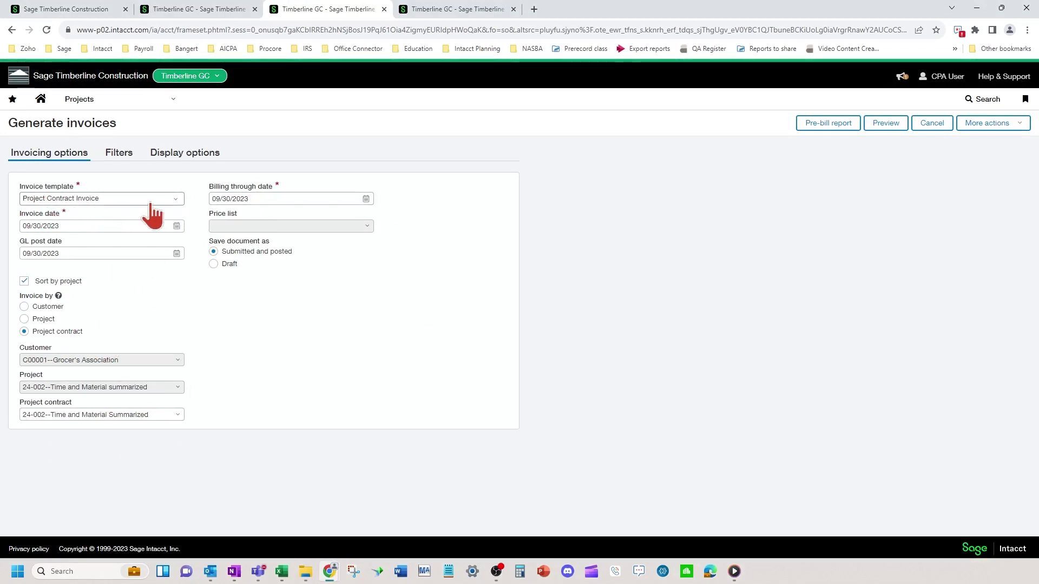
click(884, 125)
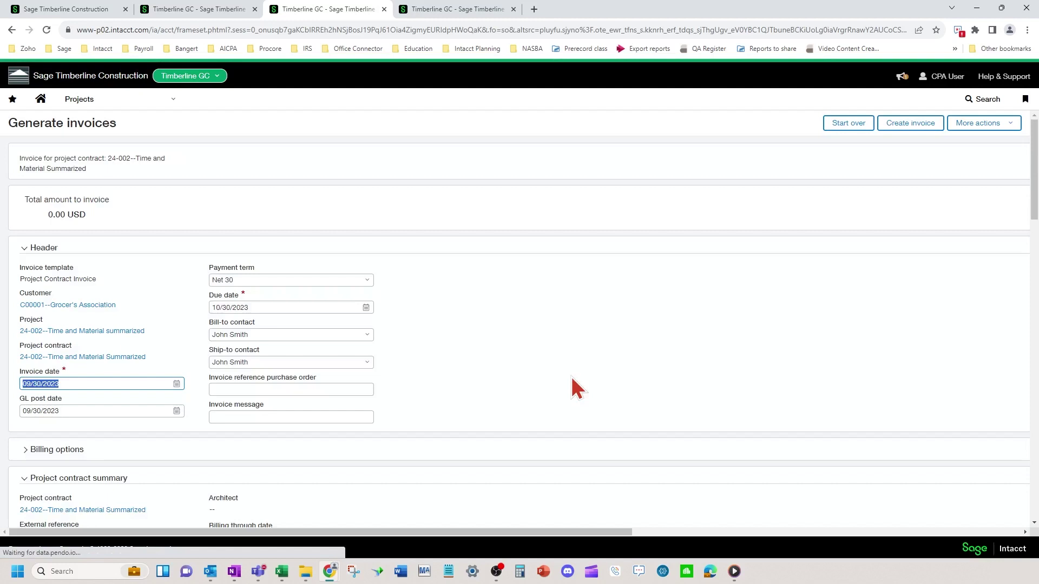
scroll(503, 314, down, 1)
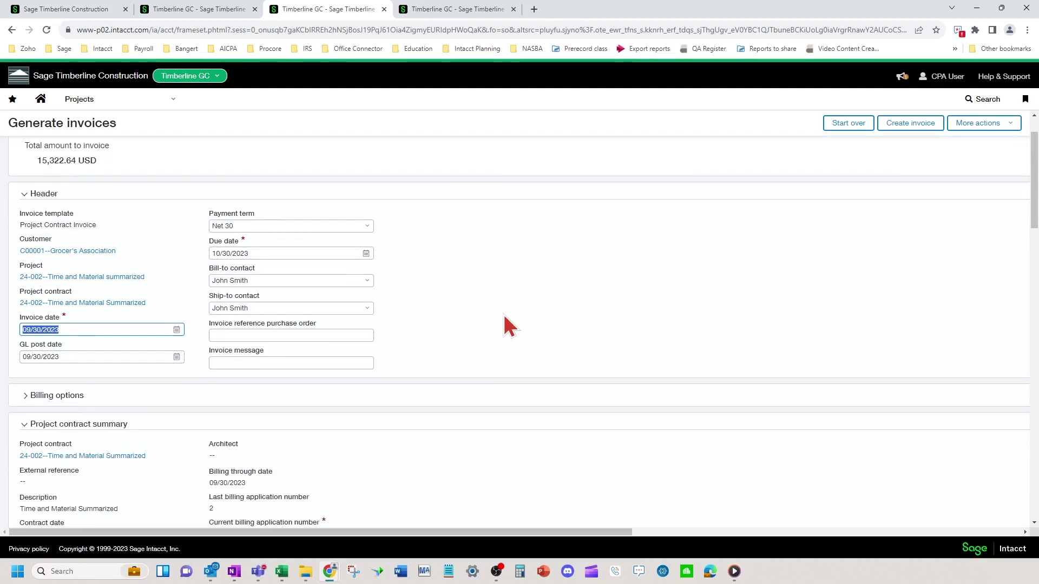
scroll(503, 317, down, 1)
scroll(504, 317, down, 4)
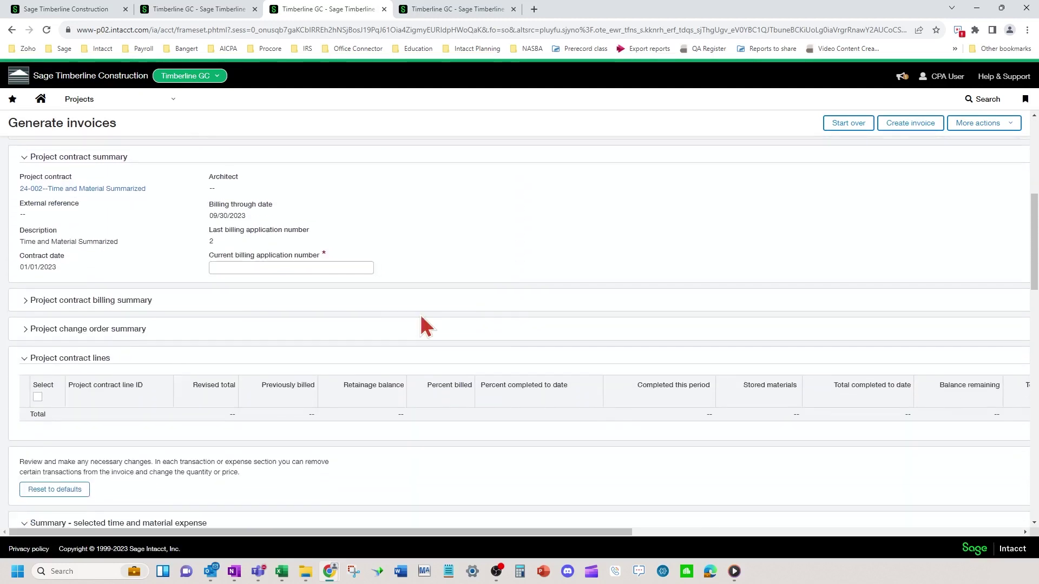
Step: Set billing application number 3 and check GENERAL CONDITIONS 7,074.79 and DEMOLITION 9,054.29
click(347, 267)
text(3)
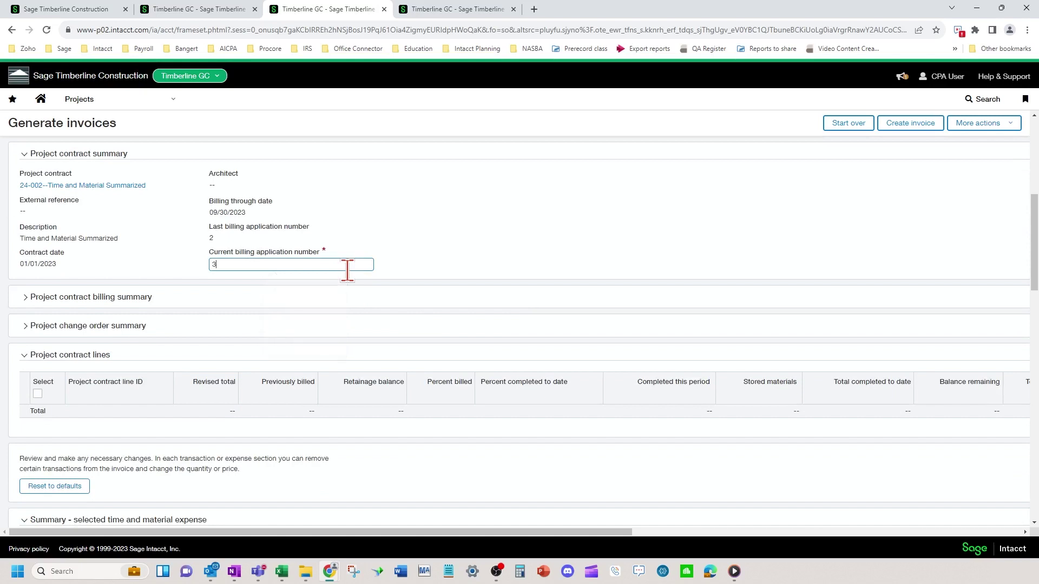
scroll(347, 271, down, 5)
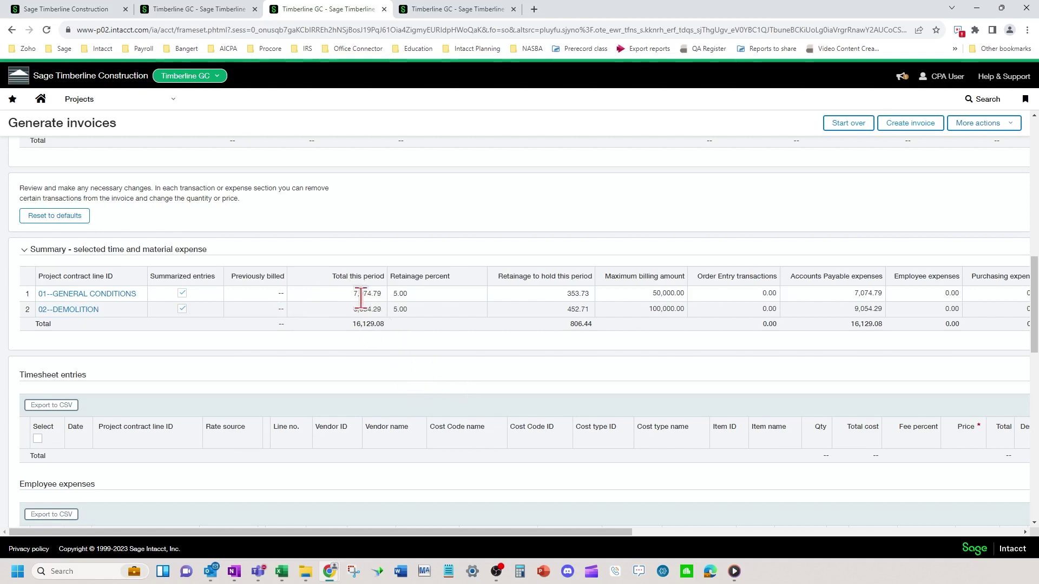
click(360, 293)
click(353, 309)
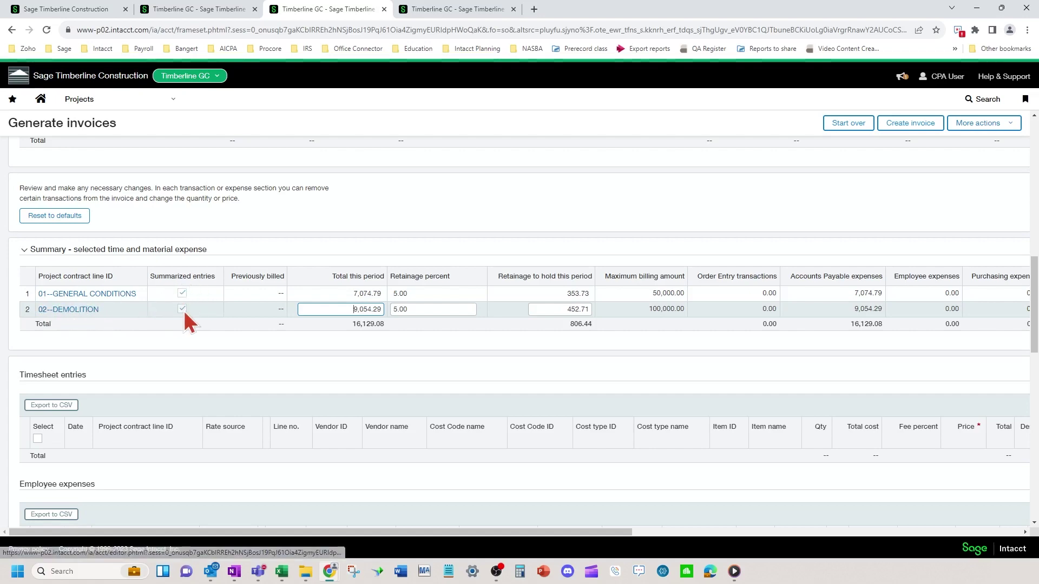
scroll(649, 382, down, 6)
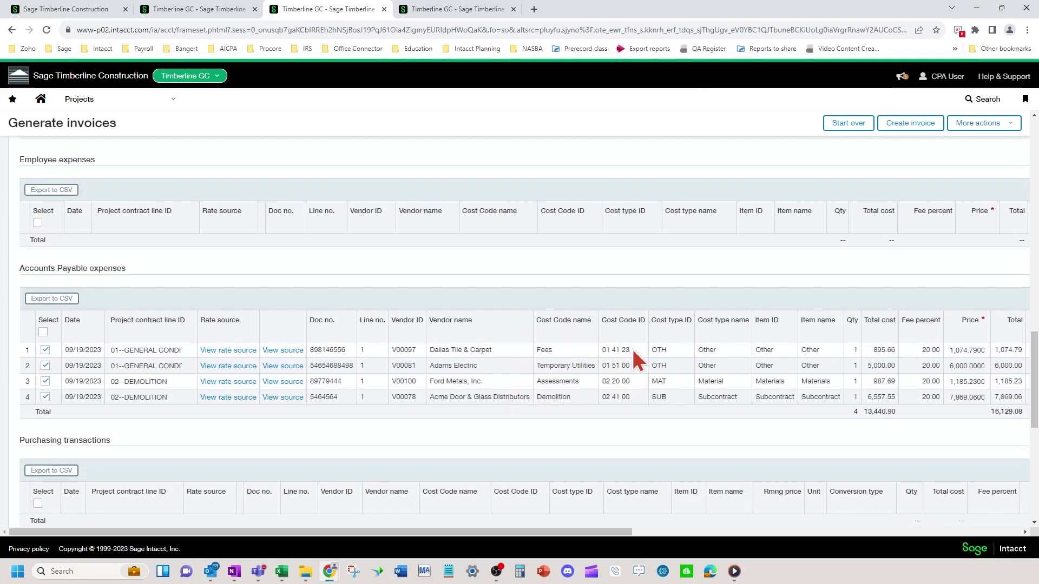
click(659, 367)
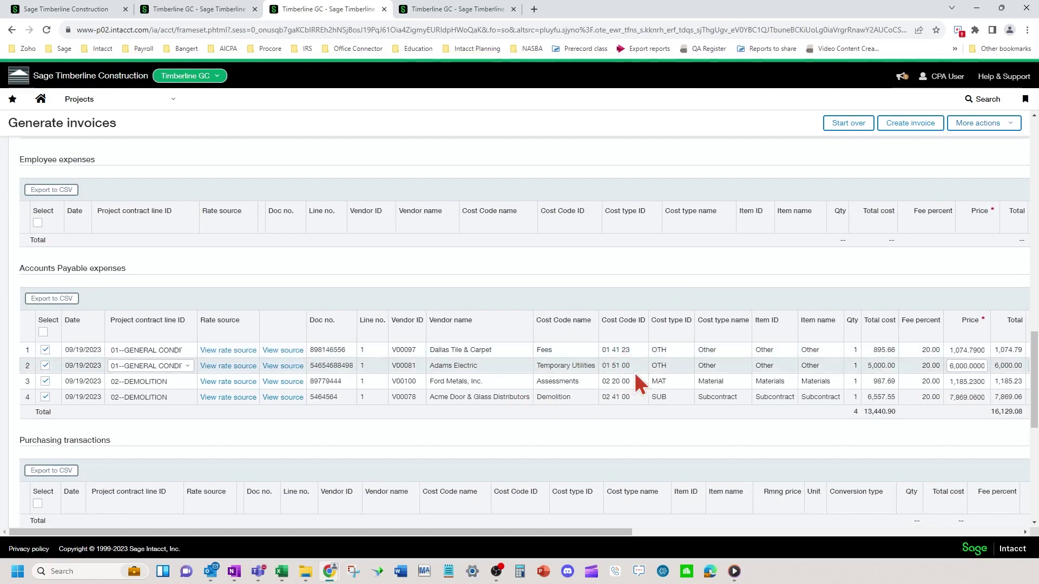
click(632, 380)
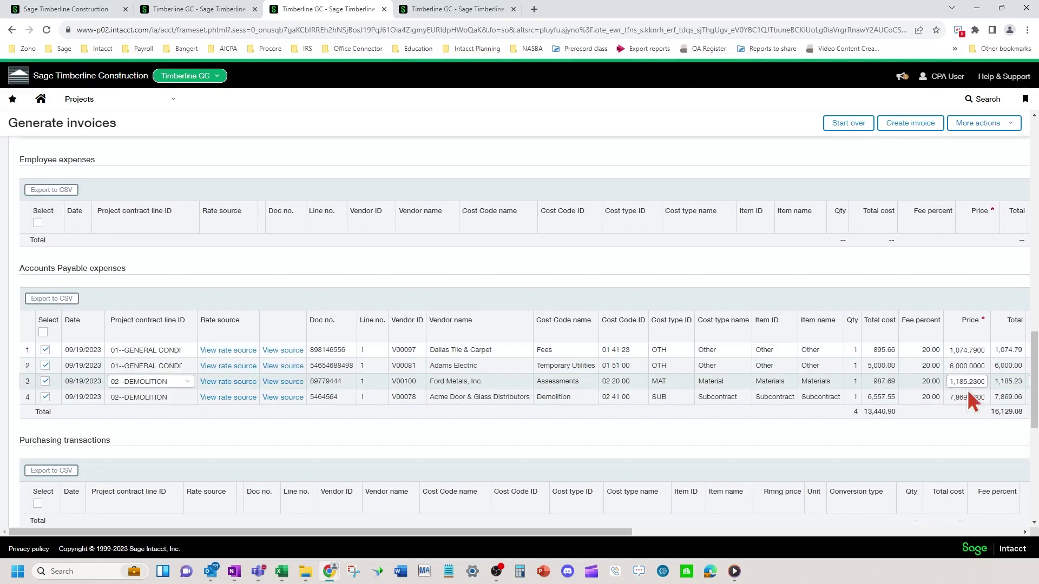
click(1002, 399)
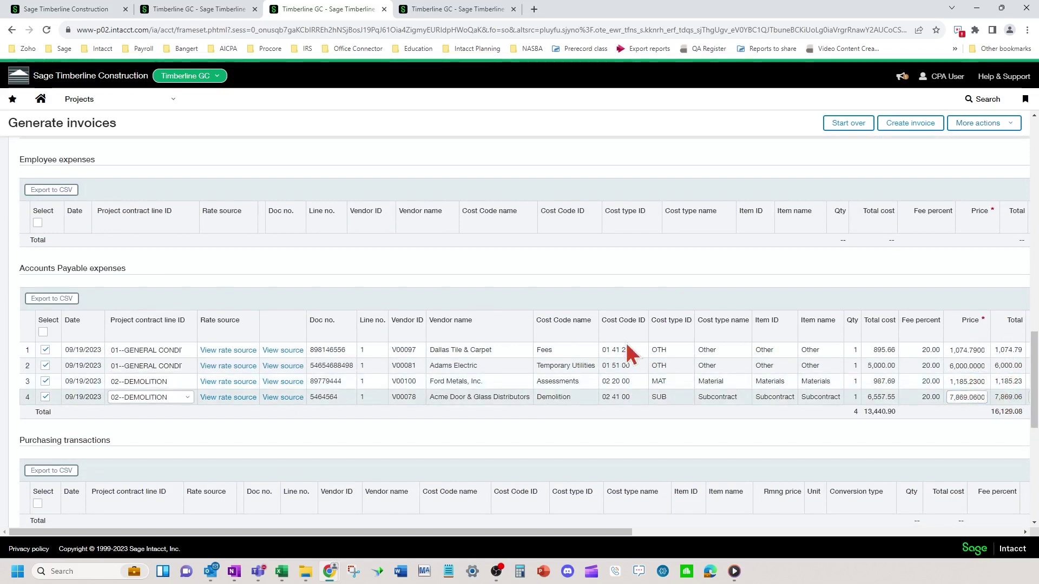
scroll(413, 290, up, 6)
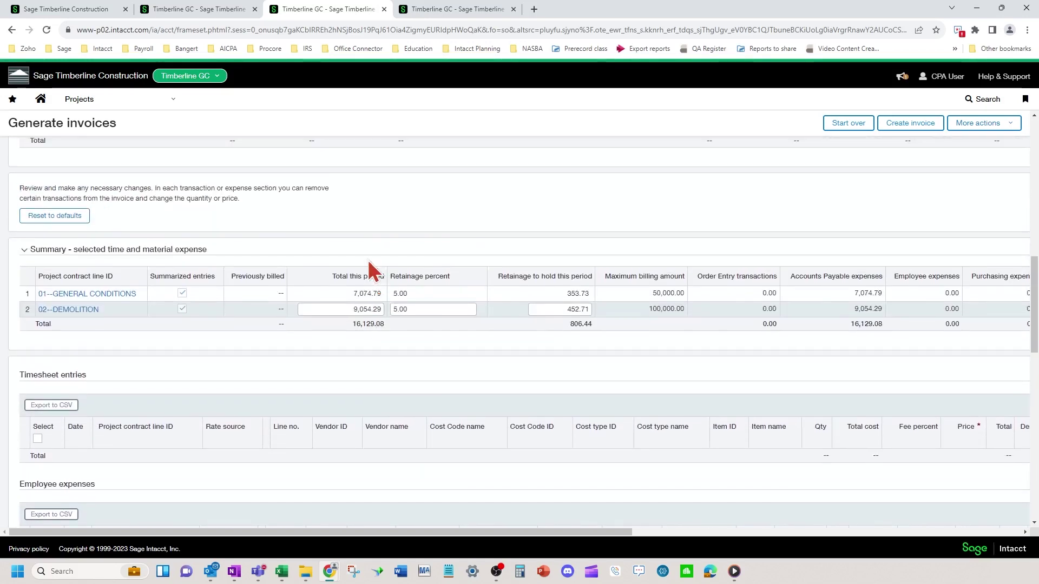
click(353, 309)
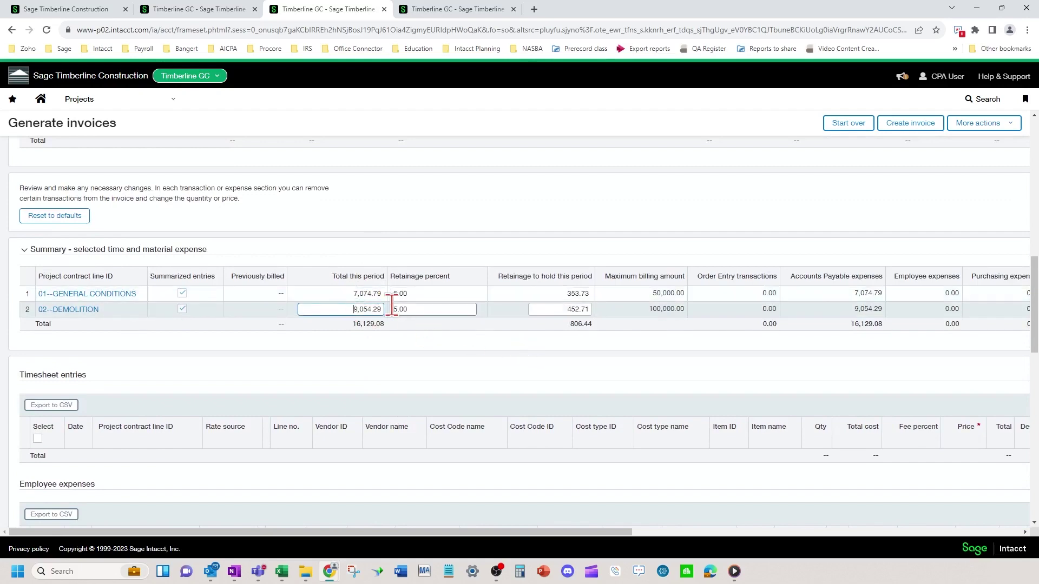
scroll(705, 397, down, 6)
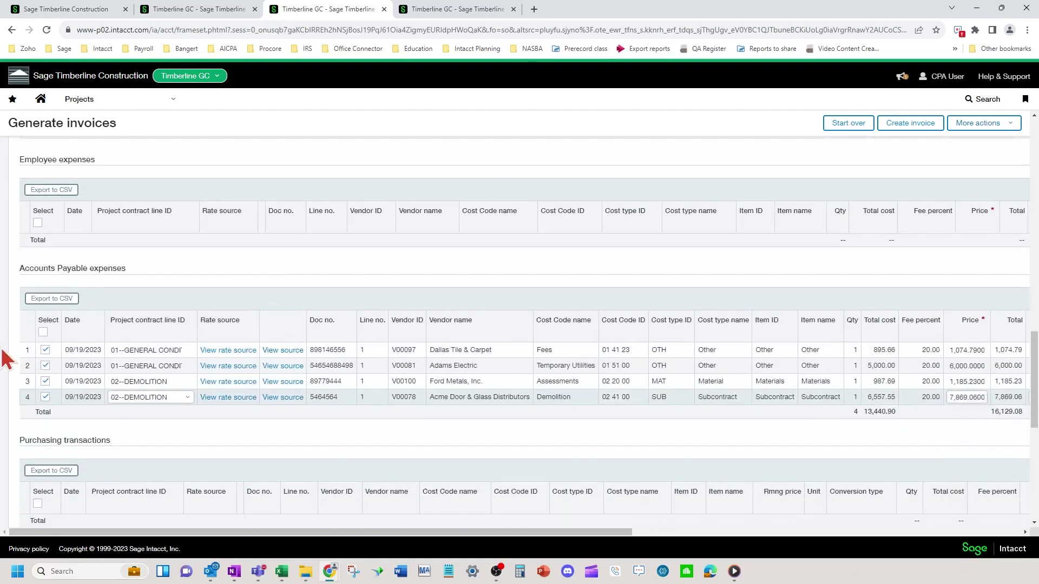
click(45, 381)
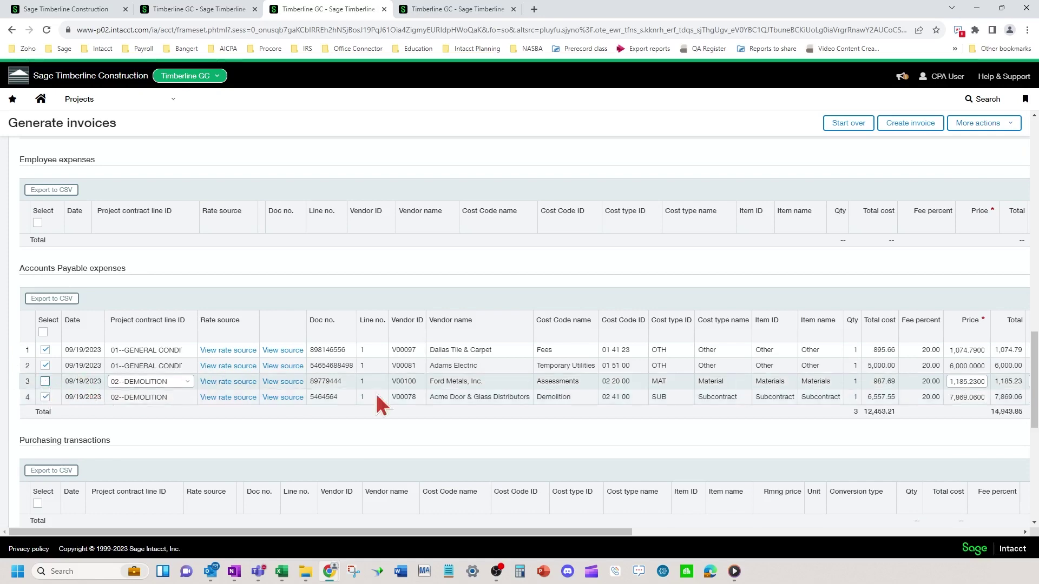
scroll(608, 320, up, 8)
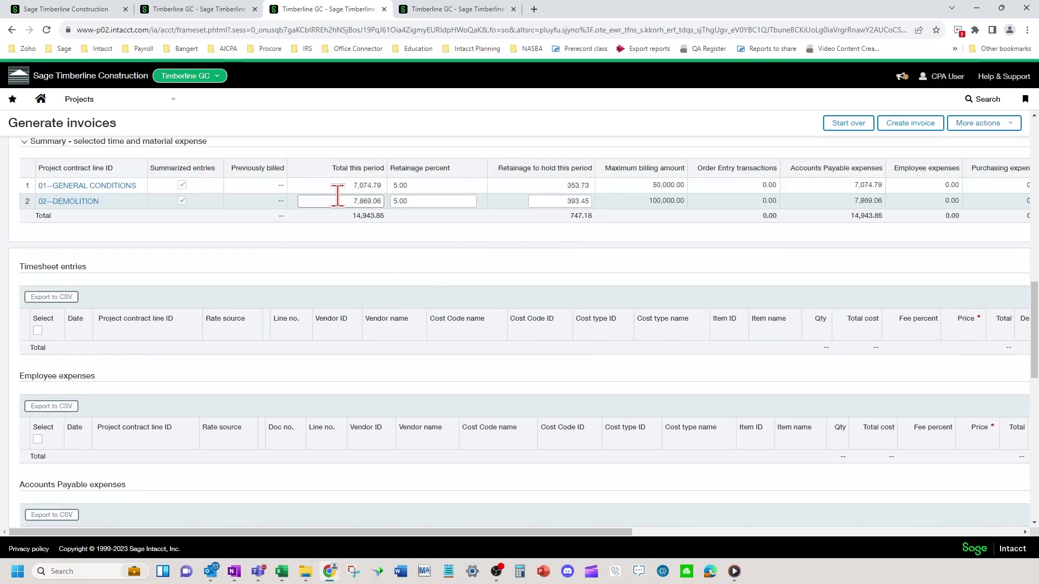
scroll(591, 353, down, 3)
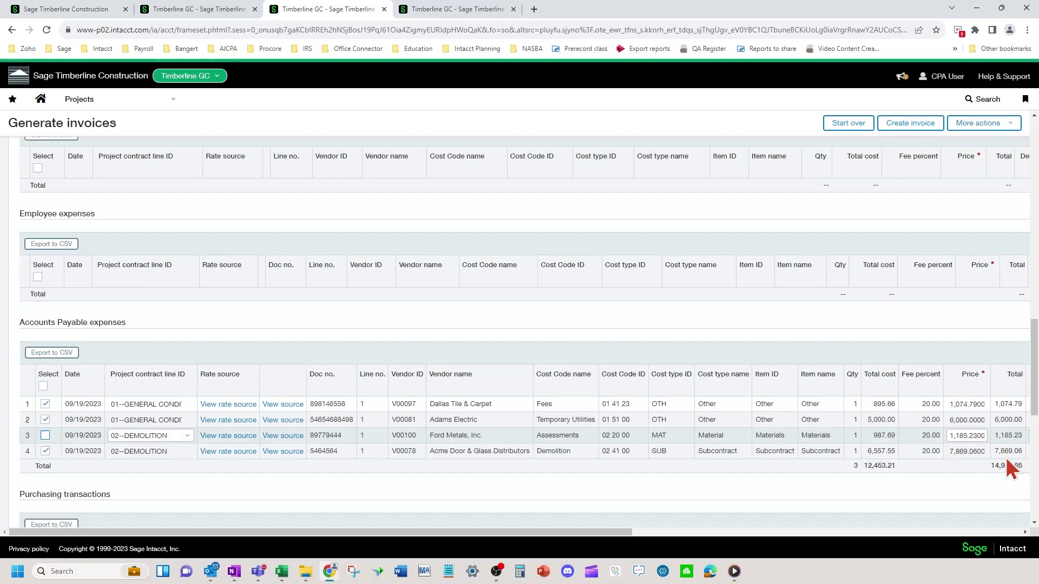
drag(951, 436, 1000, 438)
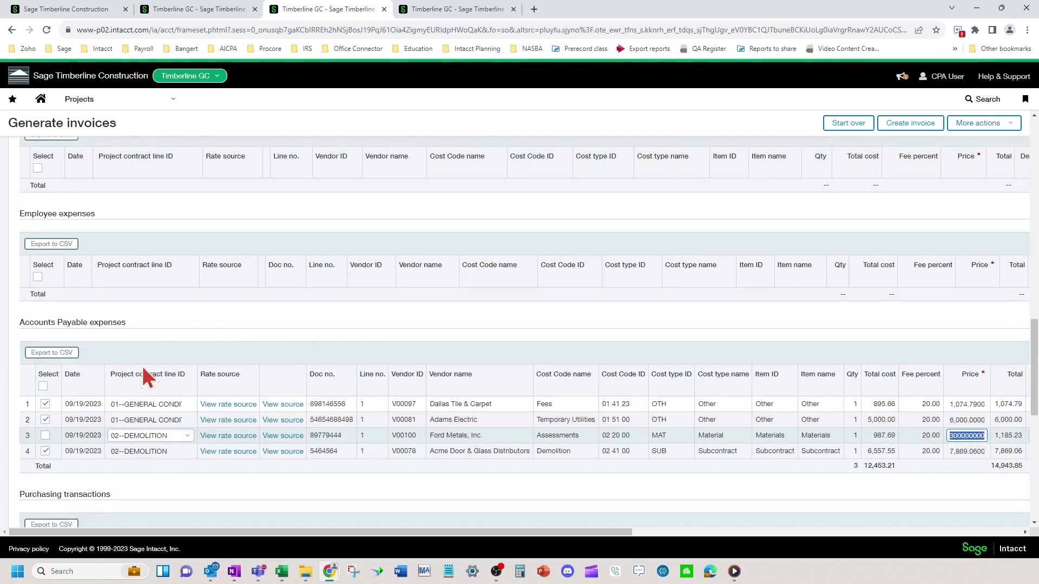
scroll(170, 292, up, 3)
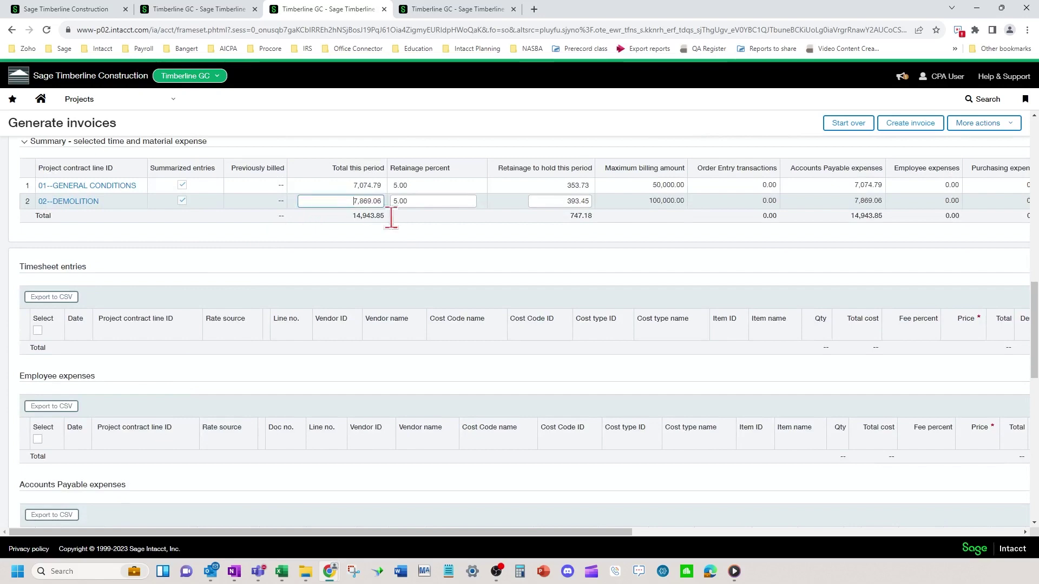
scroll(271, 324, down, 2)
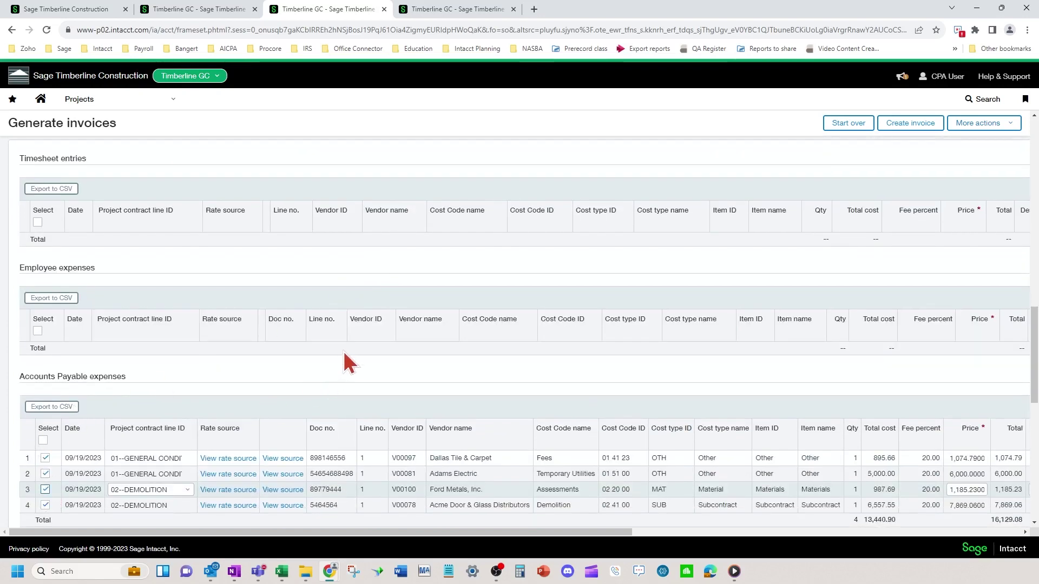
scroll(345, 355, up, 4)
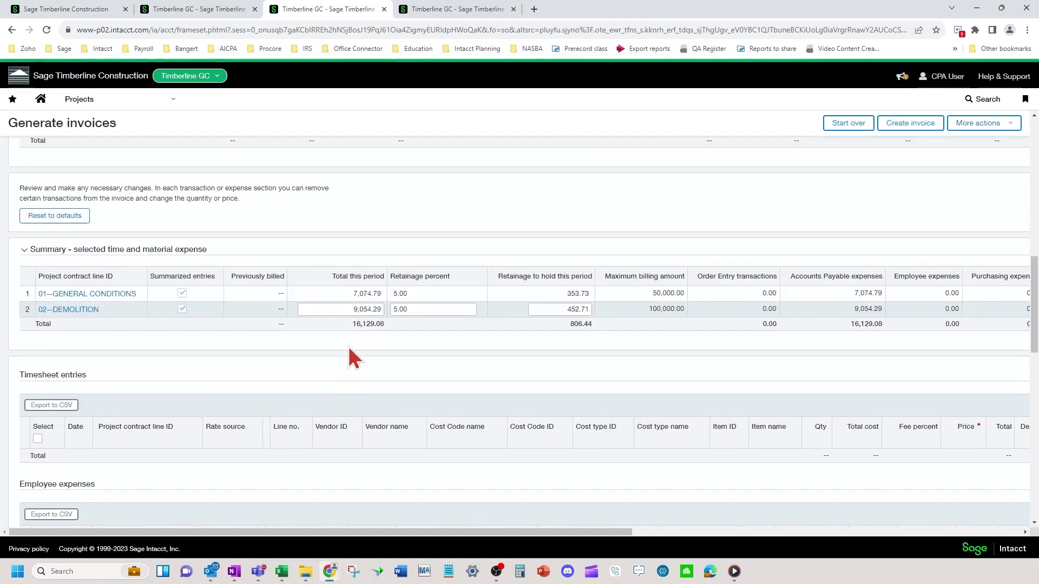
click(339, 307)
scroll(502, 313, down, 5)
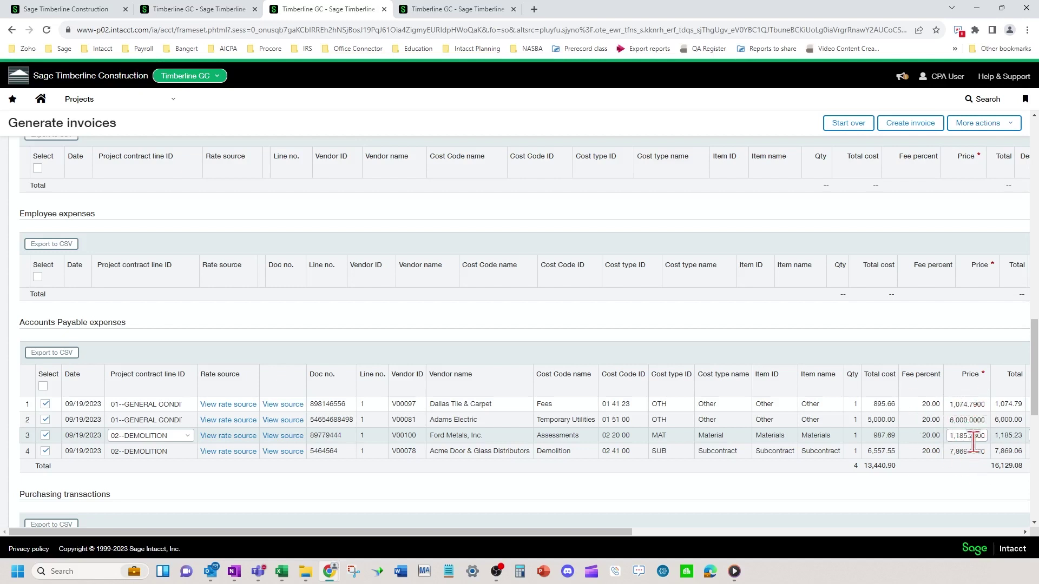
click(954, 436)
scroll(951, 450, right, 3)
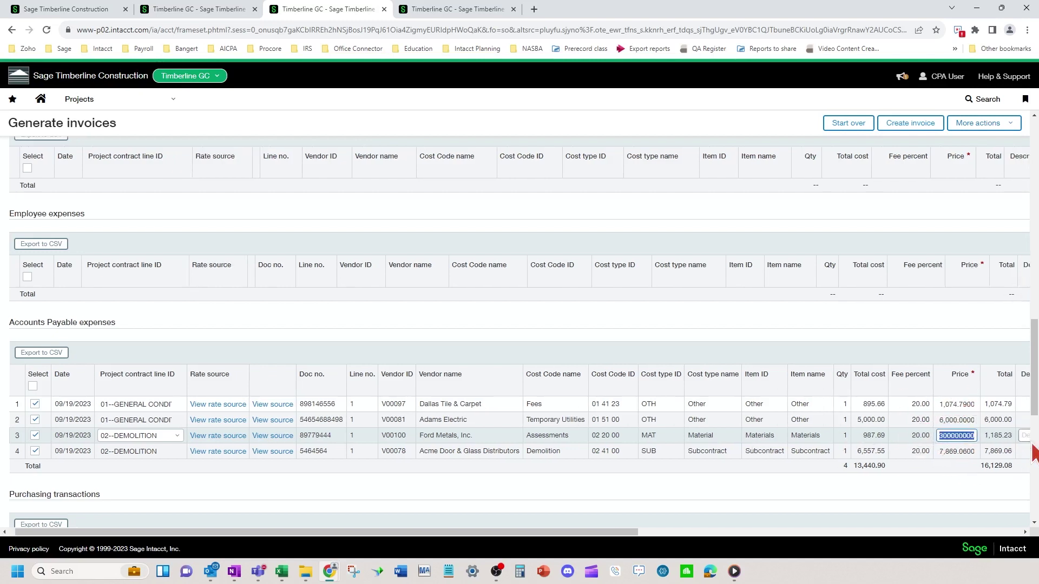
drag(733, 534, 575, 534)
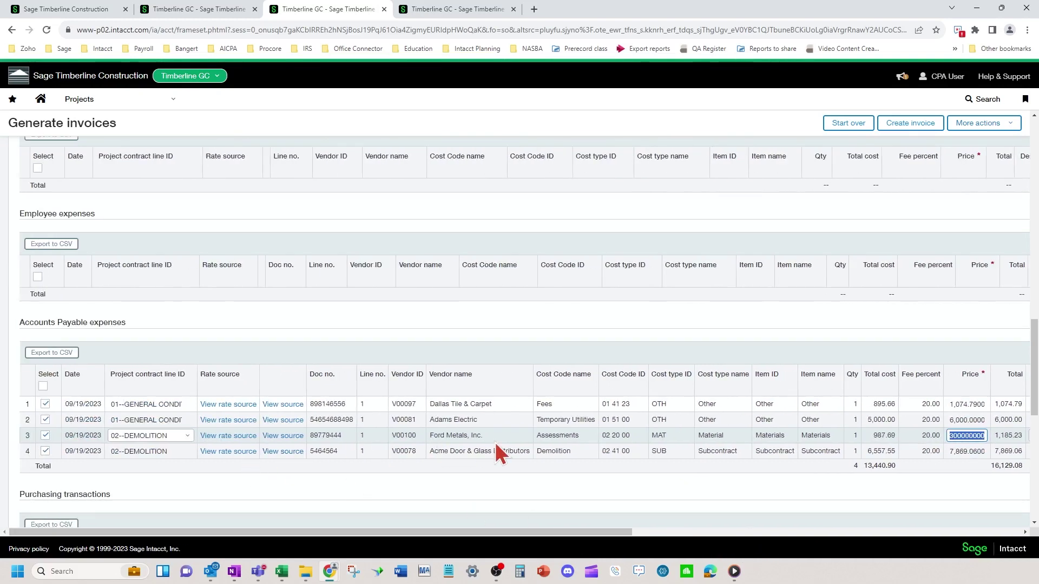
scroll(496, 443, up, 5)
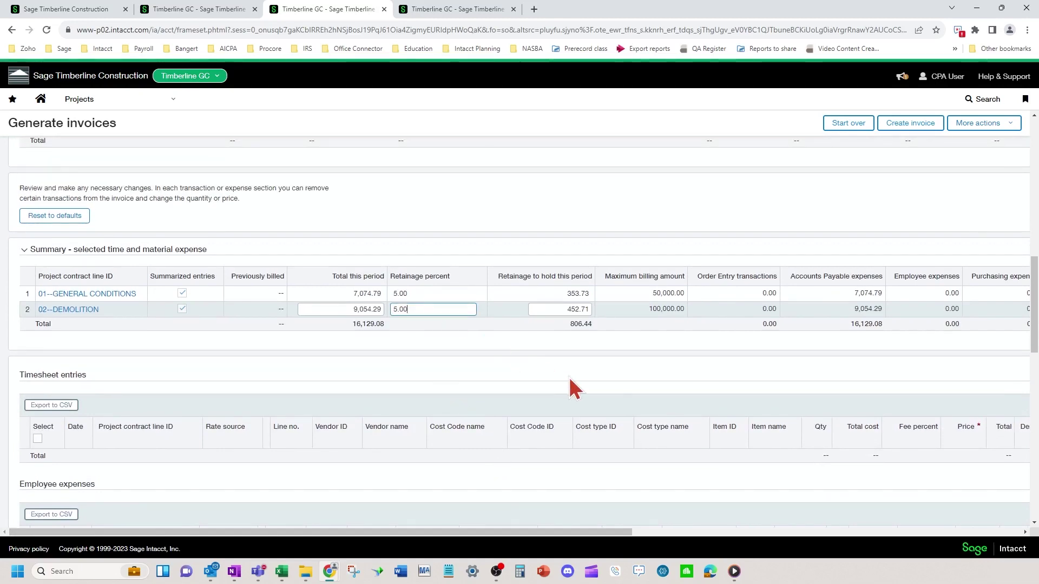
scroll(568, 375, down, 6)
scroll(570, 378, up, 5)
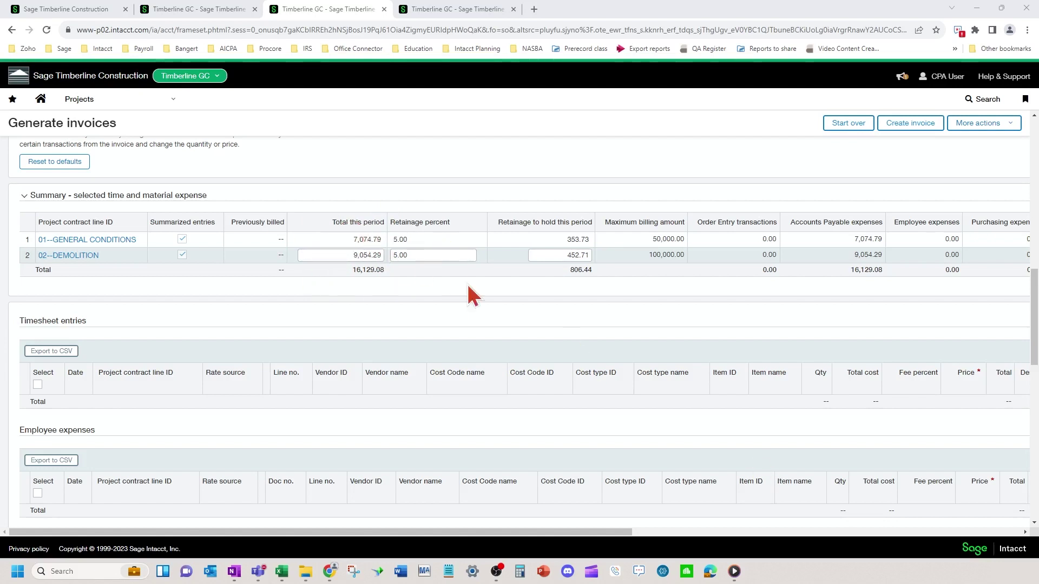
click(909, 130)
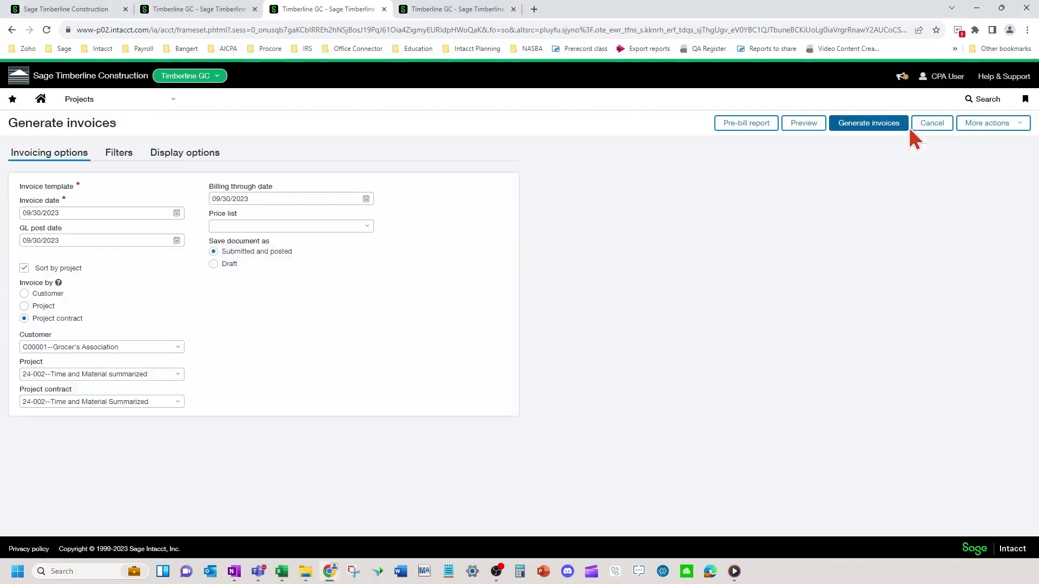
Step: Print invoice CINV-000078 from the Invoices list to view its application for payment
click(114, 100)
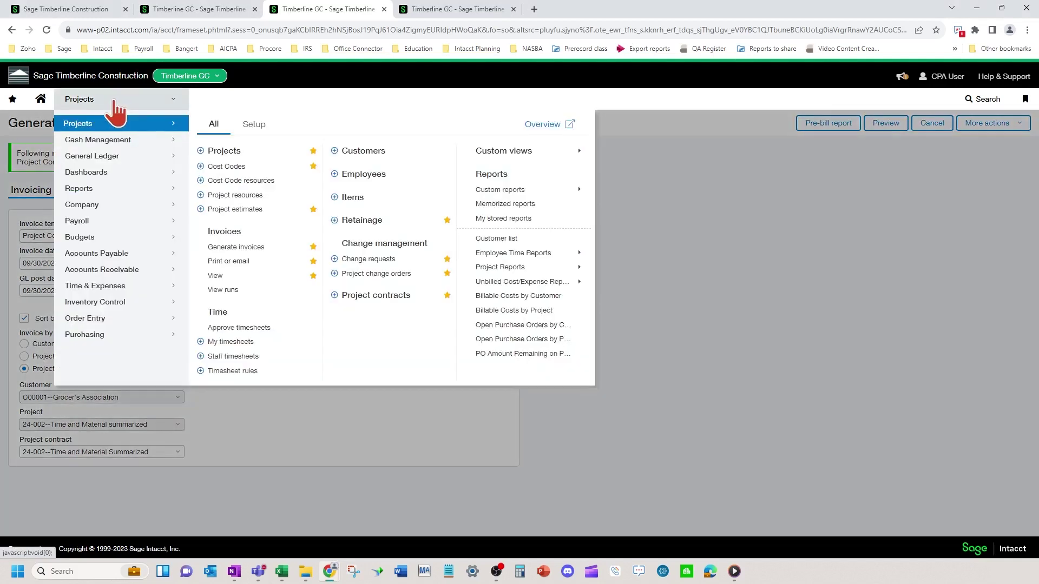
click(233, 276)
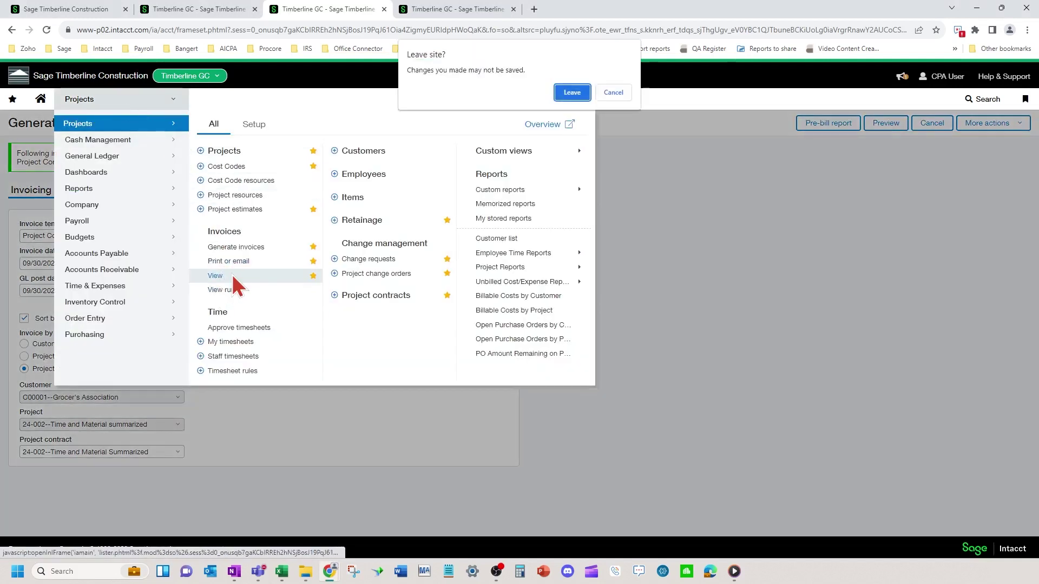
click(573, 94)
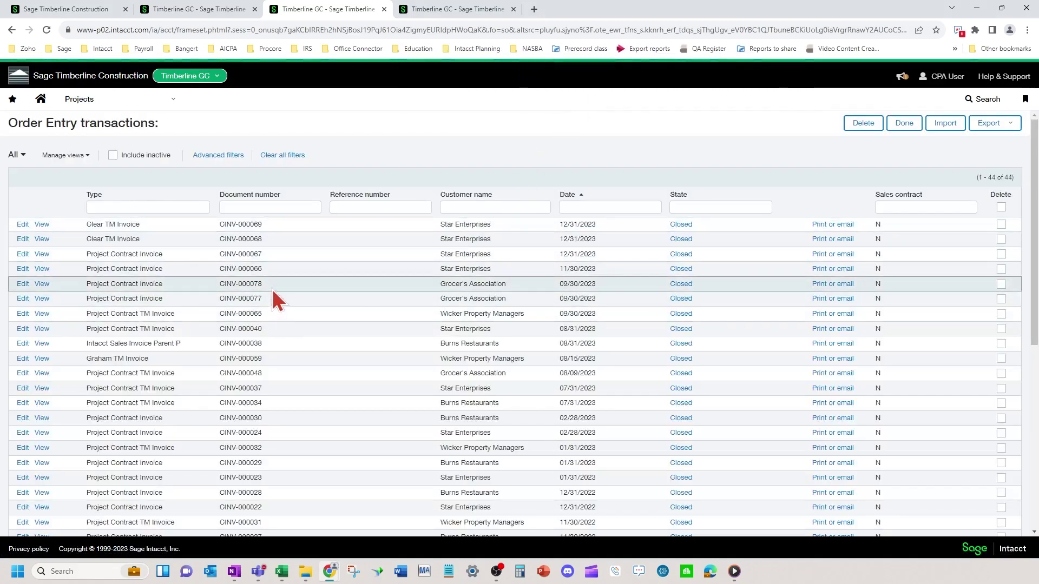
click(833, 284)
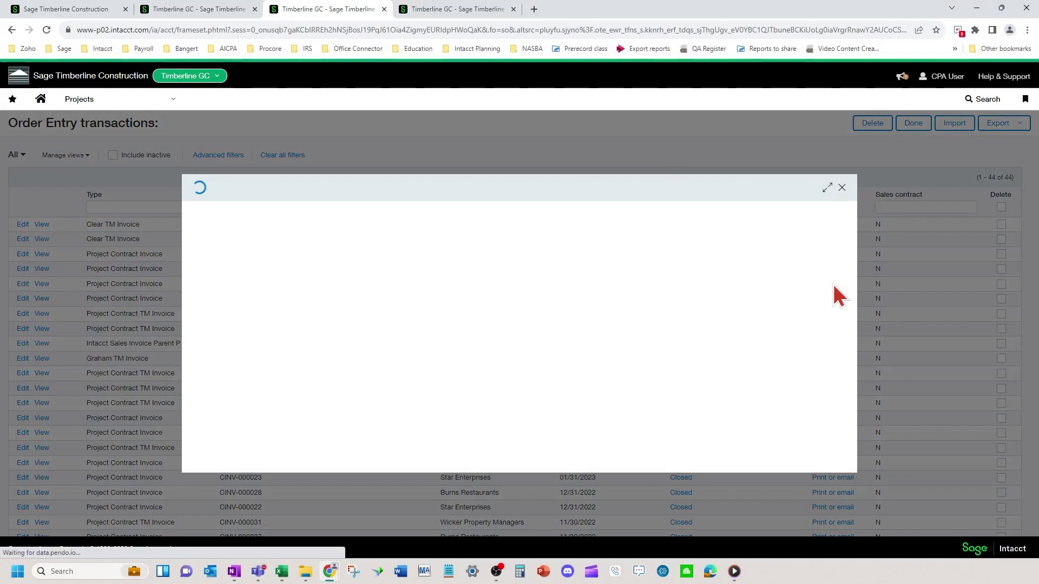
click(203, 330)
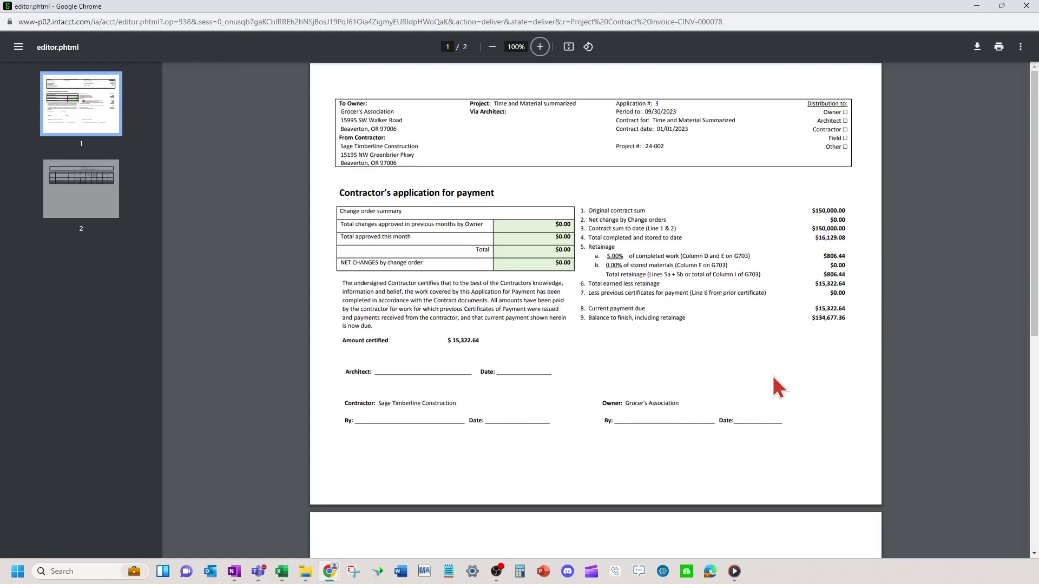
scroll(778, 387, down, 7)
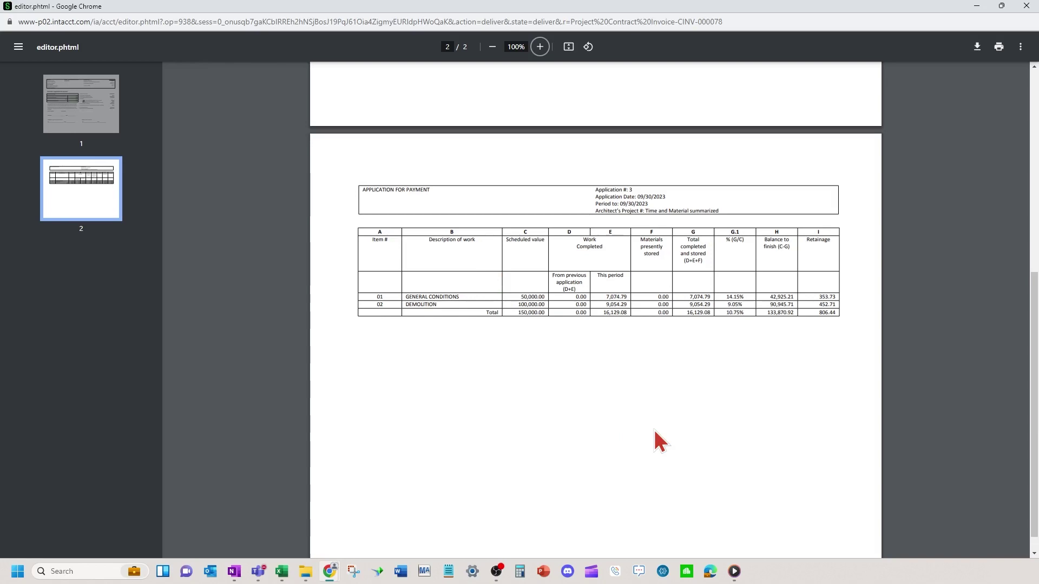
scroll(655, 433, up, 10)
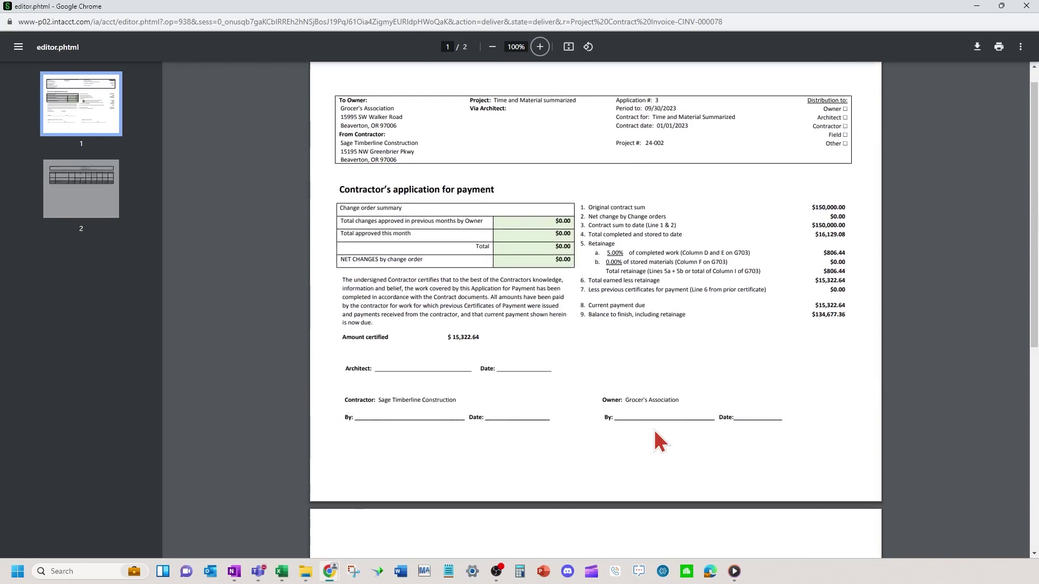
scroll(655, 433, down, 6)
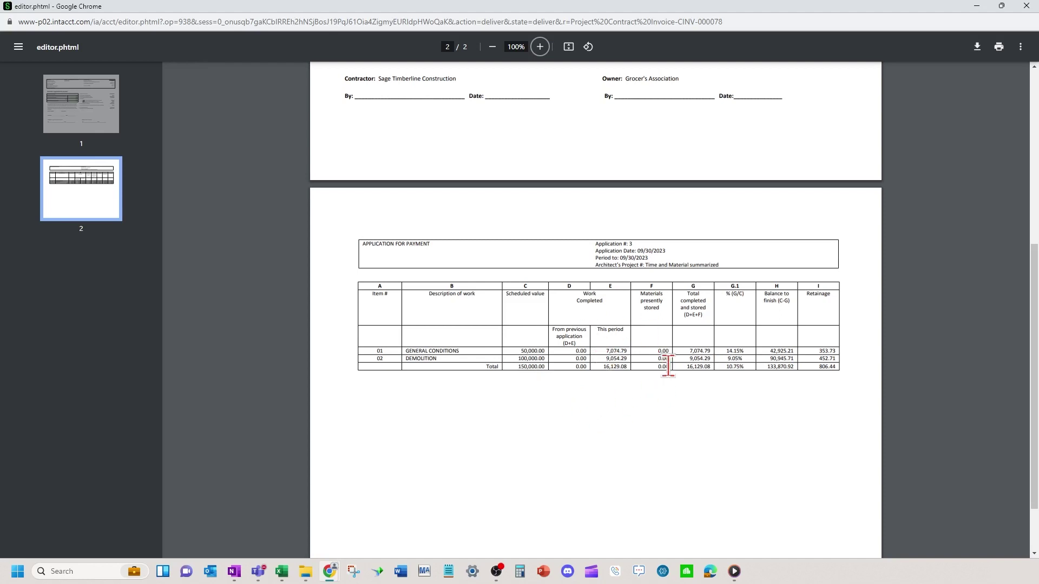
scroll(669, 365, down, 1)
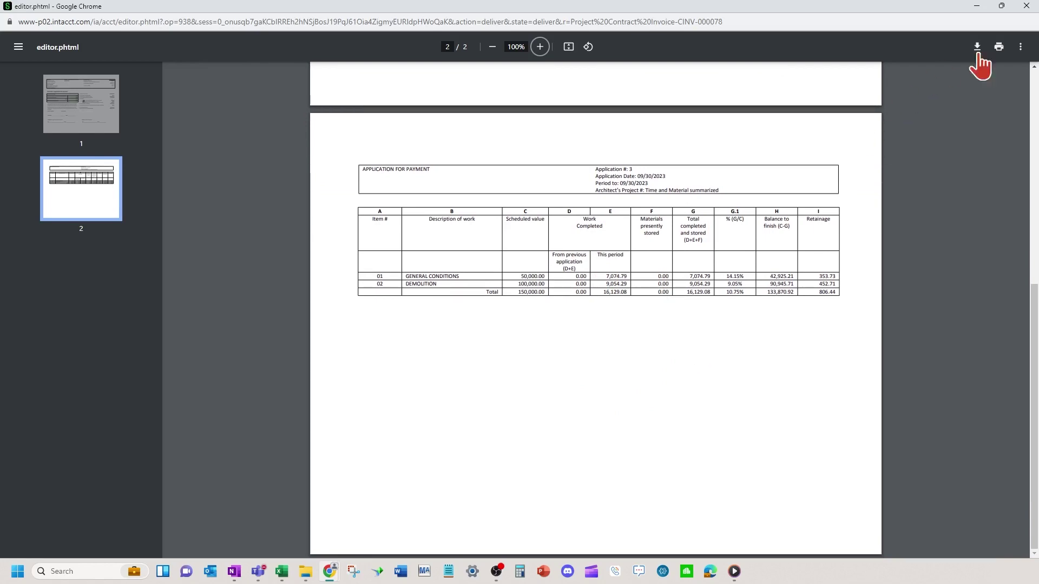
Step: Close the invoice PDF, cancel printing, and return to the Order Entry transactions list
click(1024, 7)
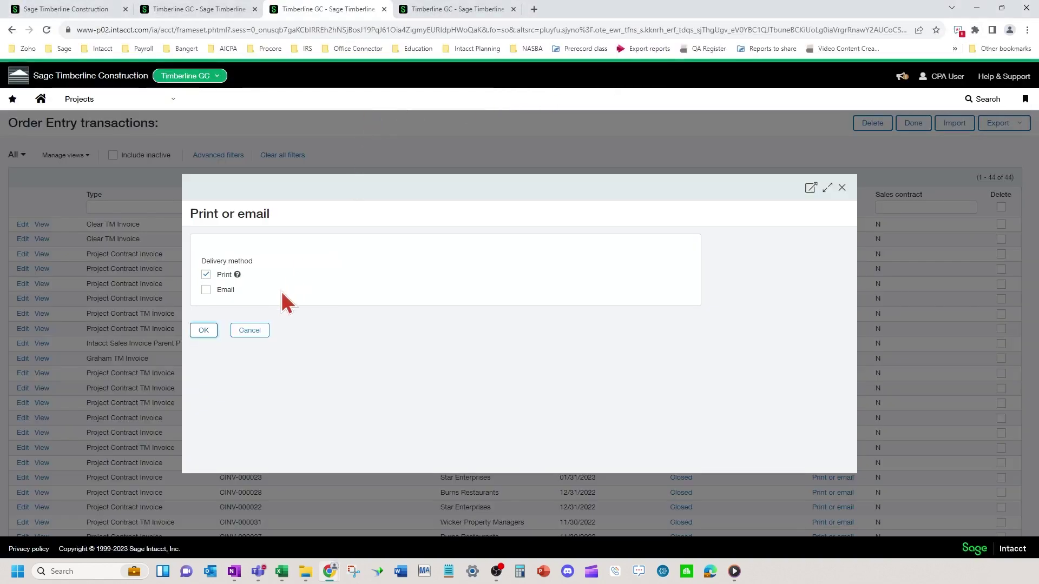
click(248, 331)
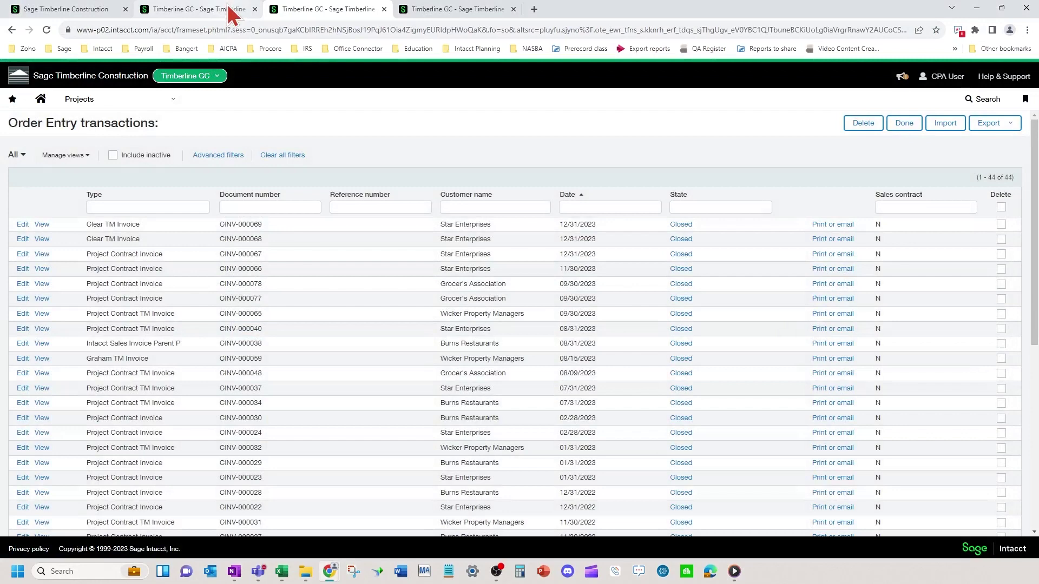
click(229, 9)
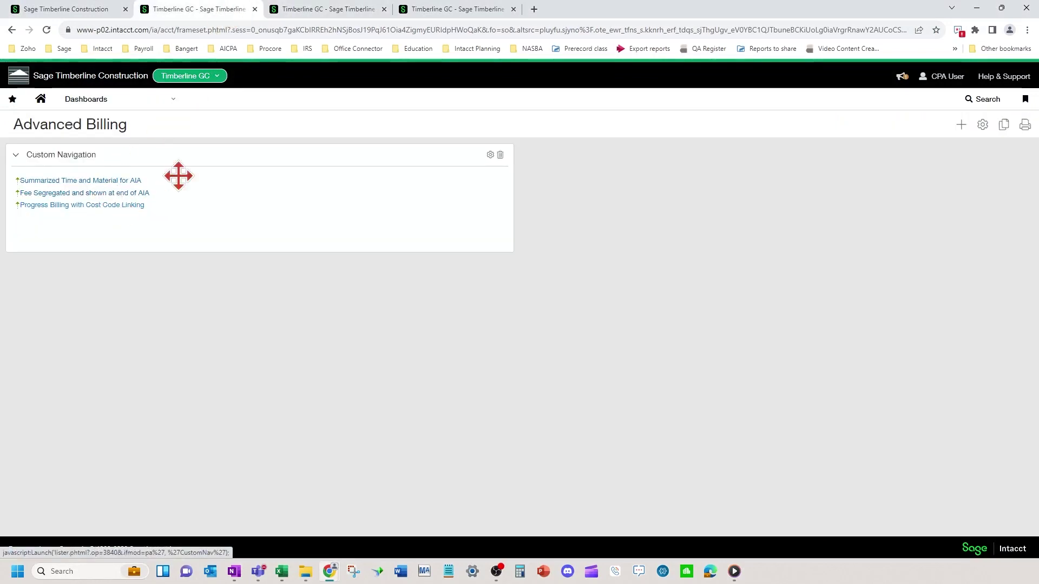
click(349, 12)
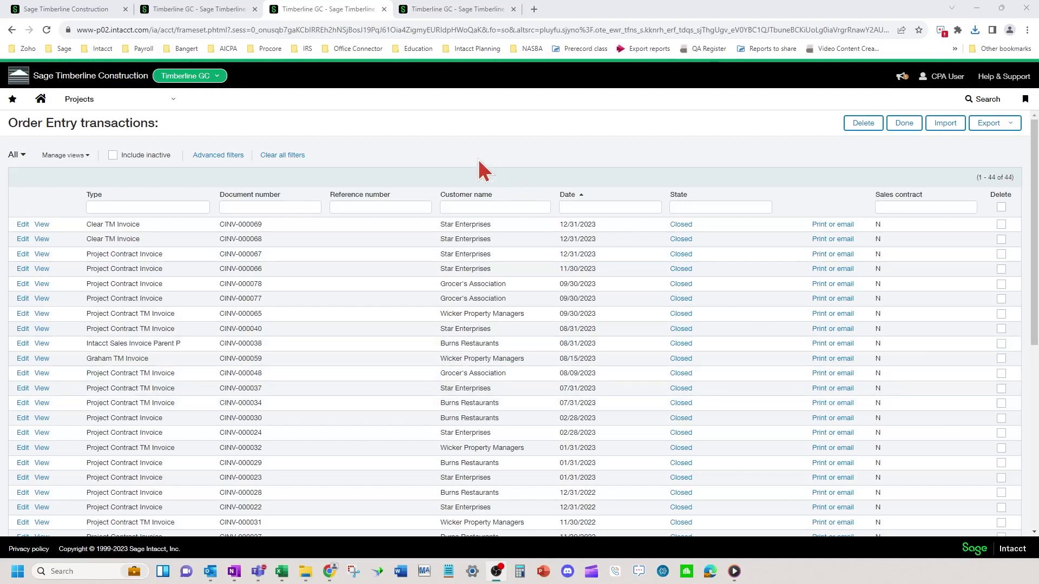
Step: Show the contract lines of project contract 24-003
click(104, 97)
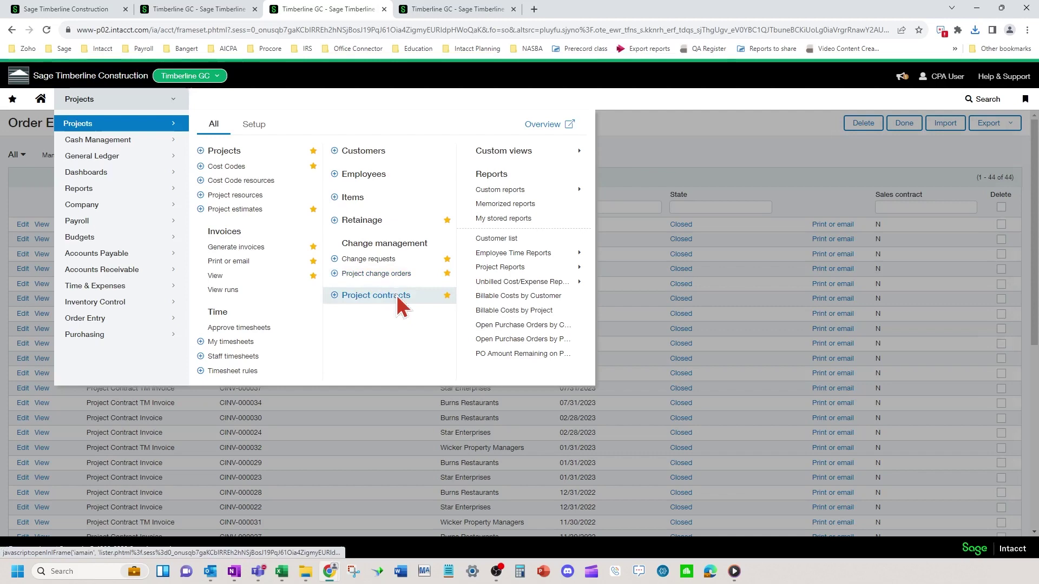
click(397, 297)
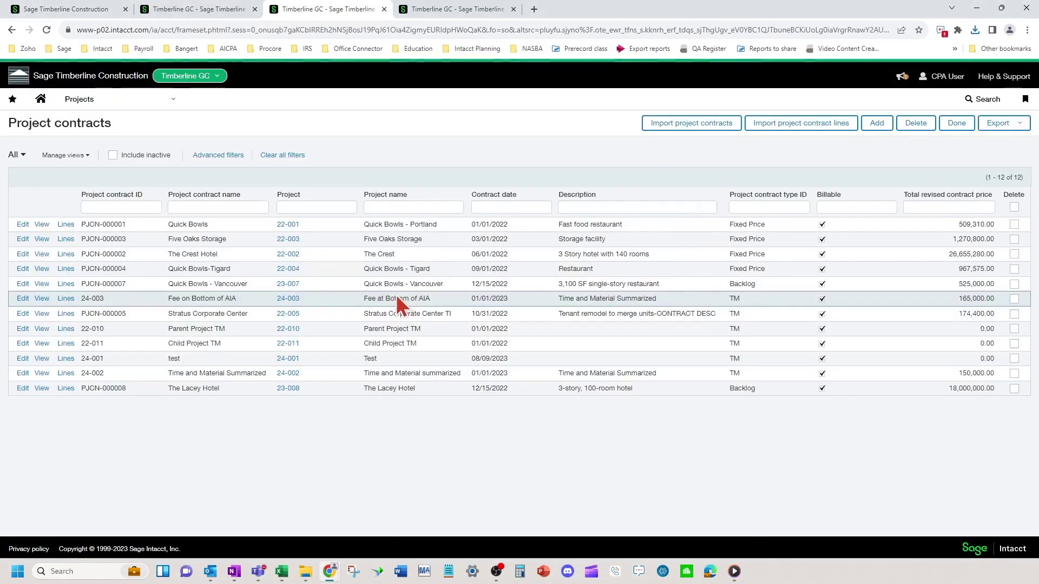
click(69, 304)
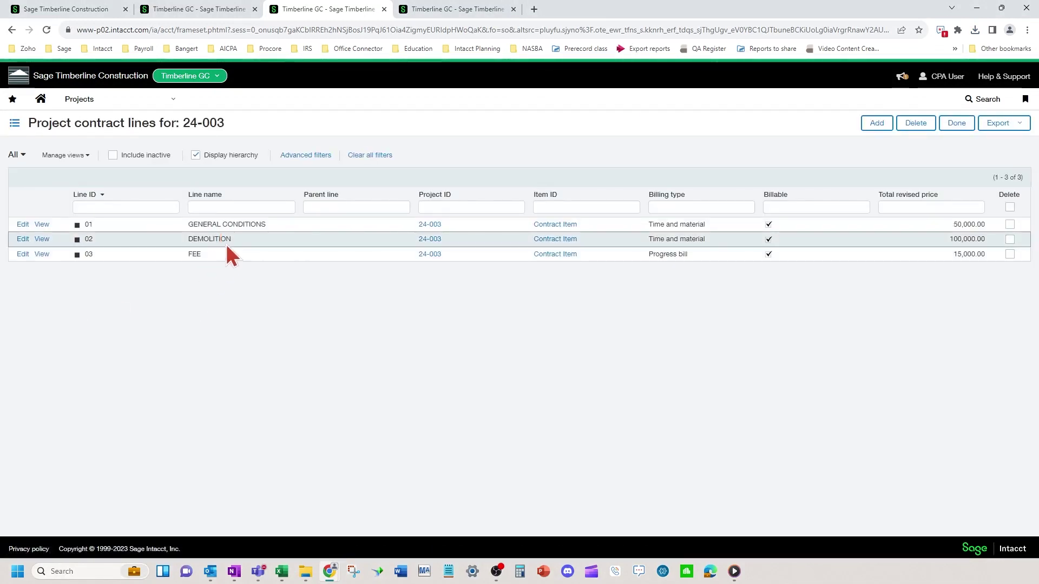
Step: Open GENERAL CONDITIONS line 01 and review its attached cost codes
click(24, 224)
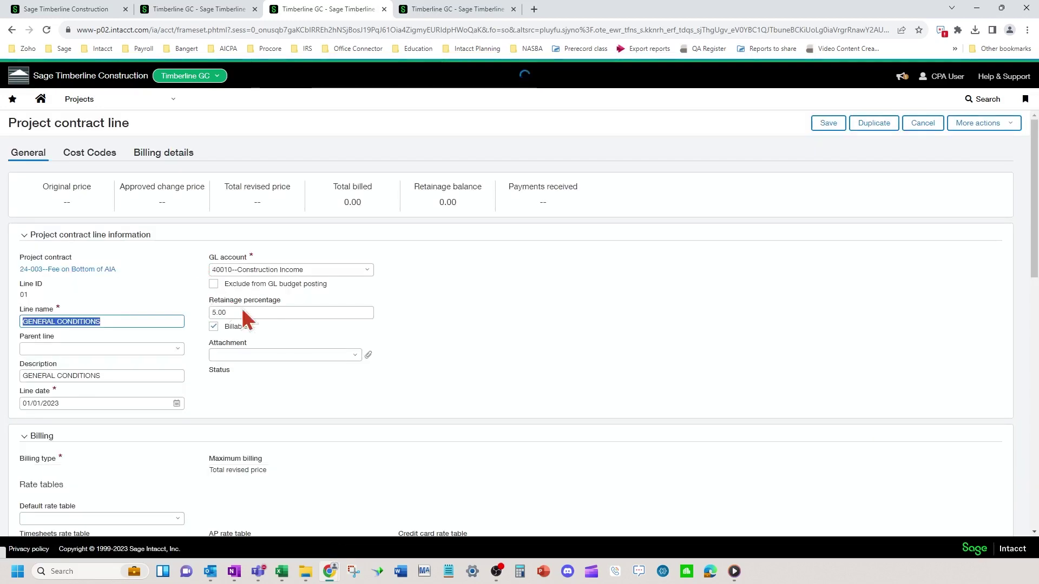
scroll(368, 333, down, 1)
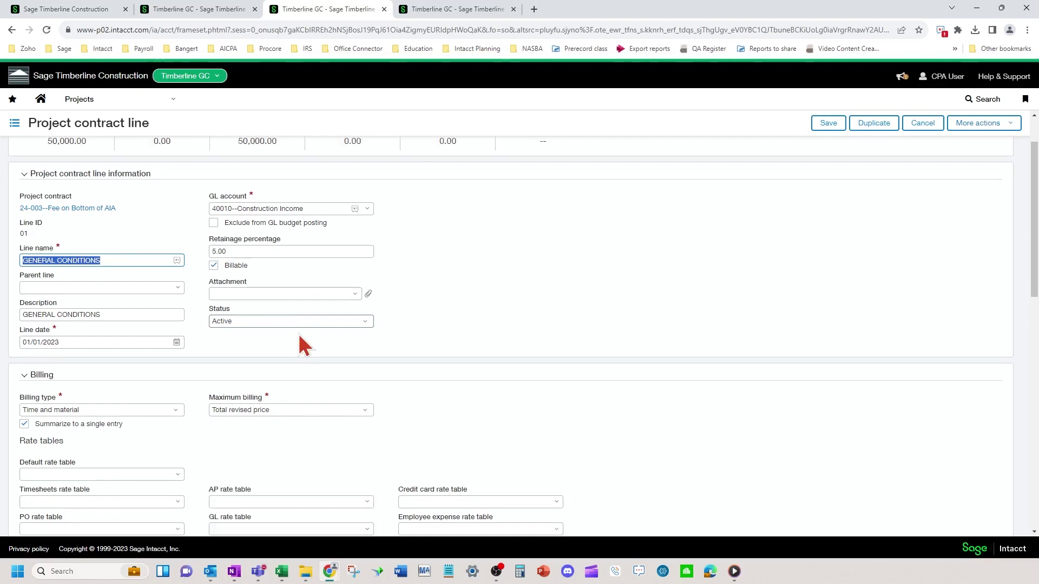
scroll(304, 345, down, 2)
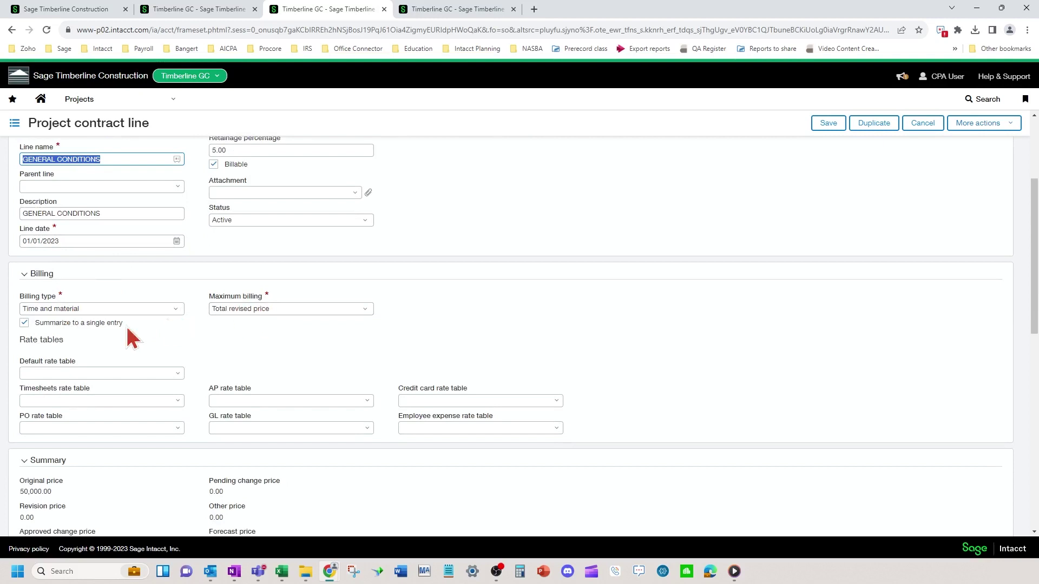
scroll(161, 341, up, 3)
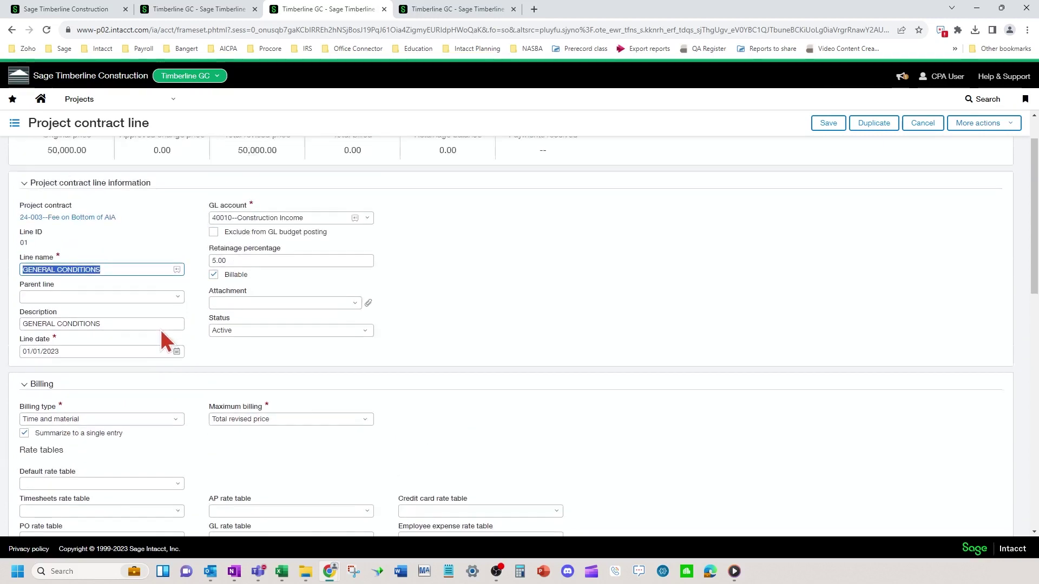
click(99, 156)
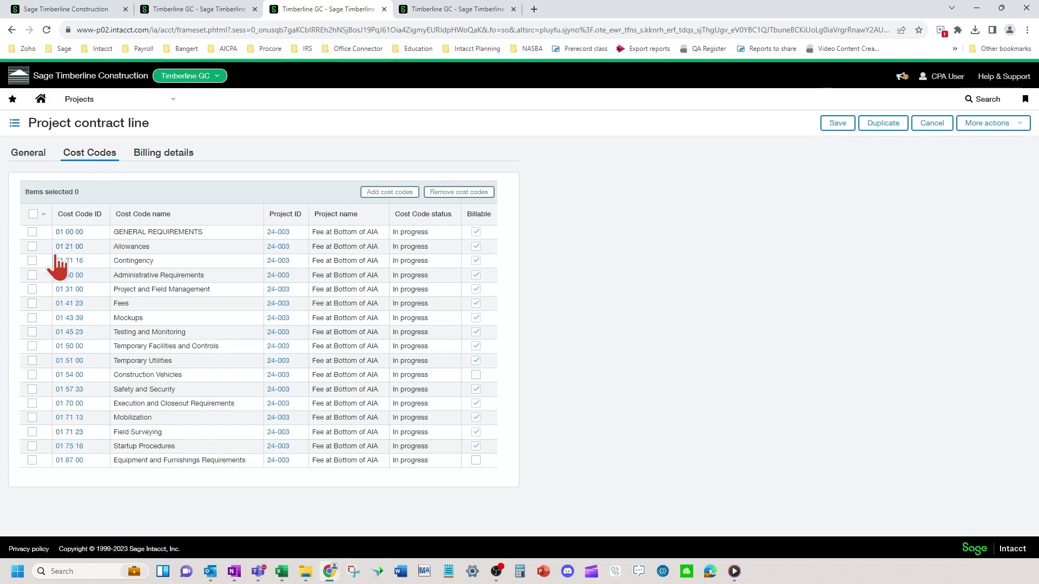
click(38, 154)
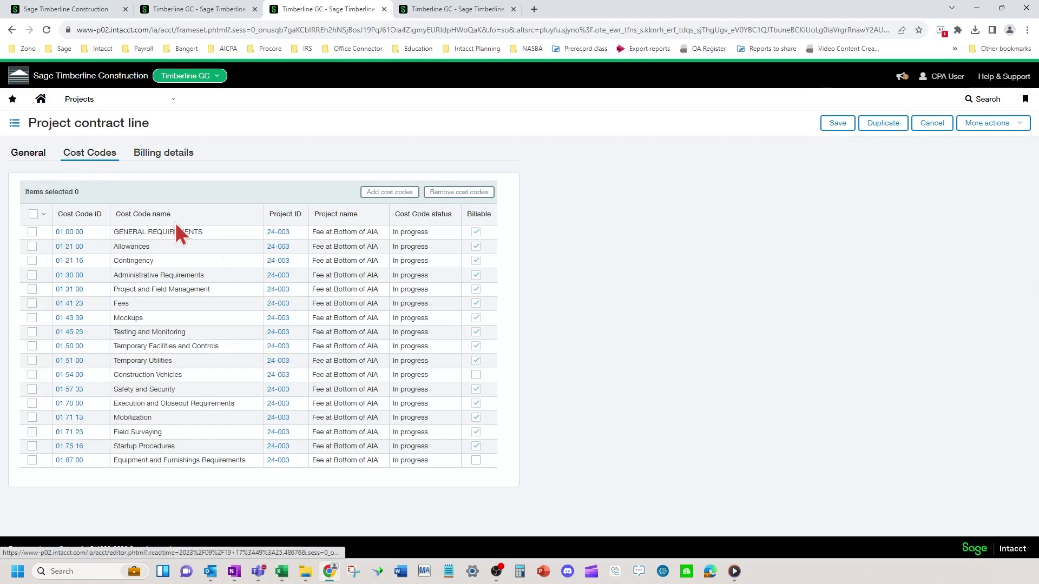
Step: Keep the line's billing type as Time and material and save it
scroll(154, 395, down, 3)
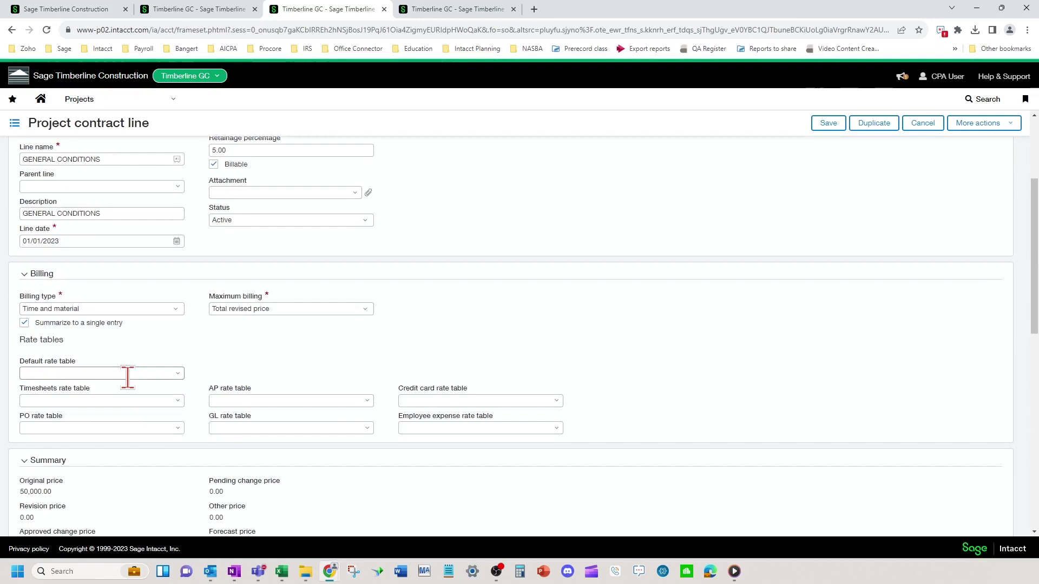
click(127, 374)
scroll(520, 357, down, 8)
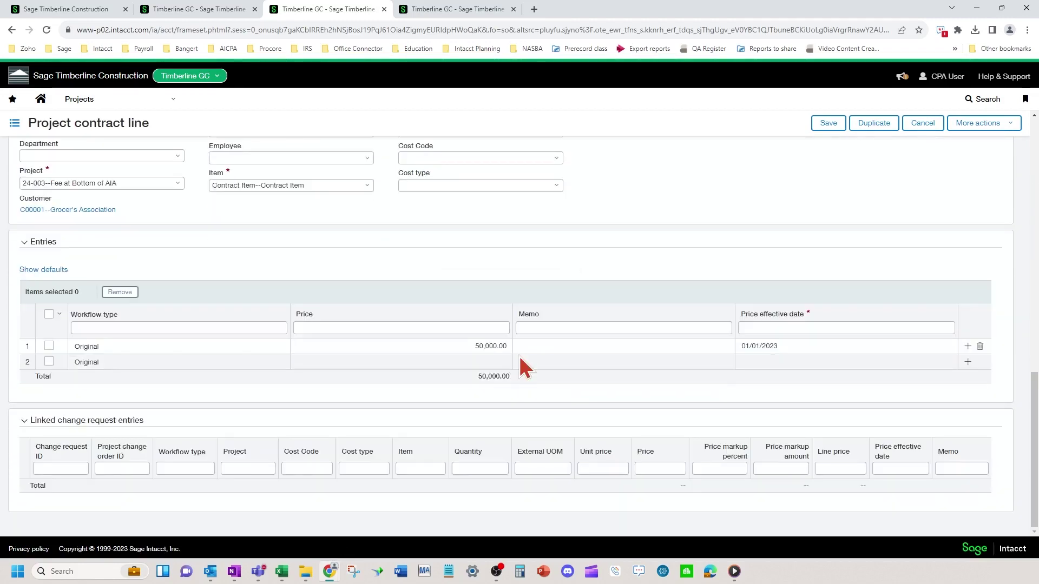
scroll(309, 332, up, 8)
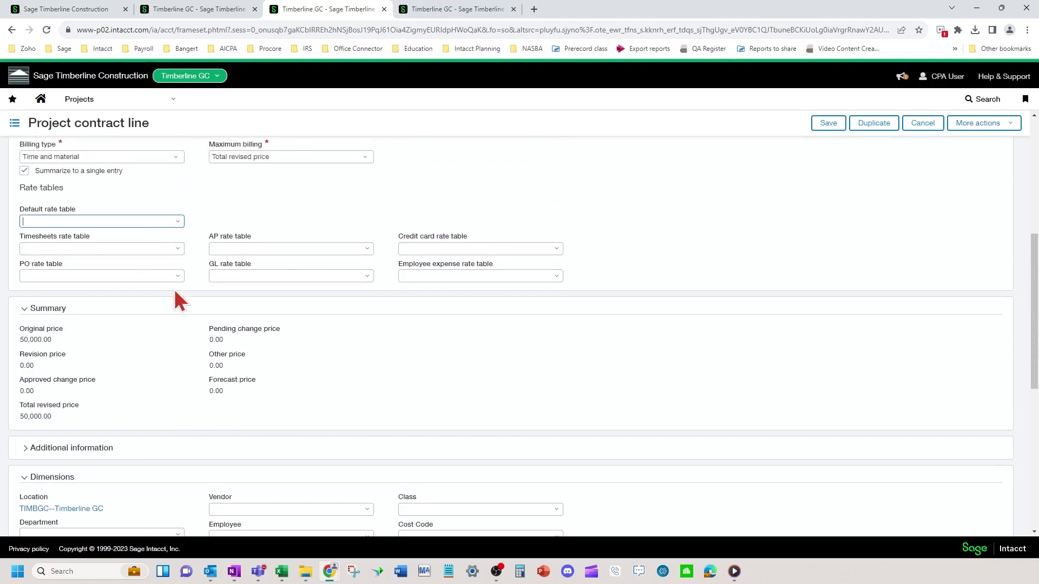
click(105, 157)
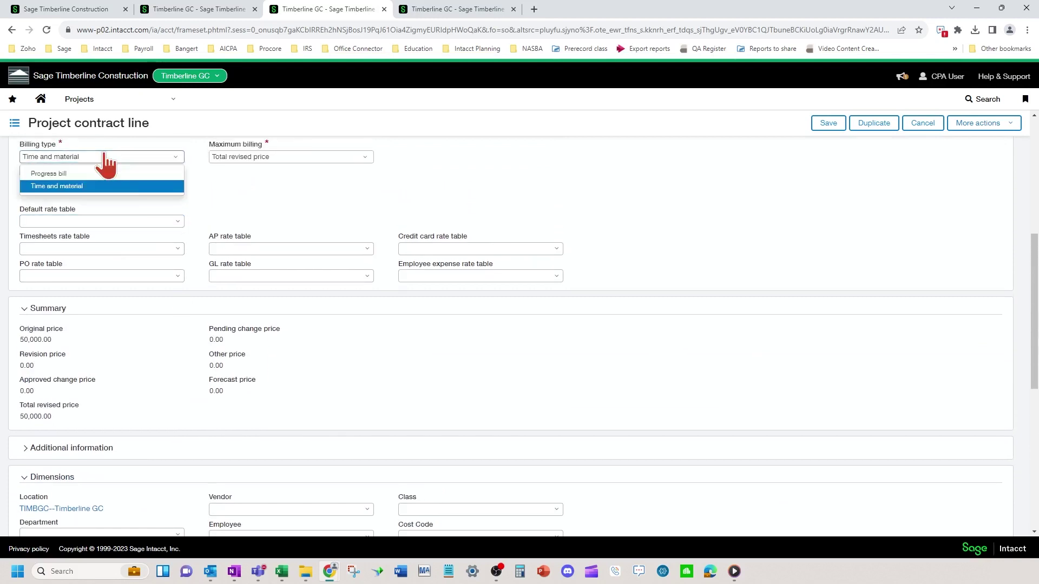
click(105, 156)
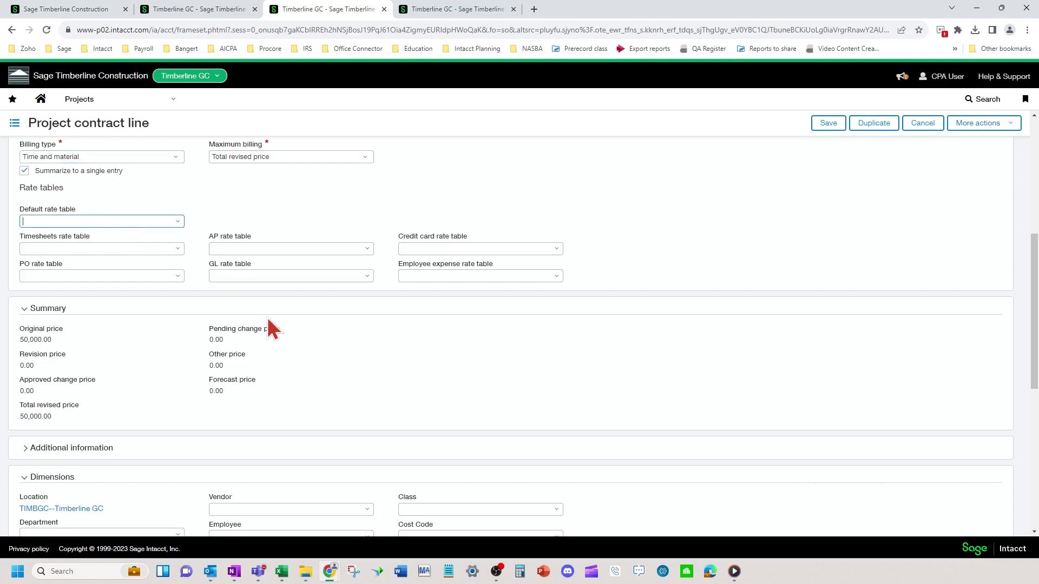
scroll(268, 316, down, 7)
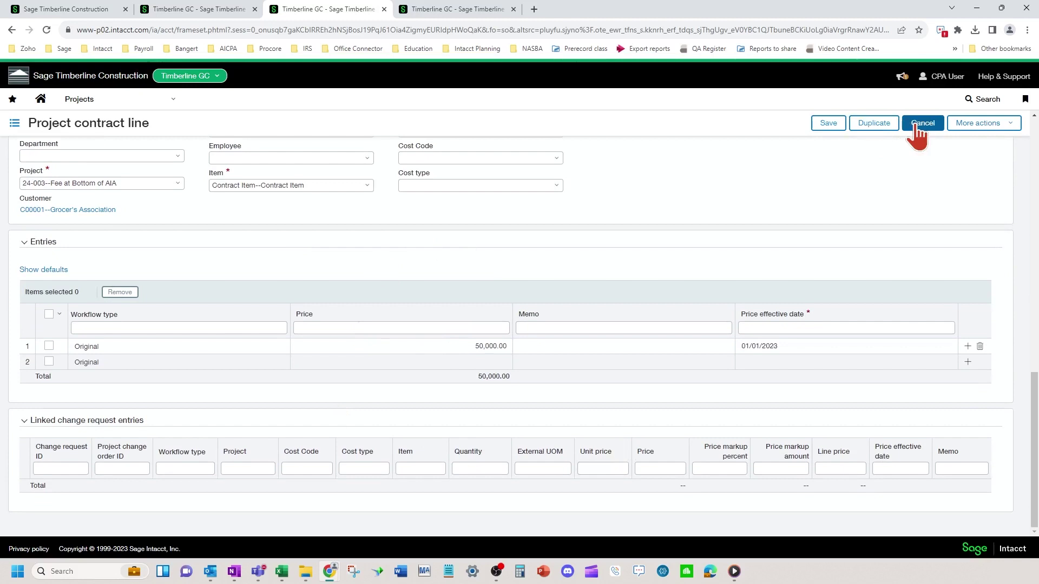
click(826, 123)
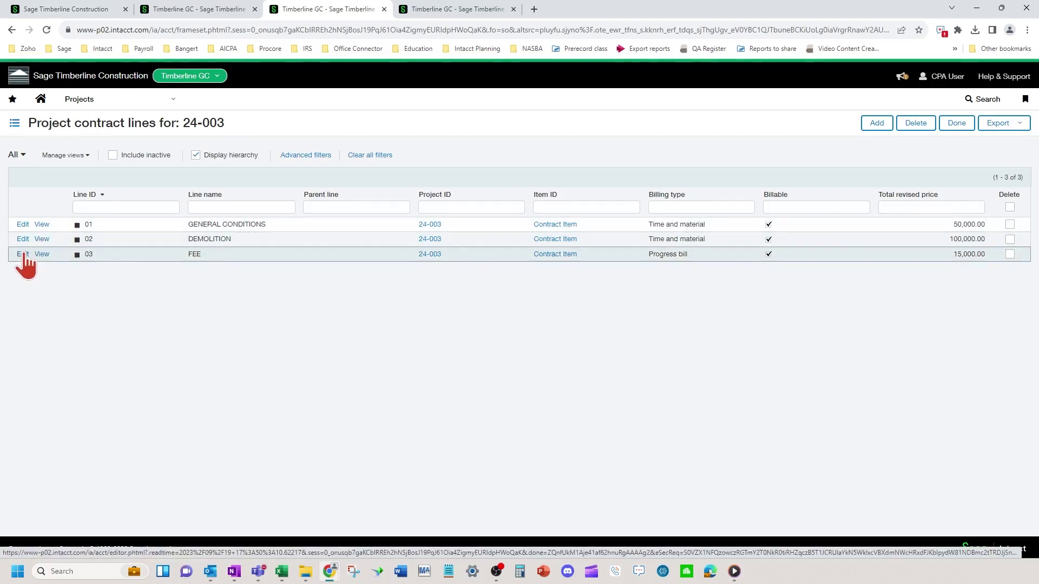
Step: Review FEE line 03: Progress bill, 15,000.00 price, 5.00 retainage to 40010--Construction Income
click(22, 254)
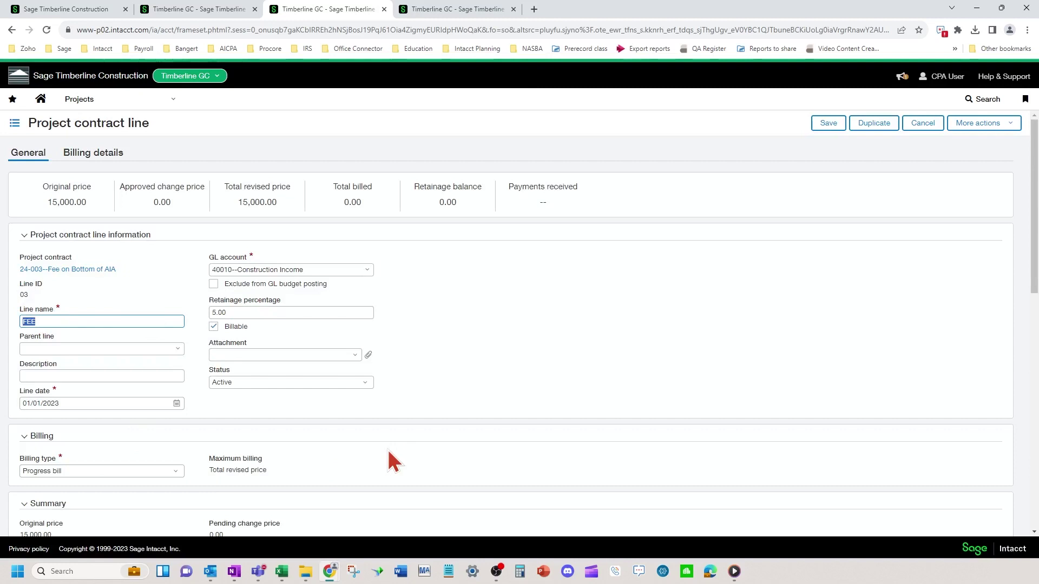
scroll(401, 452, down, 3)
scroll(401, 444, down, 5)
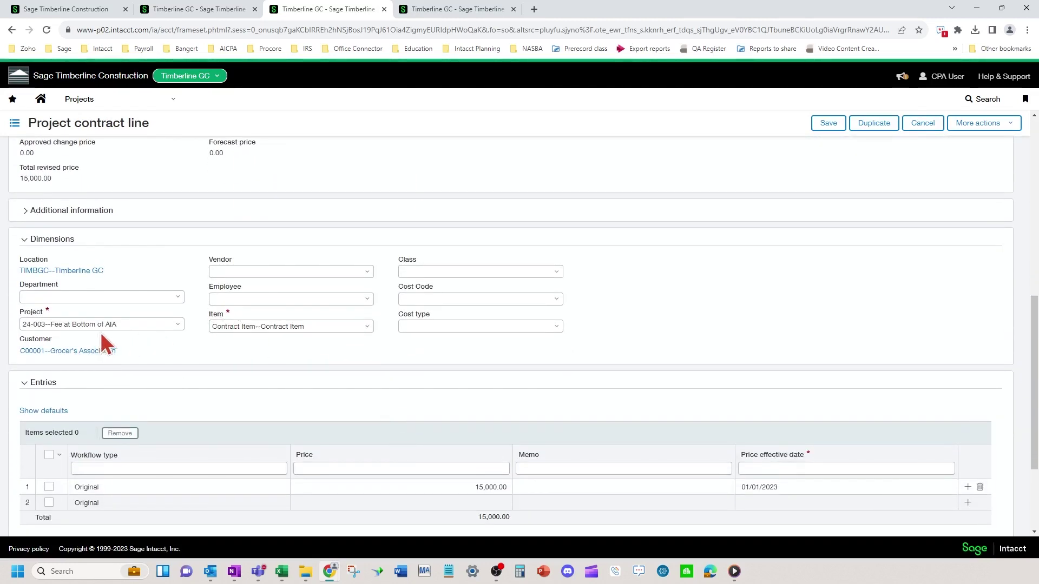
click(424, 482)
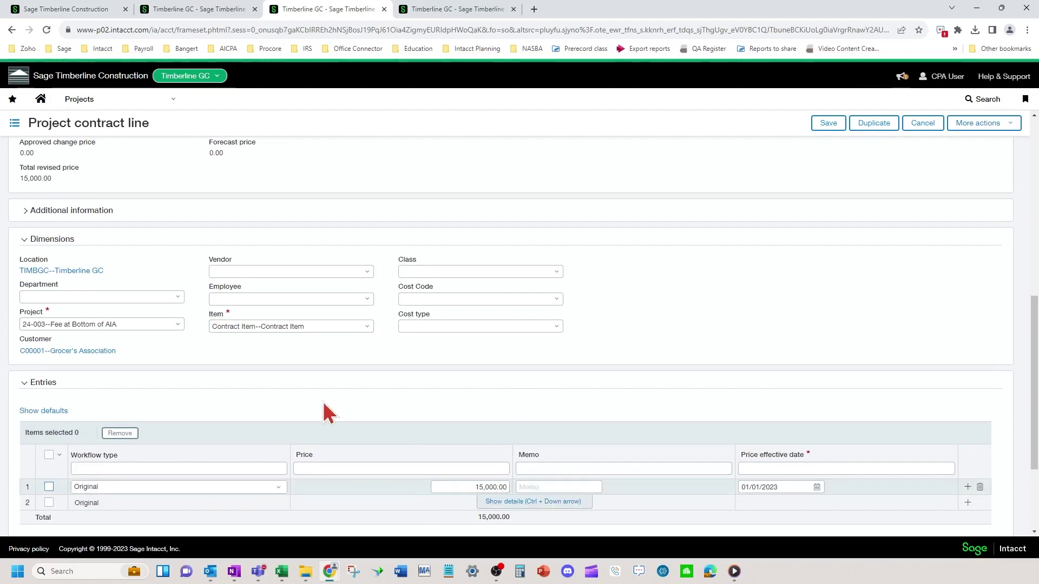
scroll(325, 413, up, 1)
scroll(323, 403, up, 8)
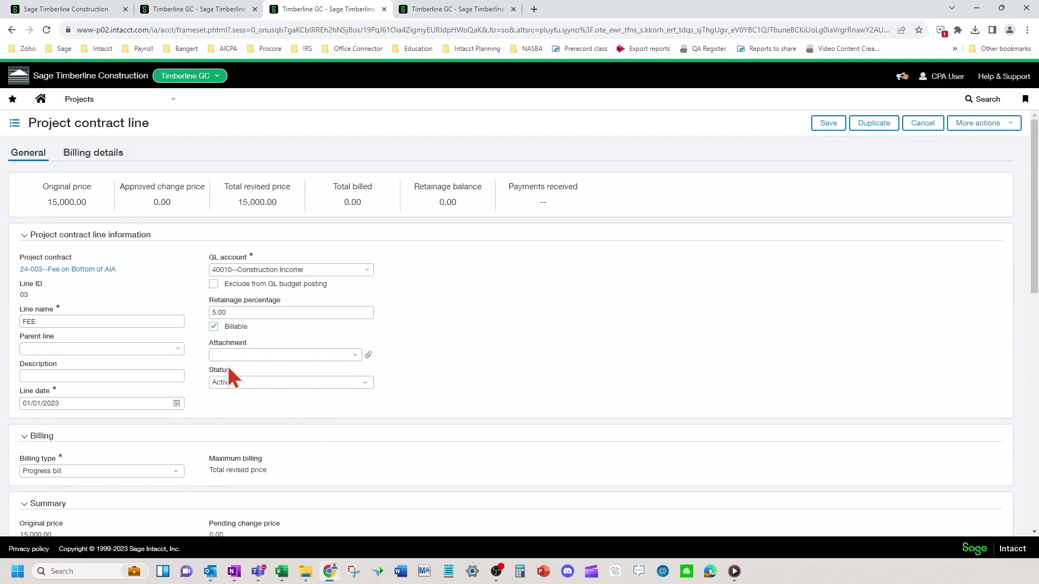
scroll(206, 365, down, 4)
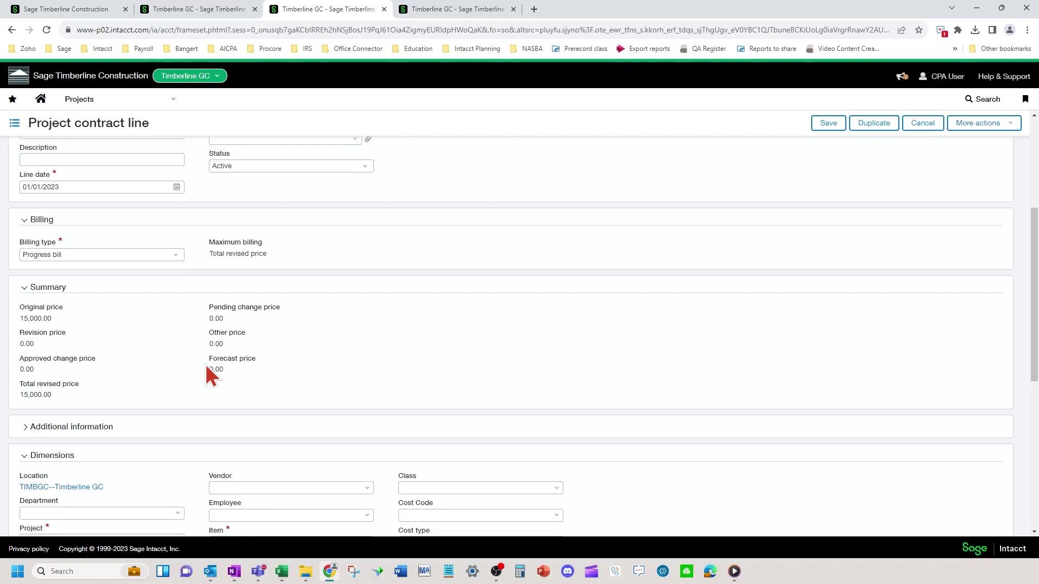
scroll(205, 366, down, 2)
scroll(205, 362, up, 5)
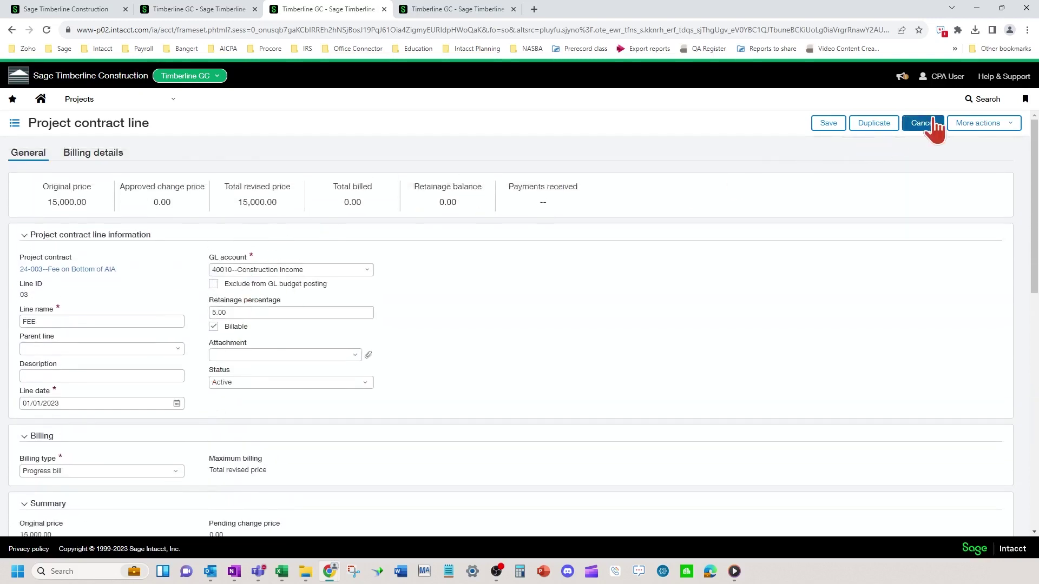
click(929, 129)
Step: Generate an invoice for contract 24-003 using the Project Contract Invoice template
click(834, 128)
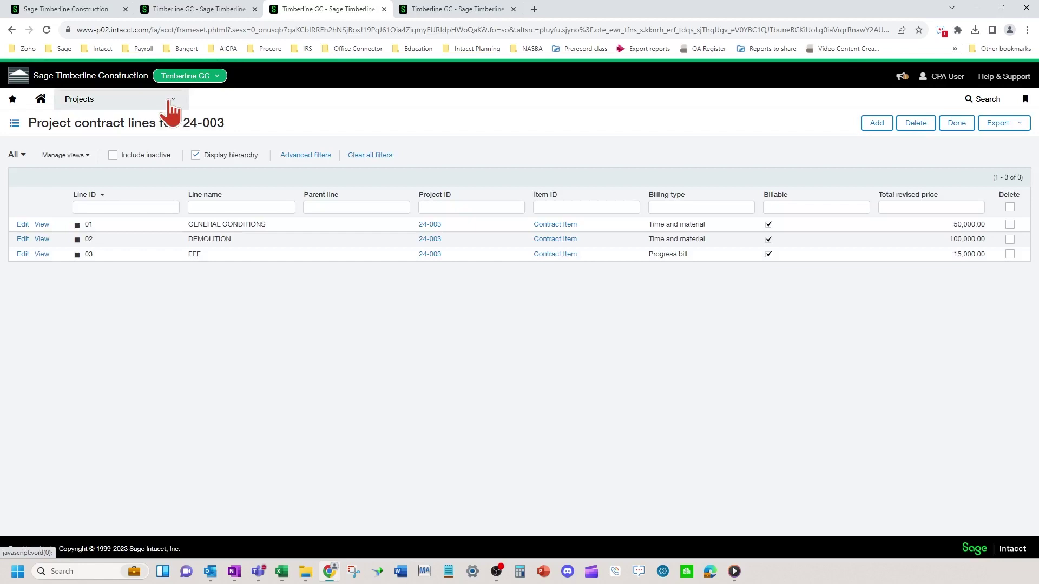
click(155, 102)
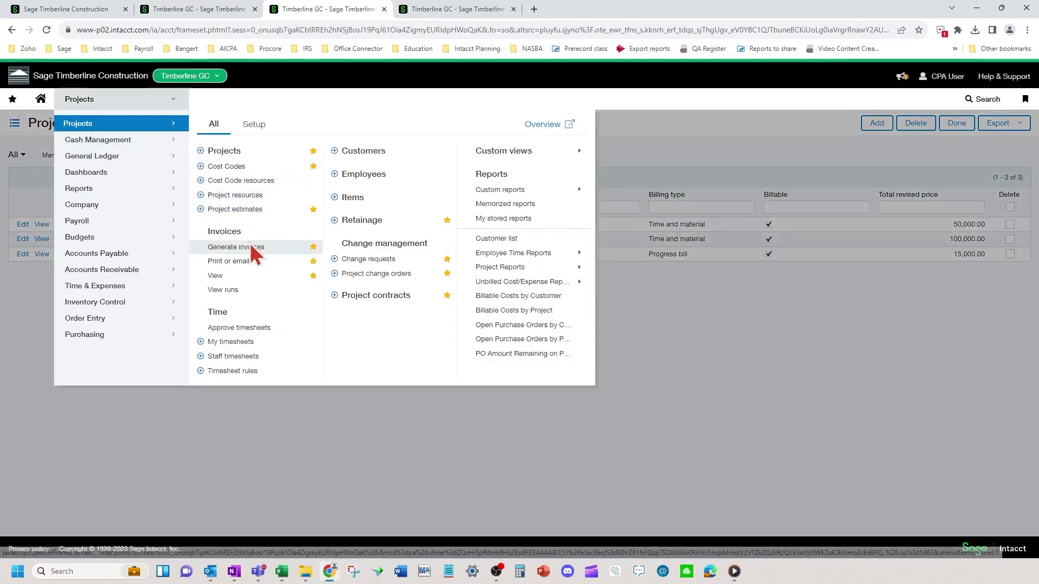
click(250, 248)
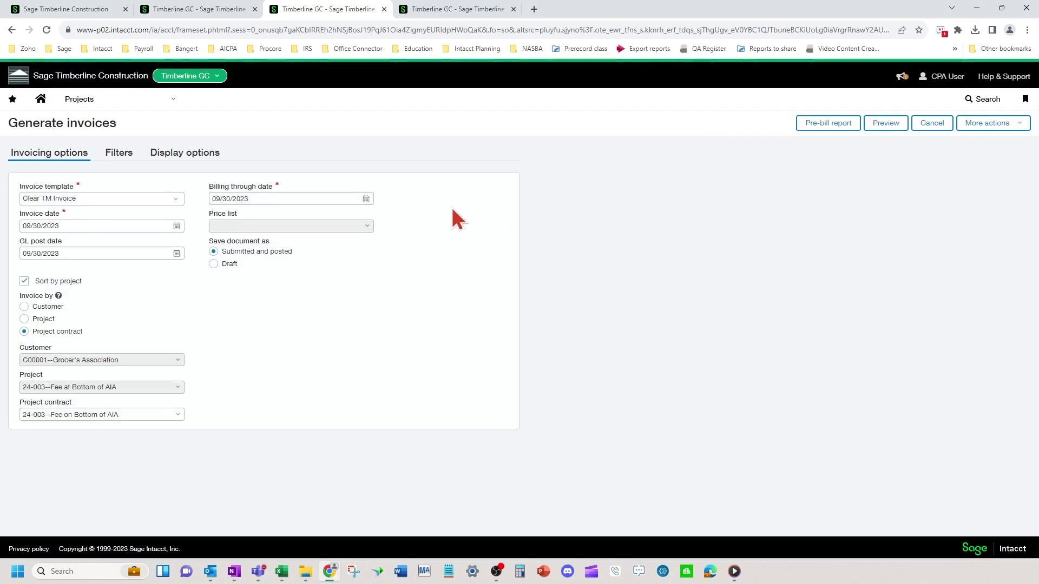
click(174, 201)
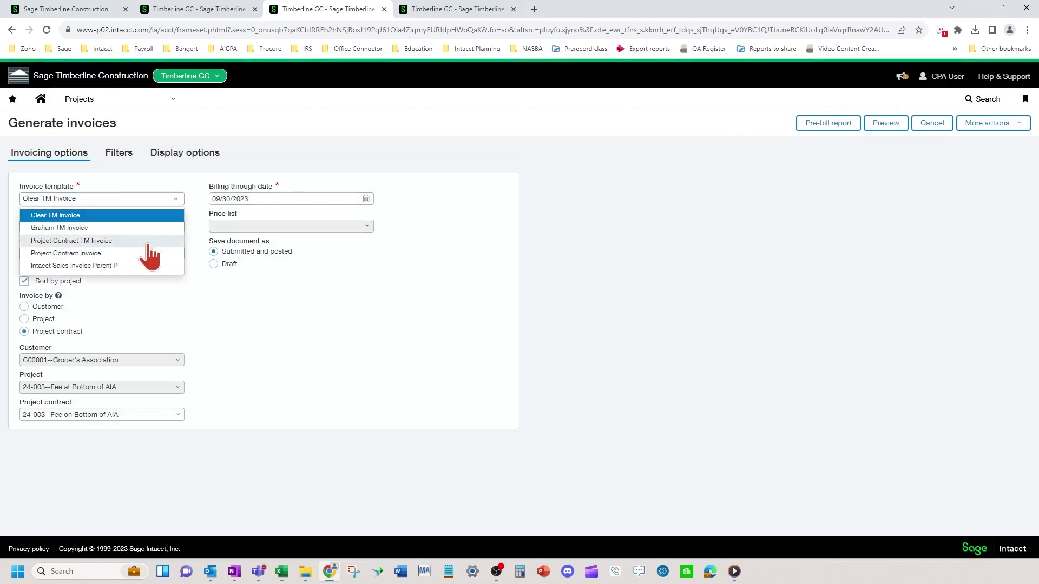
click(139, 253)
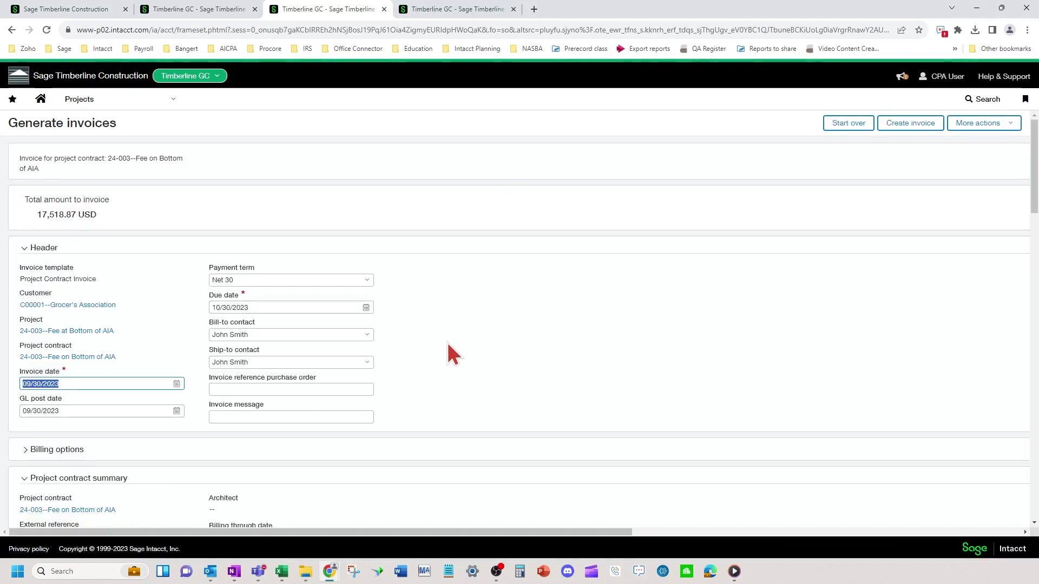
scroll(448, 345, down, 3)
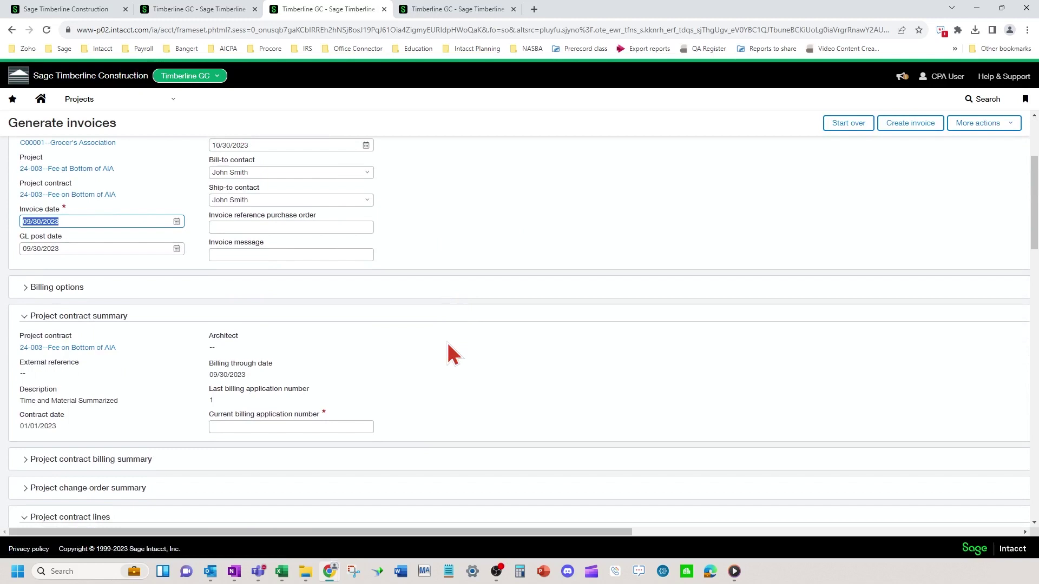
scroll(454, 354, down, 4)
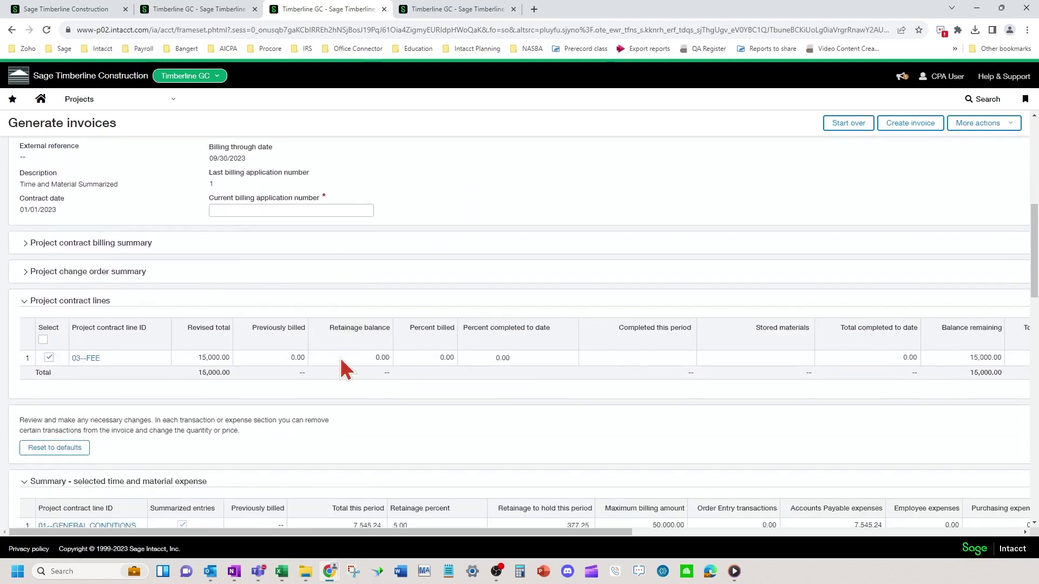
scroll(382, 359, down, 2)
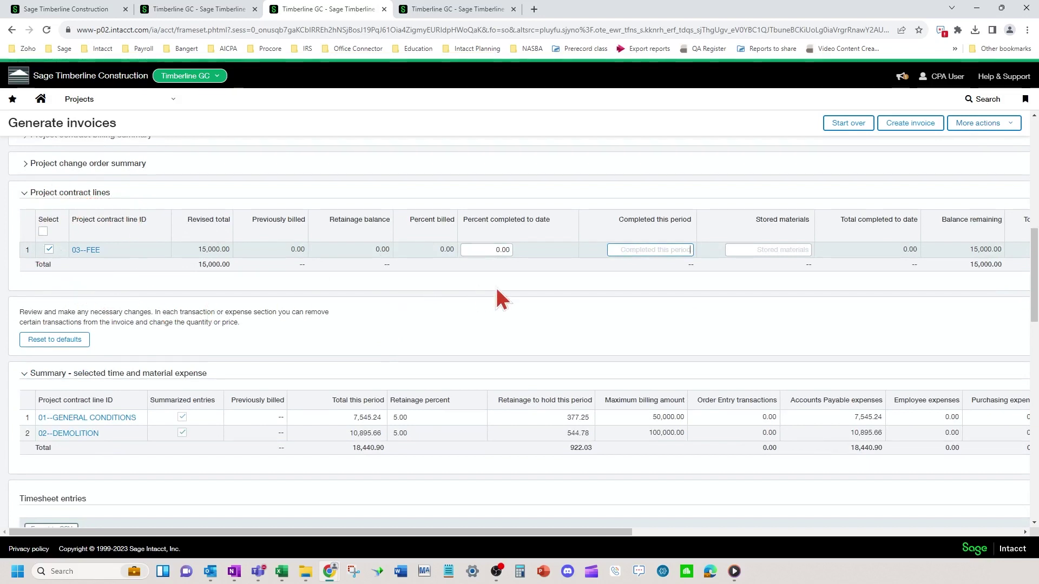
click(341, 420)
click(340, 433)
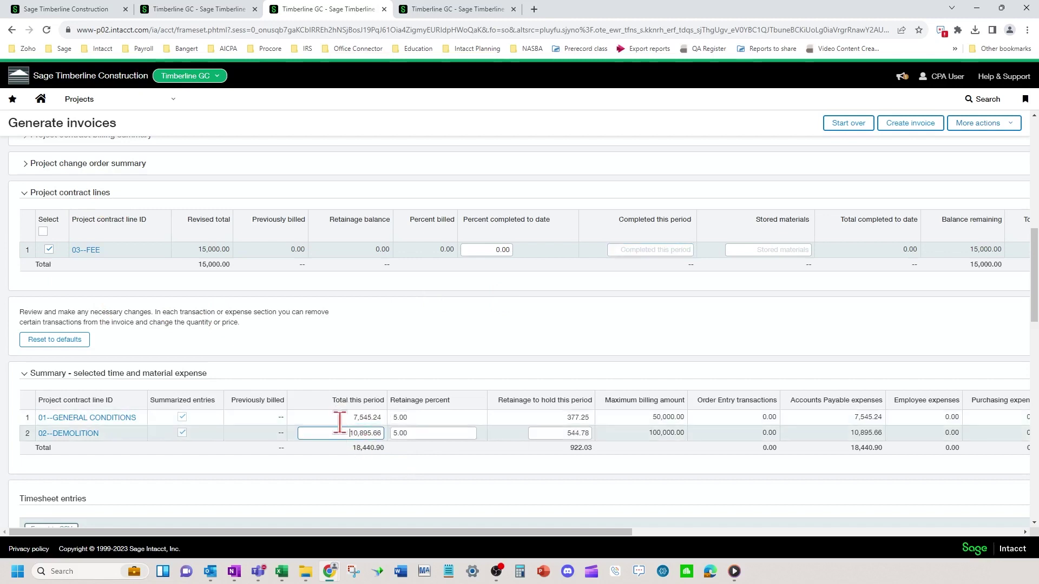
click(345, 418)
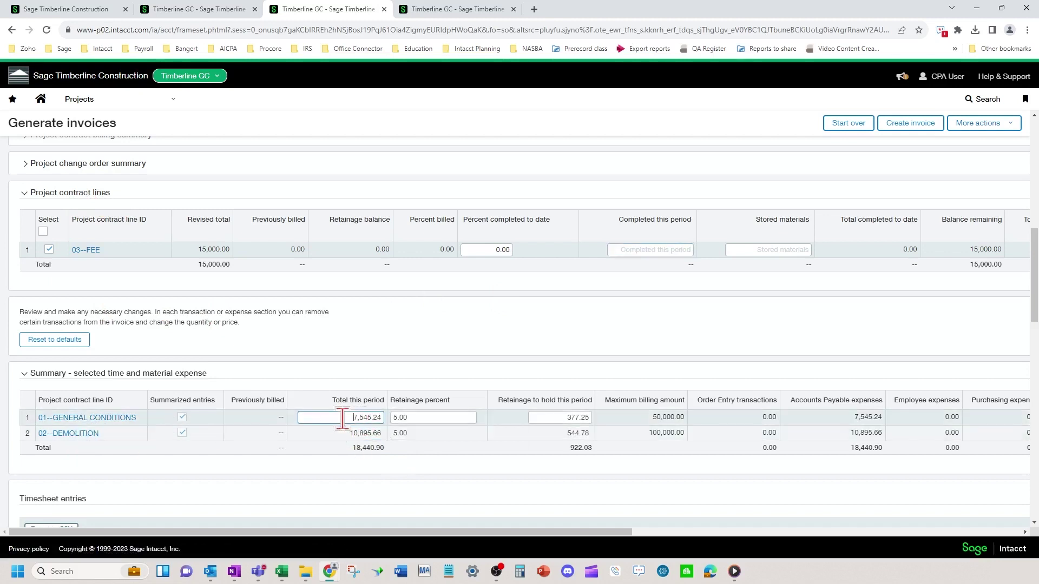
click(346, 433)
click(349, 417)
scroll(520, 422, down, 5)
scroll(652, 420, down, 4)
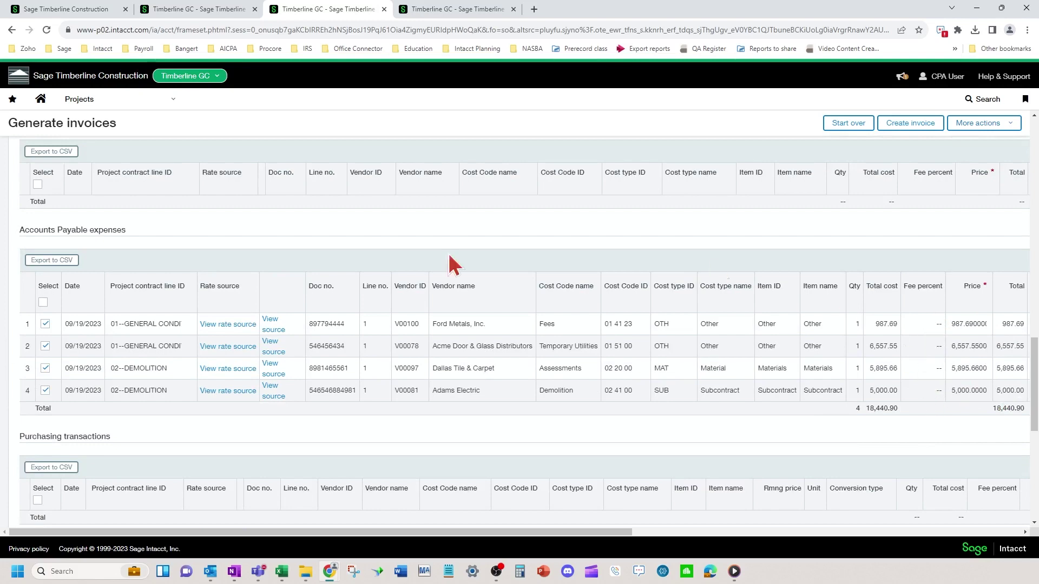
scroll(327, 281, up, 1)
scroll(327, 281, up, 6)
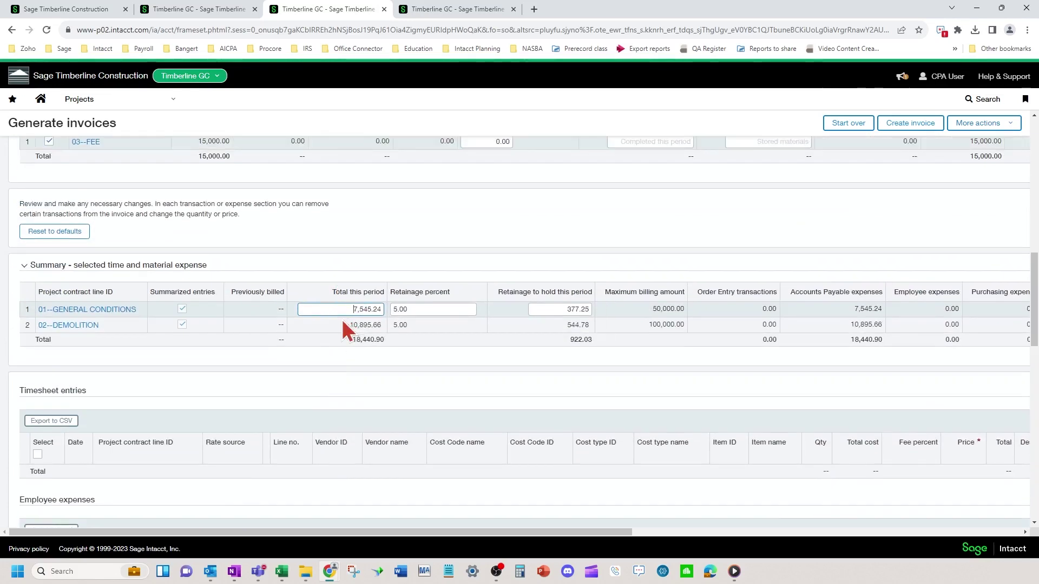
scroll(431, 376, down, 6)
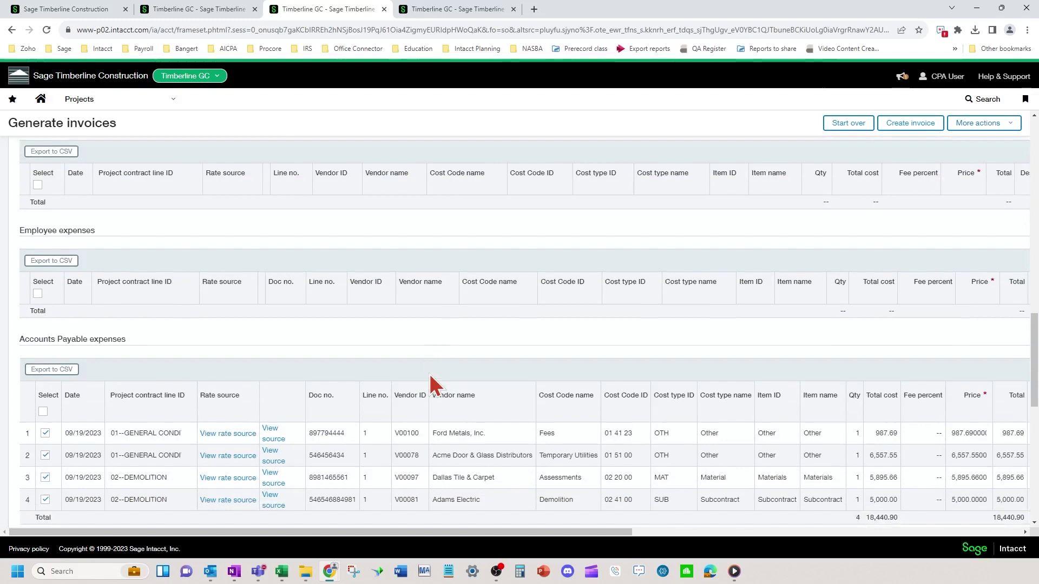
scroll(679, 357, up, 12)
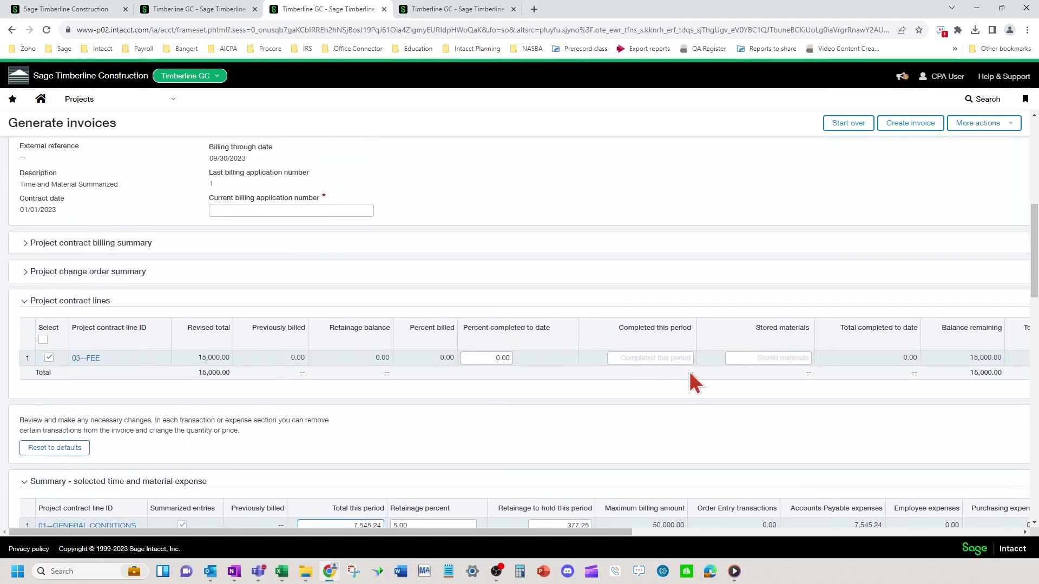
Step: Enter 10,000.00 completed this period for the 03--FEE line, bringing it to 66.67% complete
click(666, 358)
text(5000)
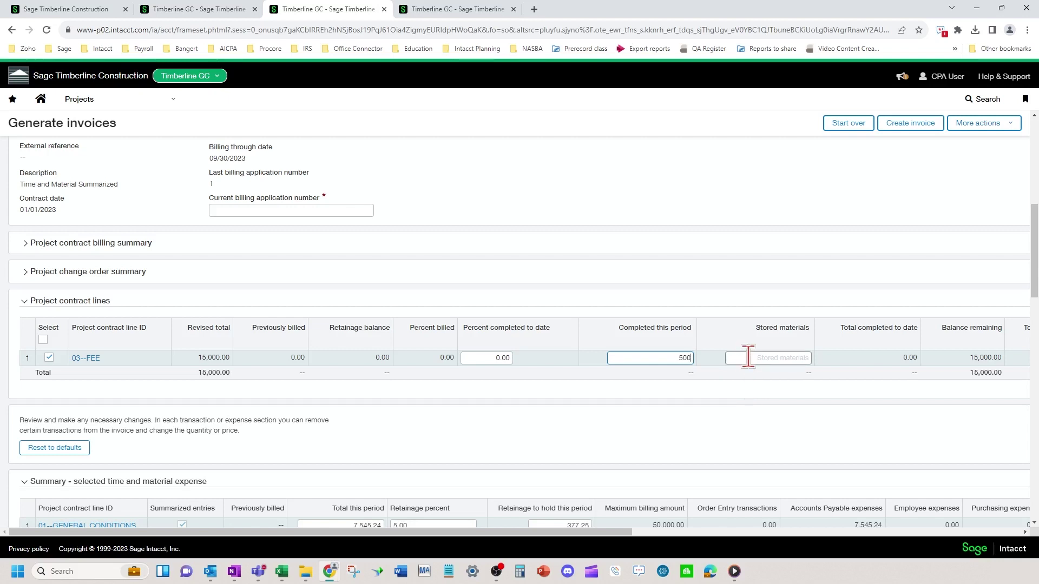
key(BackSpace)
key(BackSpace)
key(BackSpace)
text(10,000)
click(750, 357)
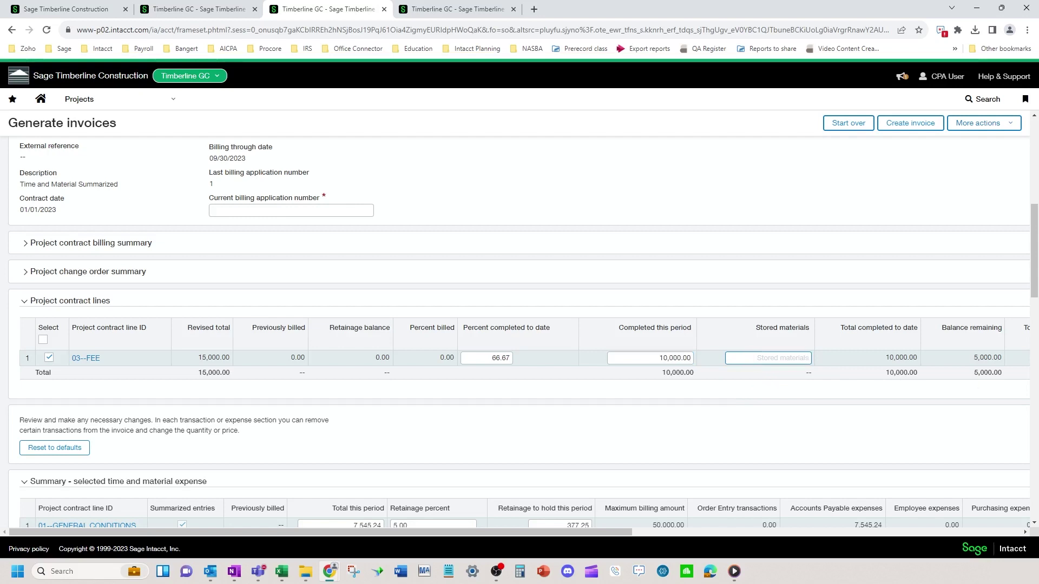
Step: Set the current billing application number to 1 and create invoice CINV-000079
click(607, 221)
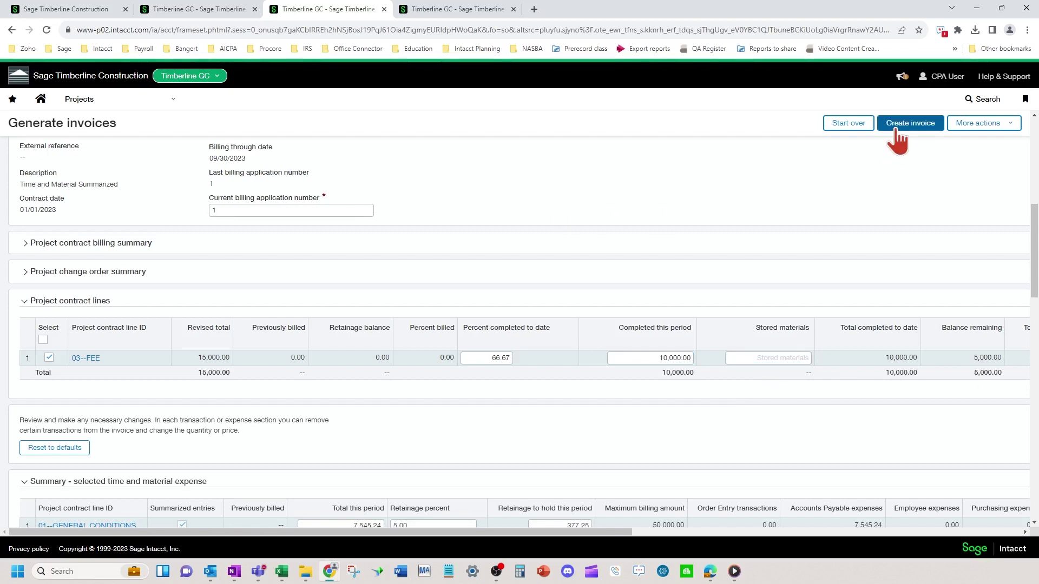
scroll(455, 392, down, 2)
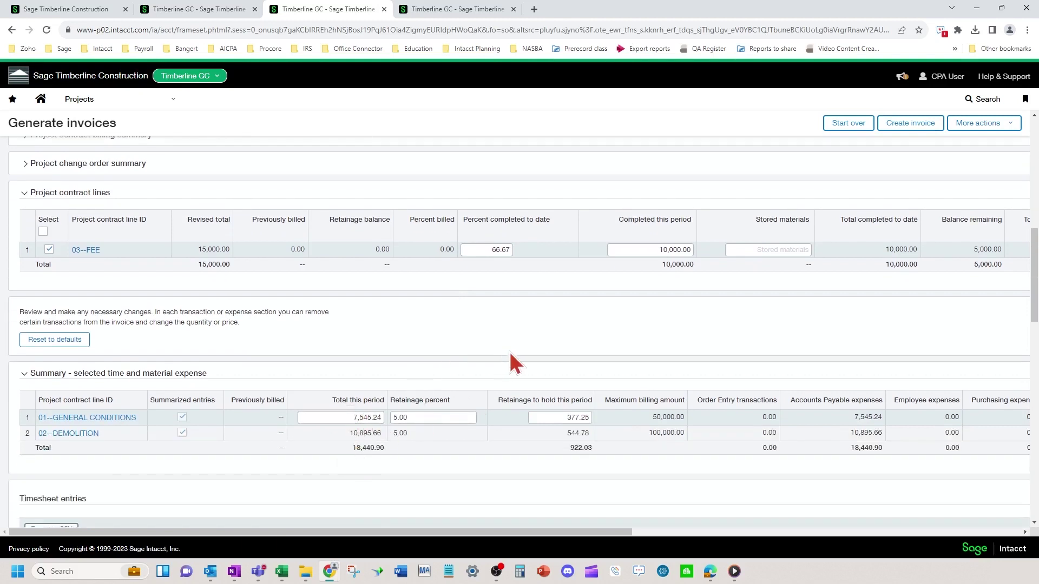
click(659, 250)
scroll(773, 270, up, 1)
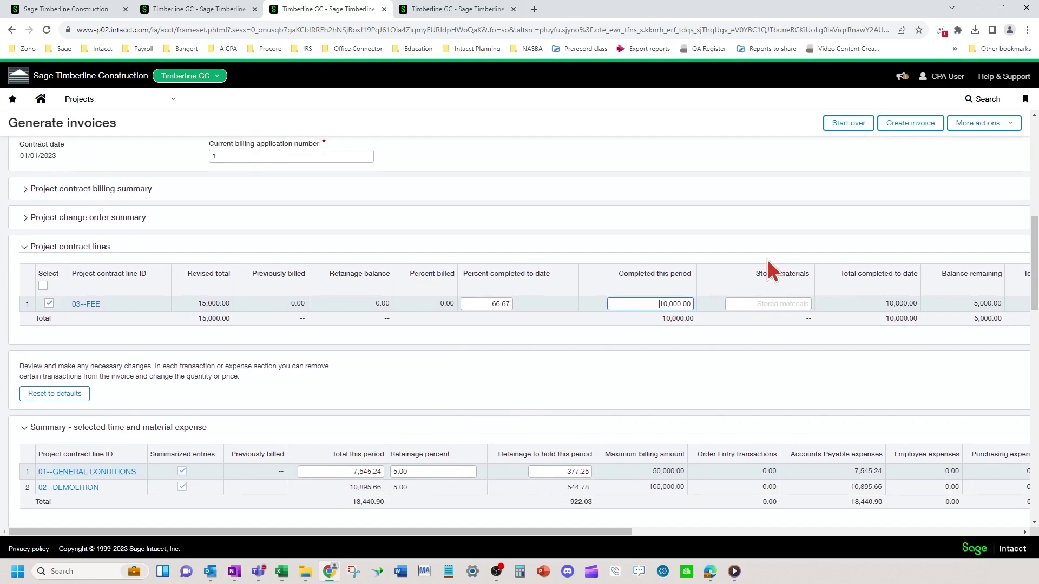
click(903, 124)
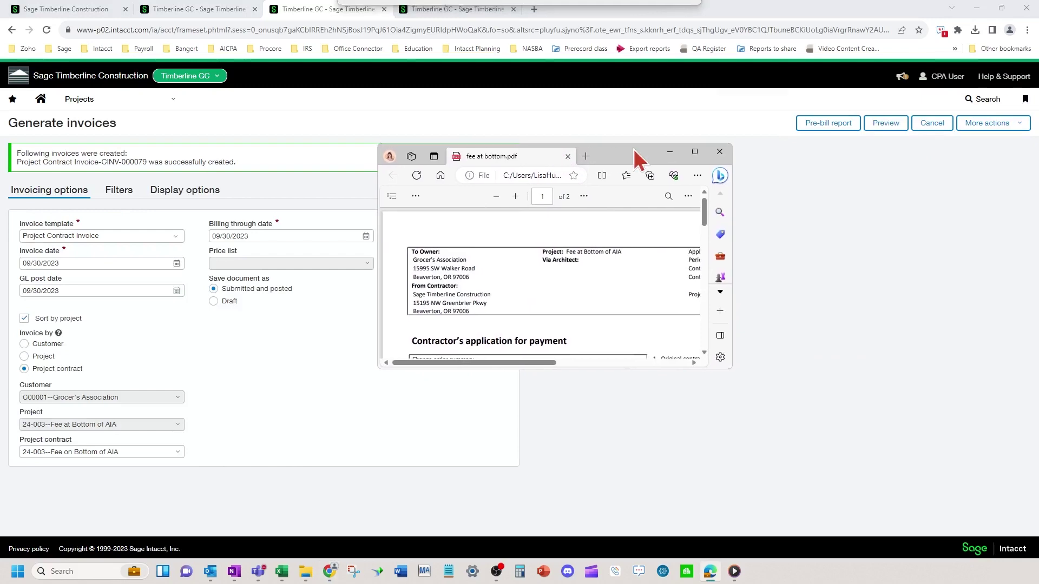
Step: Review the invoice PDF full screen through its page-2 G703 continuation sheet, then minimize it
click(695, 152)
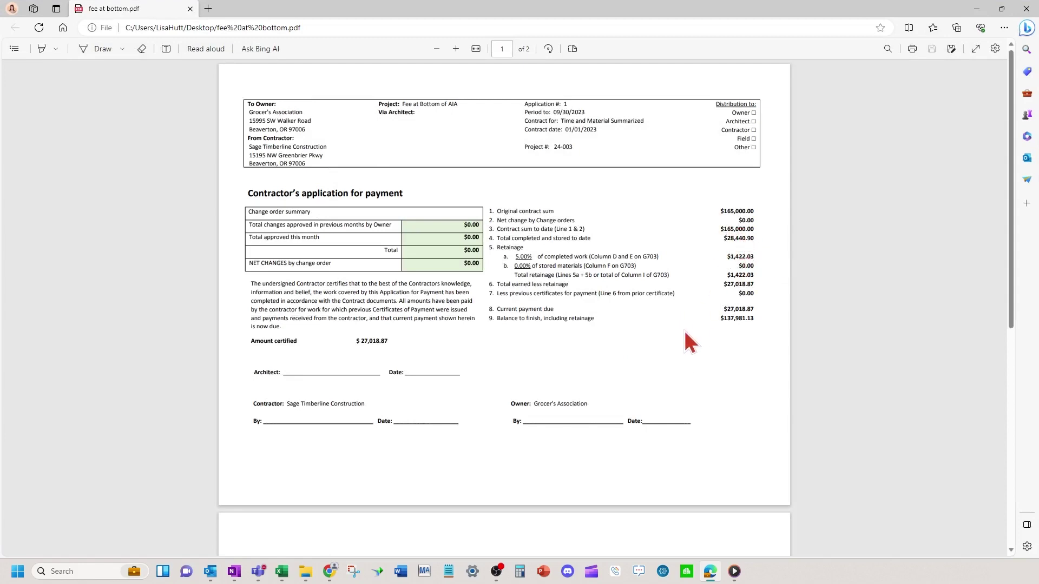
scroll(683, 354, down, 2)
scroll(680, 368, down, 4)
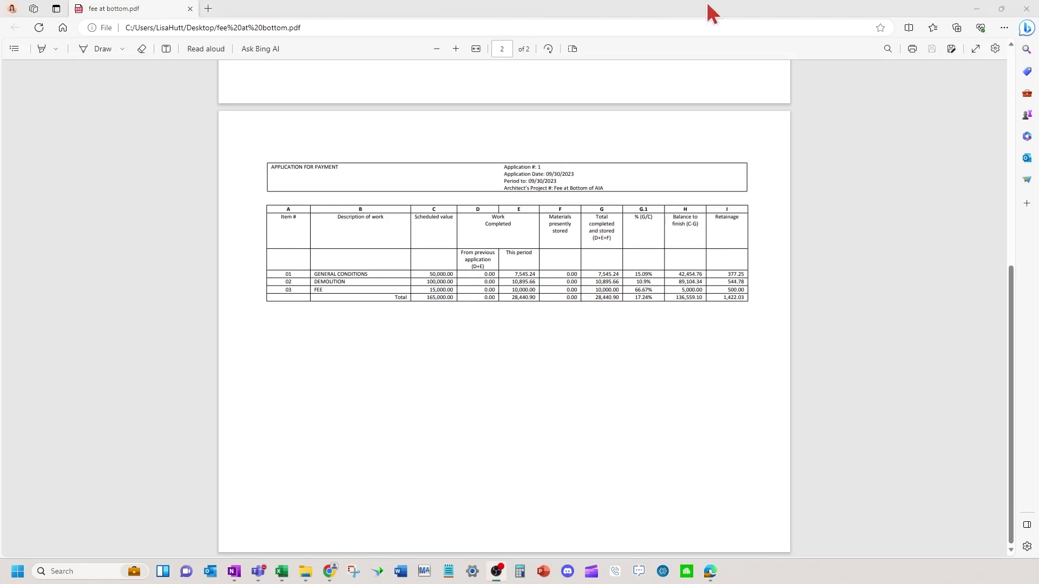
click(977, 9)
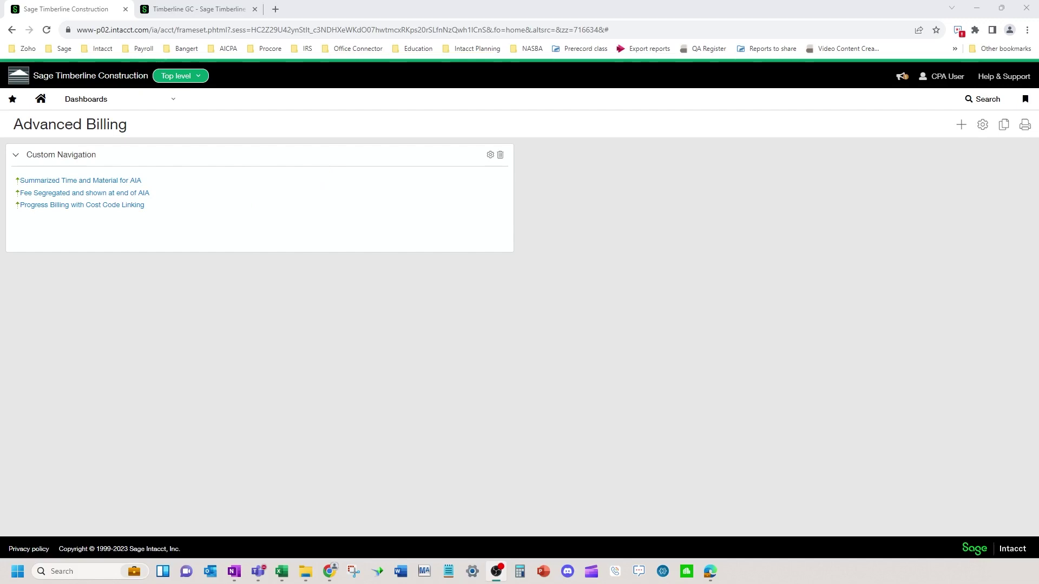
Step: Review Excel's Sheet2 billed-versus-cost report maximized, then restore the window beside Sage Intacct
key(alt+Tab)
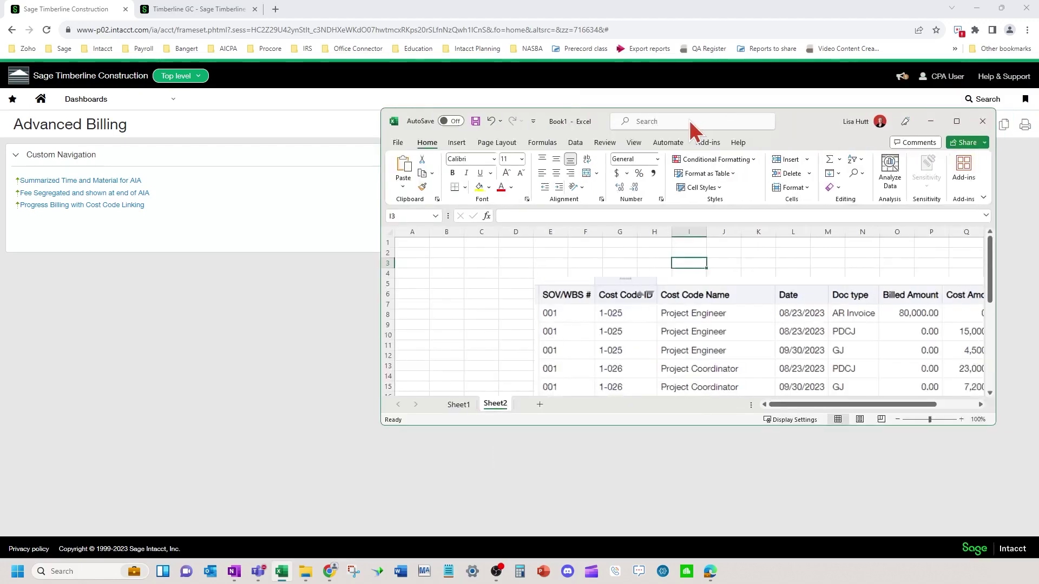
click(929, 123)
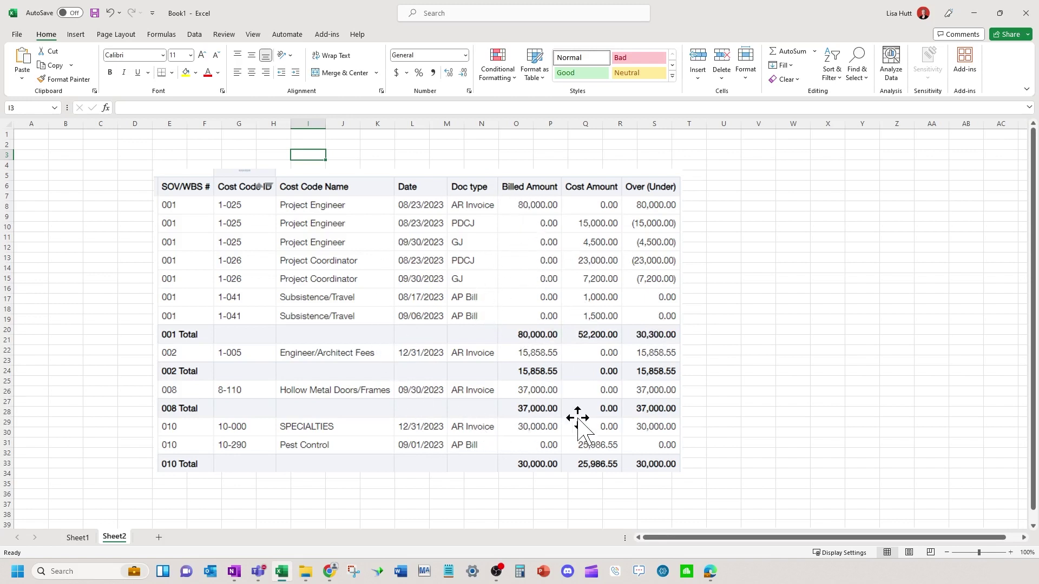
double_click(688, 21)
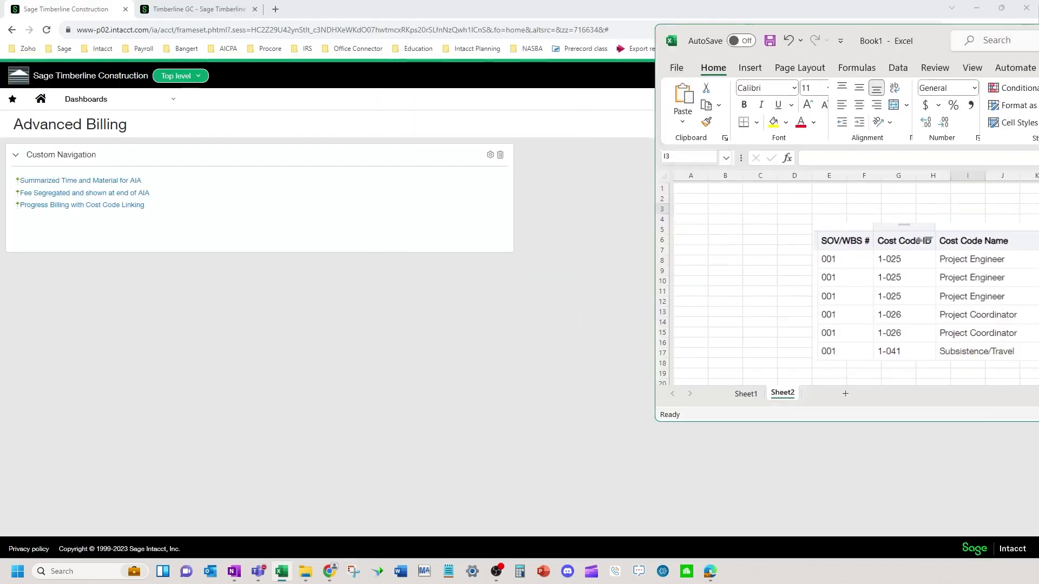
Step: Open contract 24-005's line 01 GENERAL CONDITIONS for editing
key(super+Down)
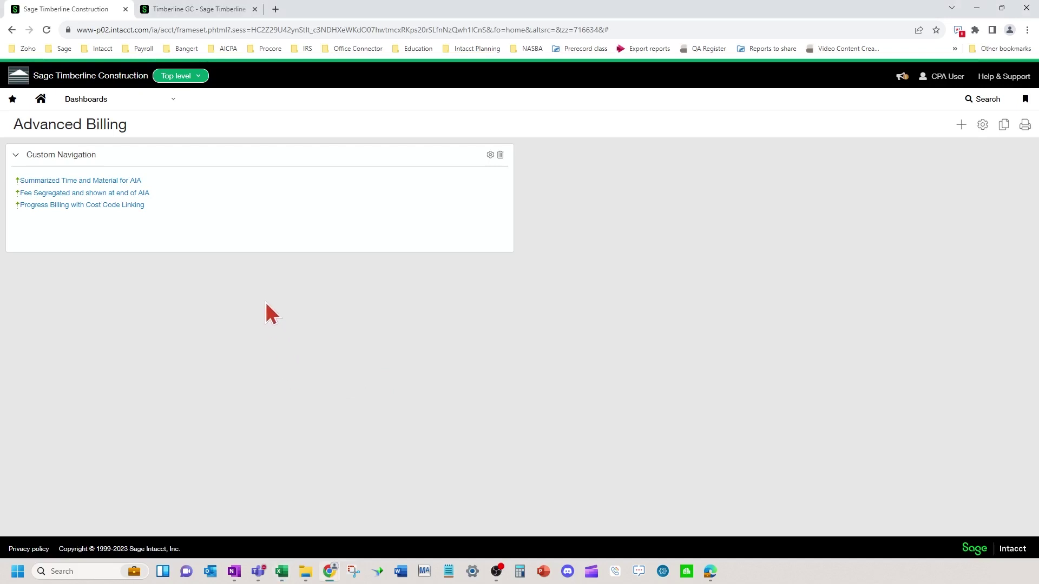
click(208, 10)
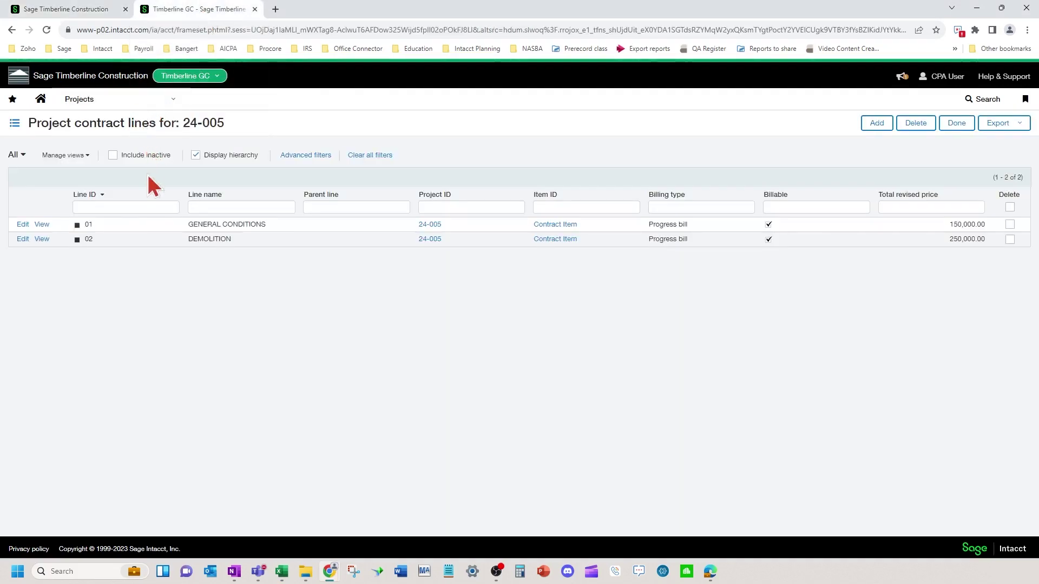
click(22, 224)
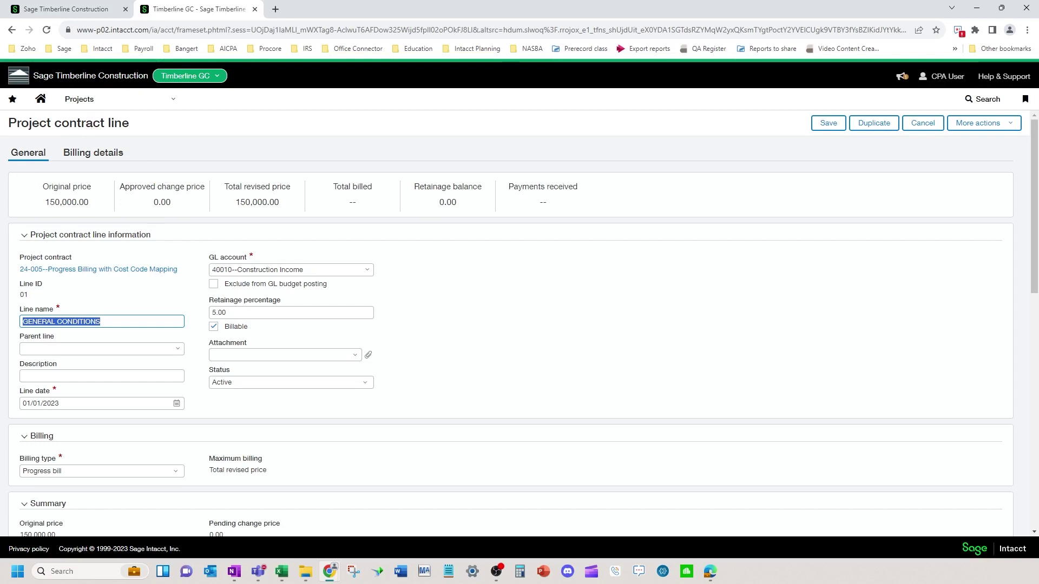
key(alt+Tab)
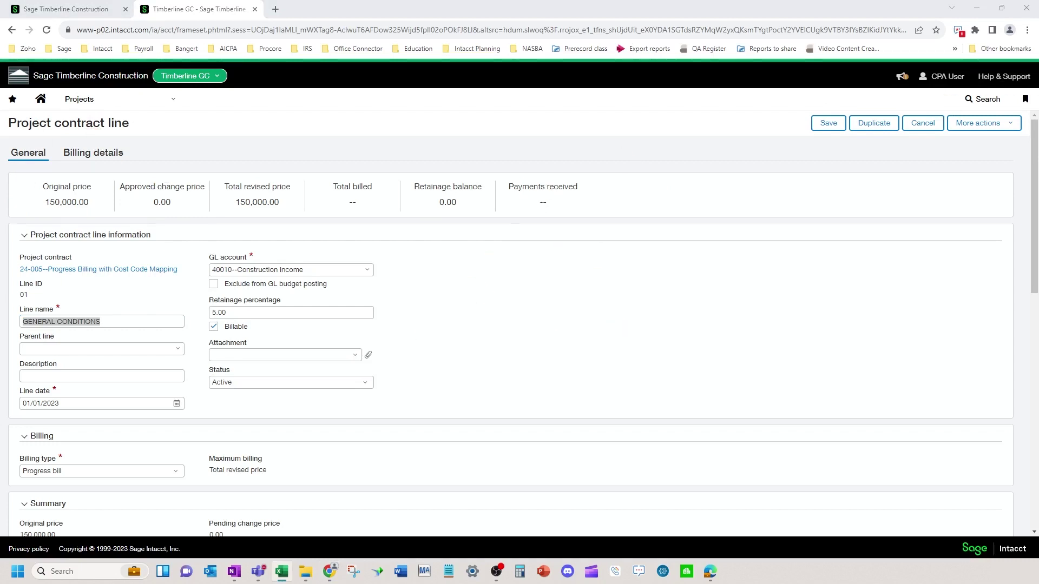
click(557, 320)
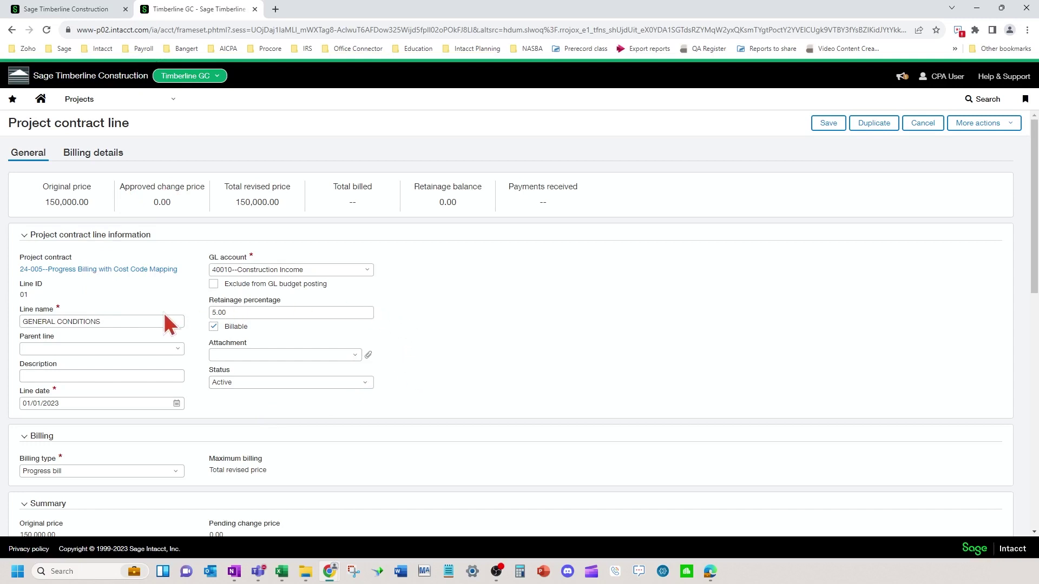
Step: Confirm the line's cost code is 01 00 00--GENERAL REQUIREMENTS, then duplicate the browser tab
scroll(169, 323, down, 1)
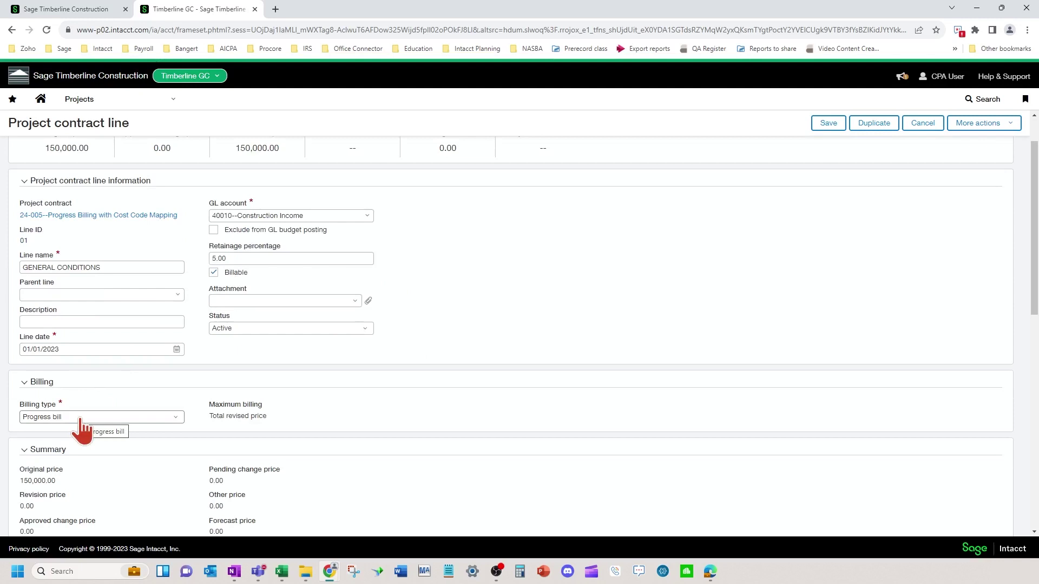
scroll(352, 382, down, 3)
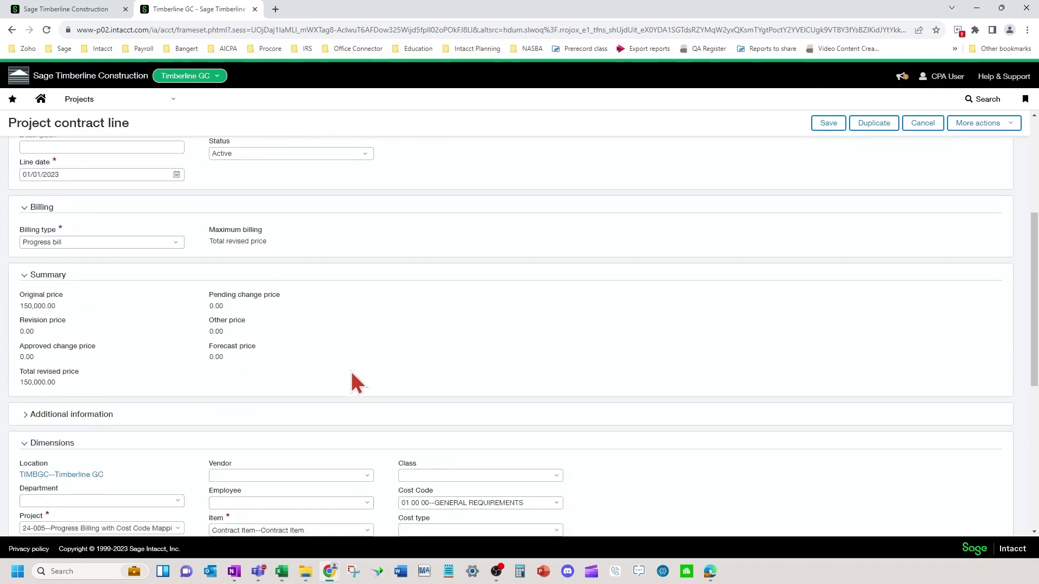
scroll(352, 373, down, 5)
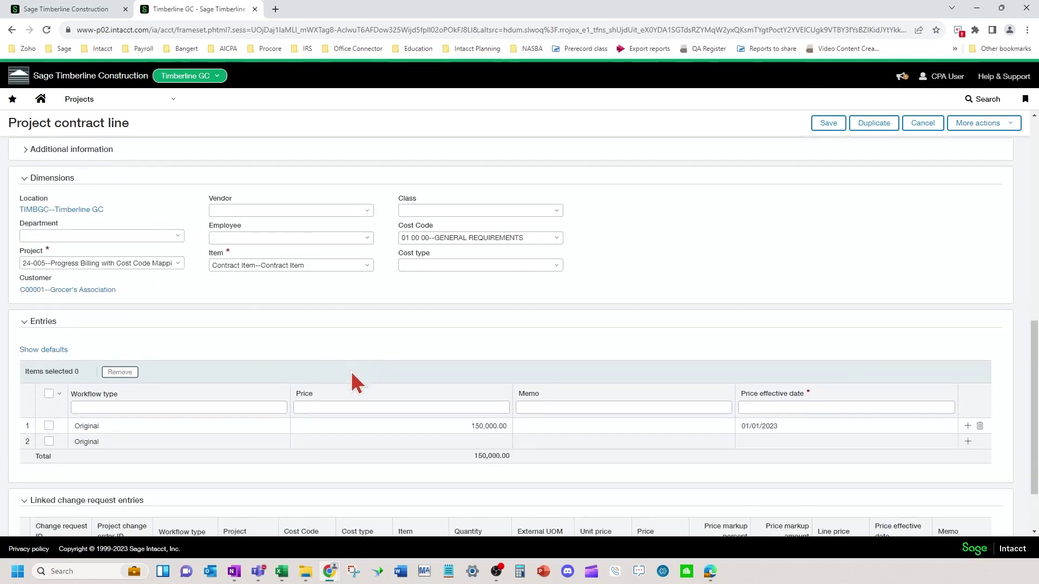
scroll(353, 382, down, 1)
click(535, 191)
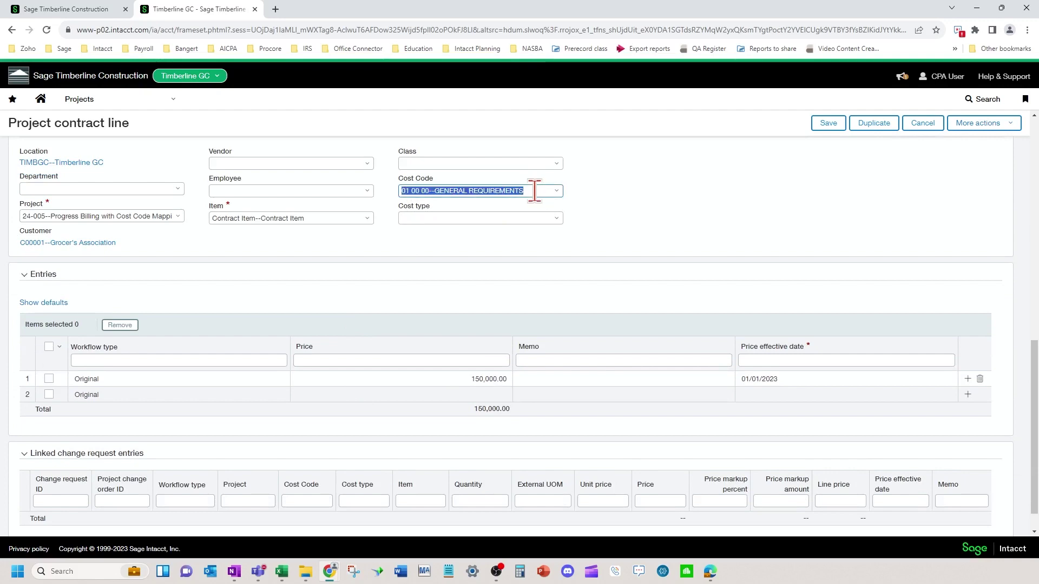
scroll(174, 285, up, 10)
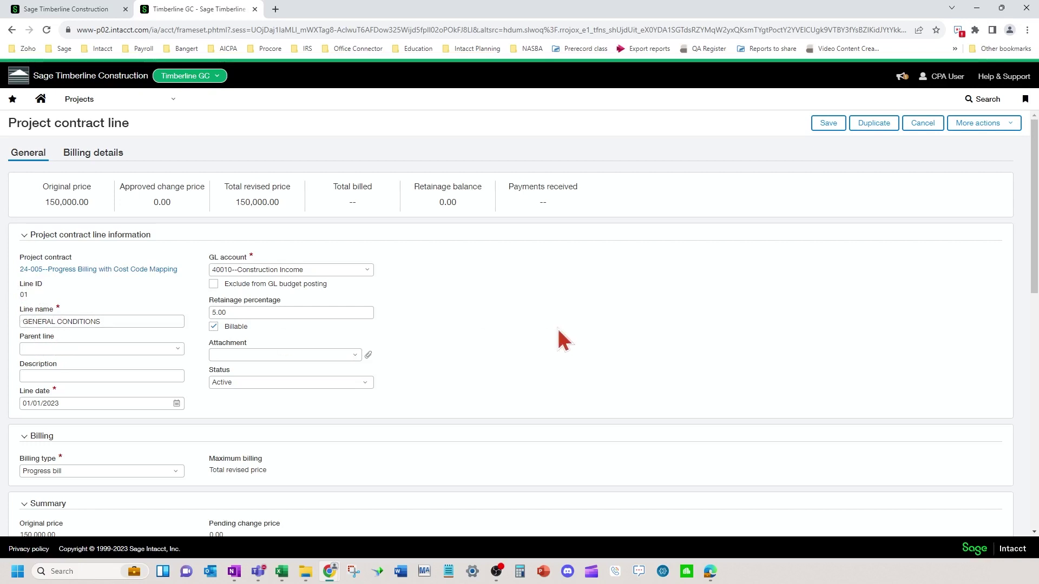
scroll(556, 330, down, 5)
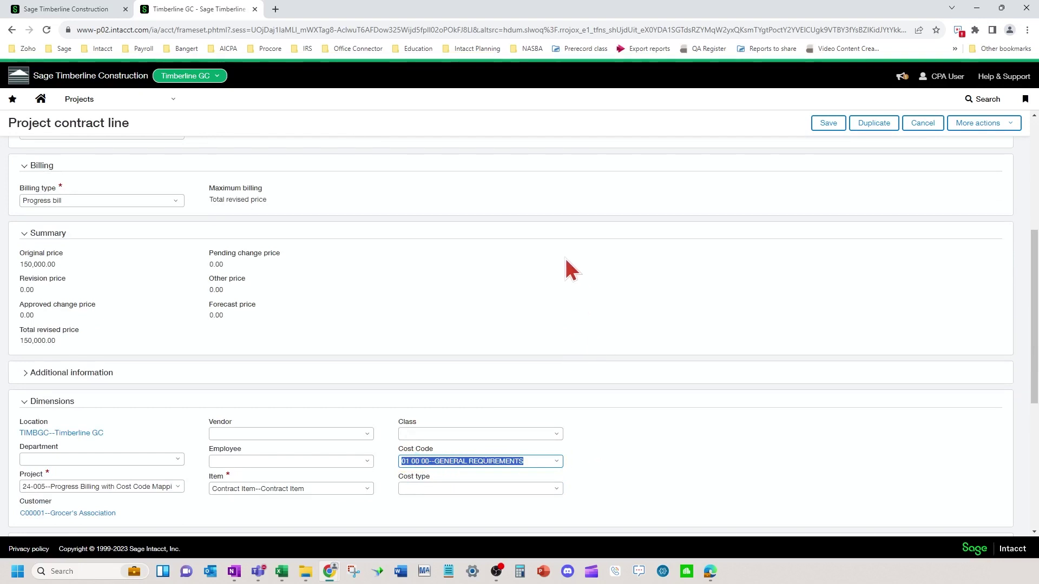
right_click(220, 11)
click(260, 88)
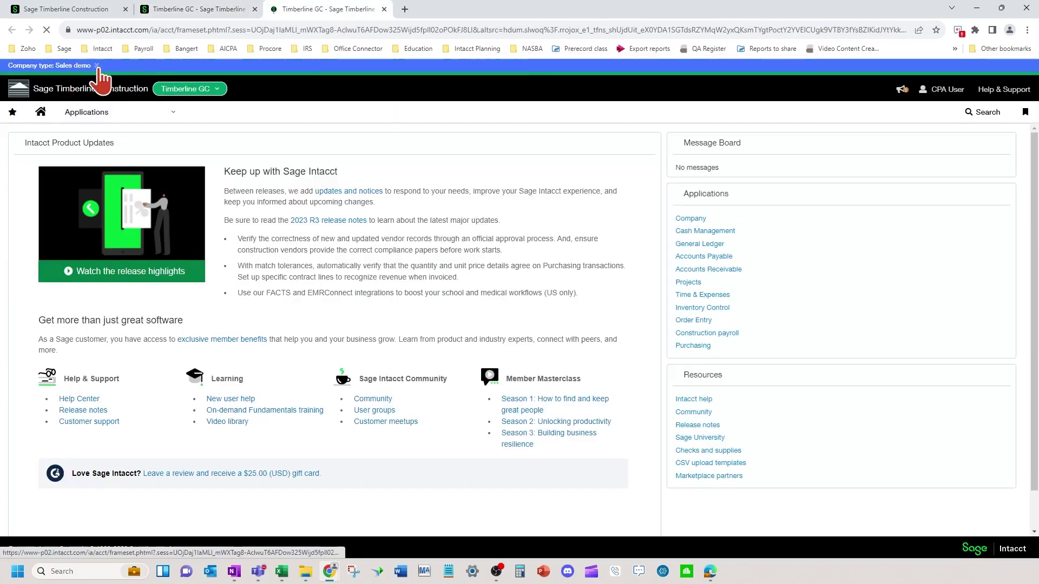
Step: List the Cost Codes filtered to project 24-005, sorted by ID ascending
click(115, 100)
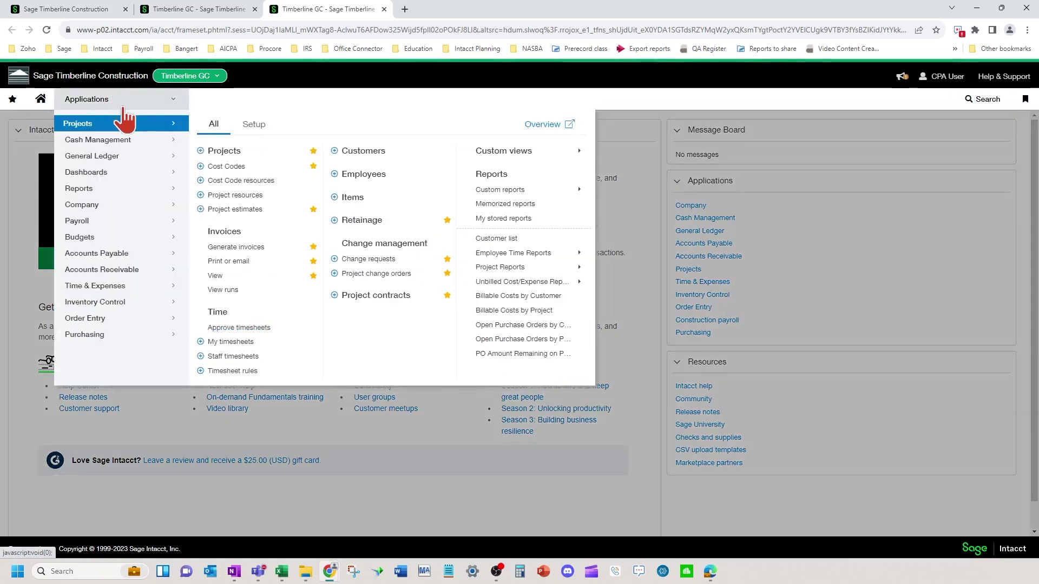
click(256, 166)
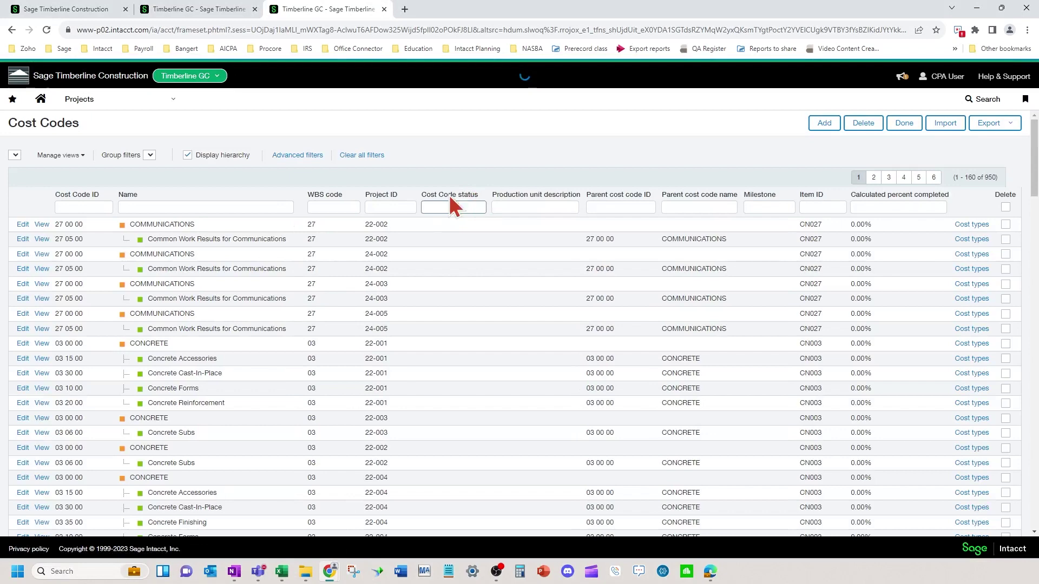
click(389, 207)
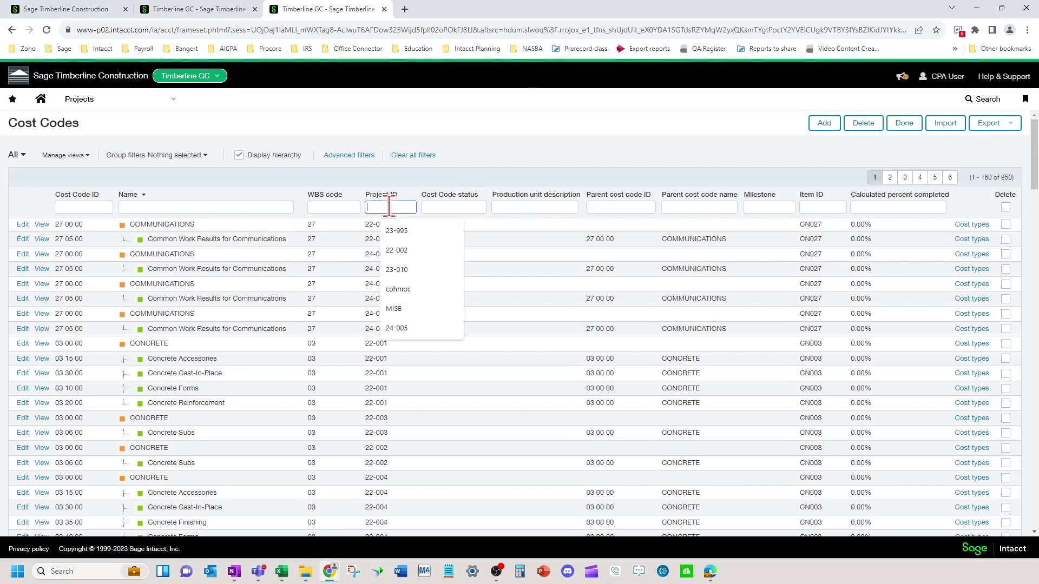
text(24-005)
key(Return)
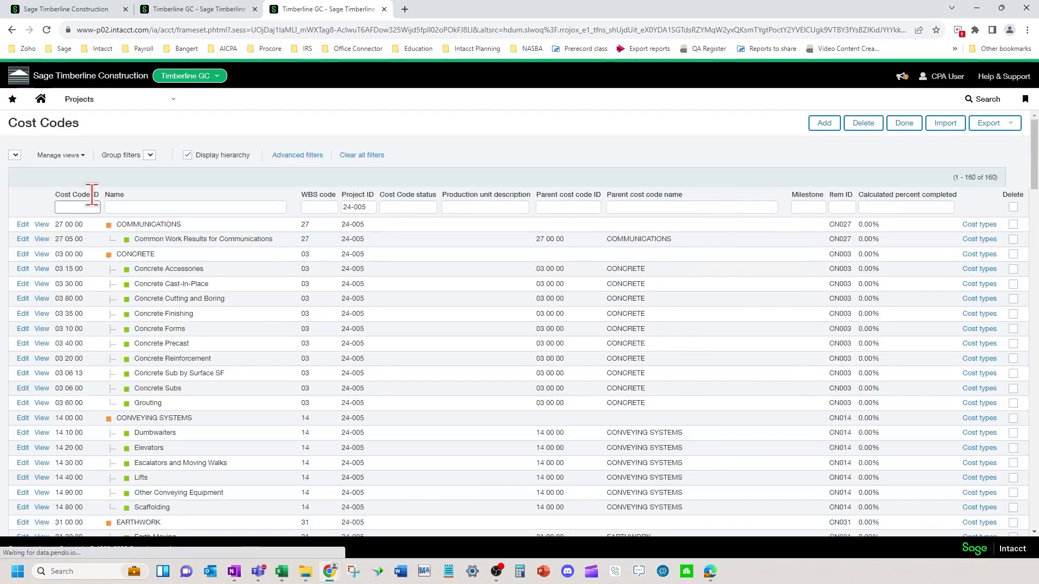
click(91, 195)
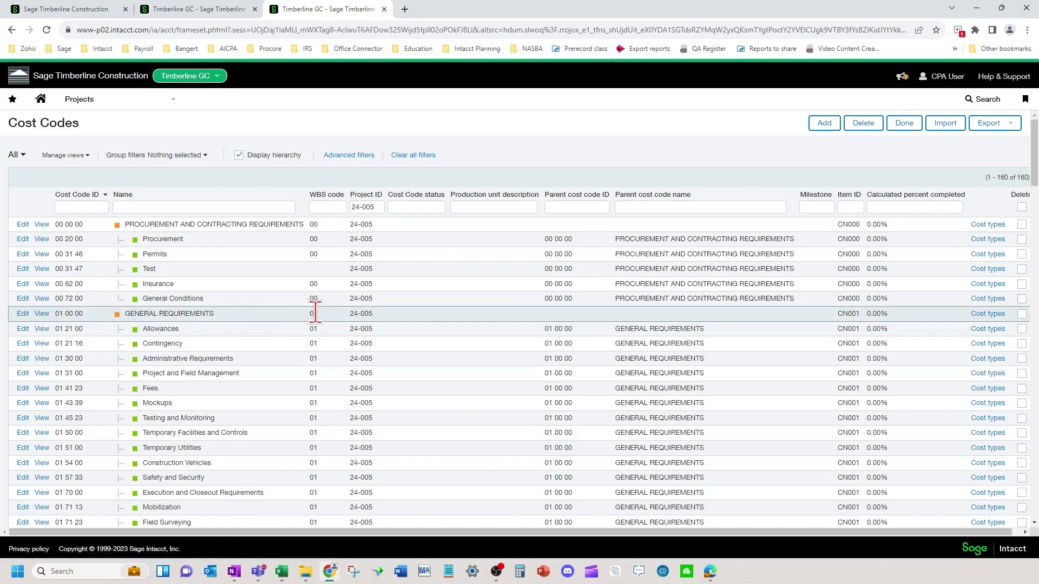
click(22, 315)
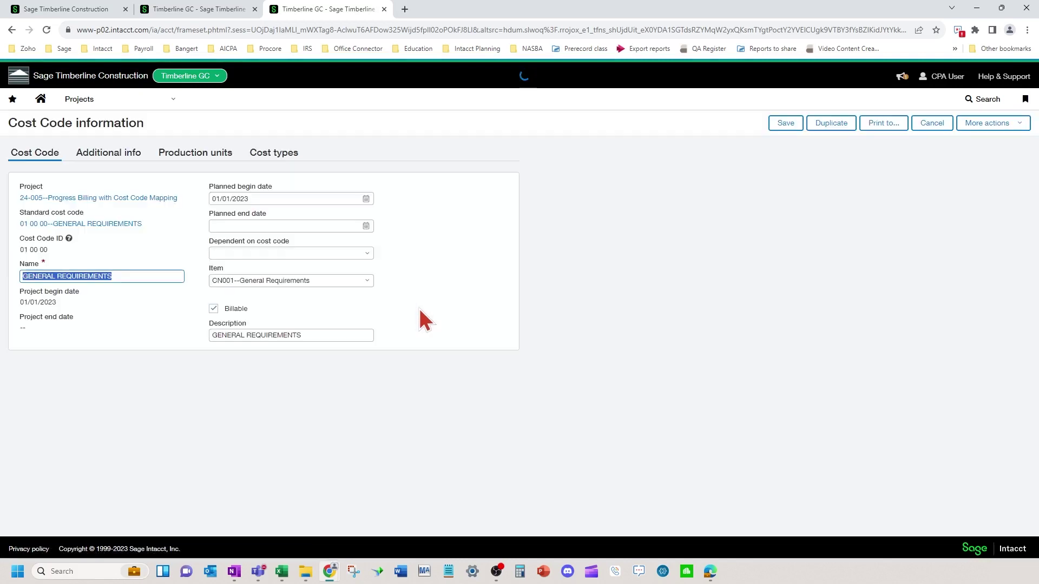
click(111, 154)
scroll(135, 346, down, 1)
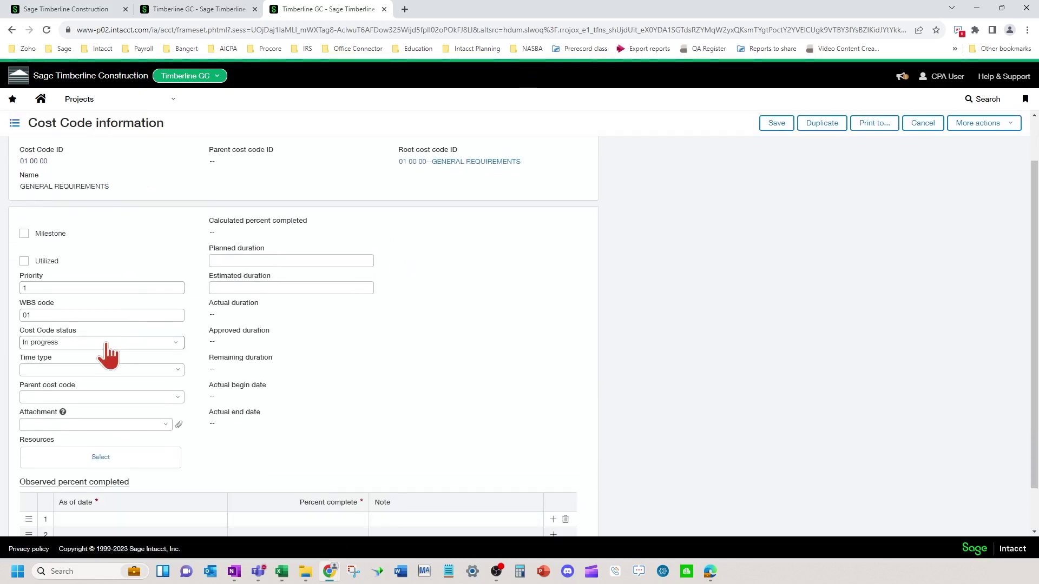
click(56, 314)
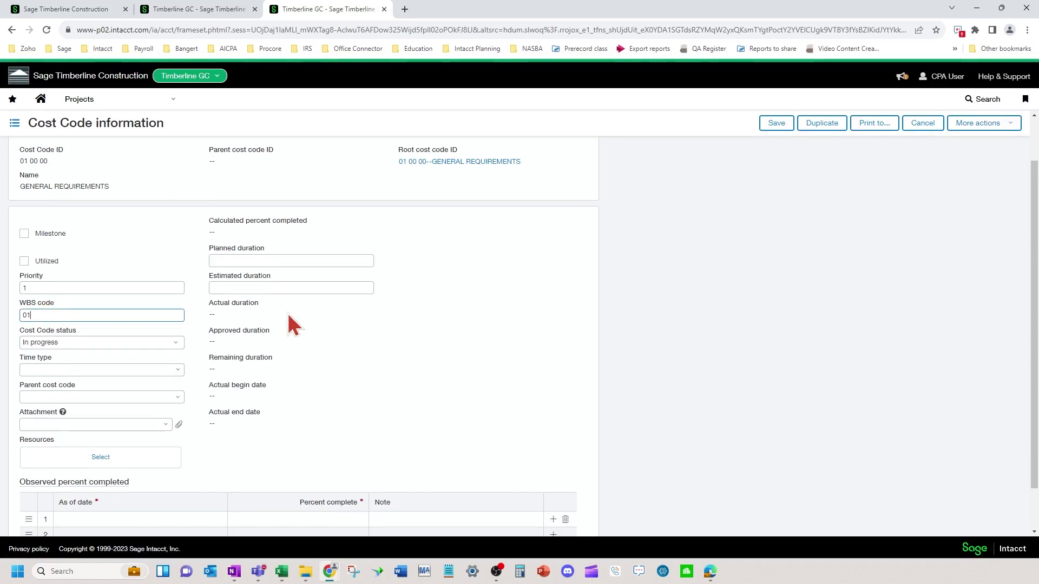
scroll(290, 324, up, 1)
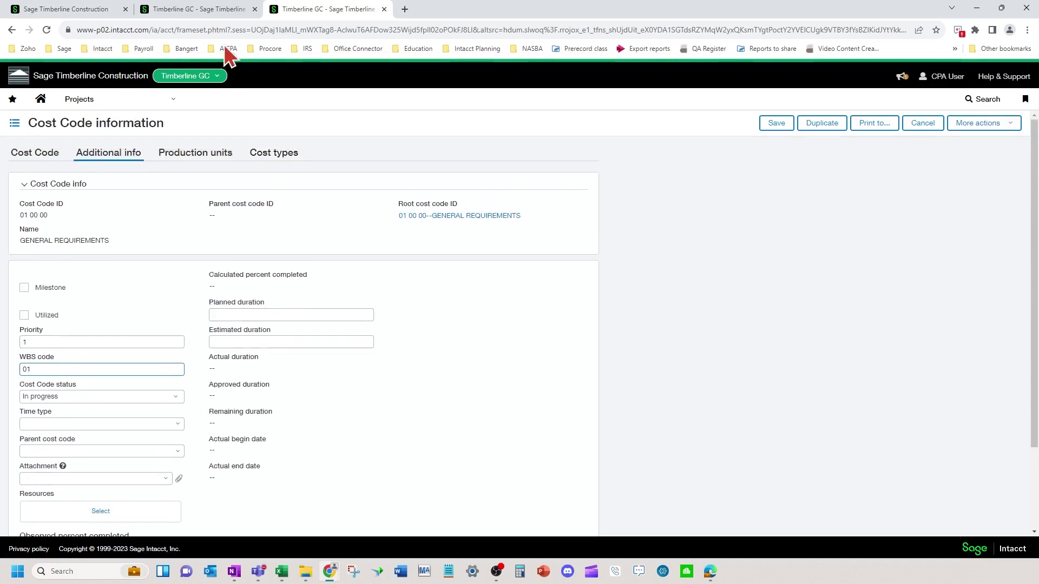
click(213, 11)
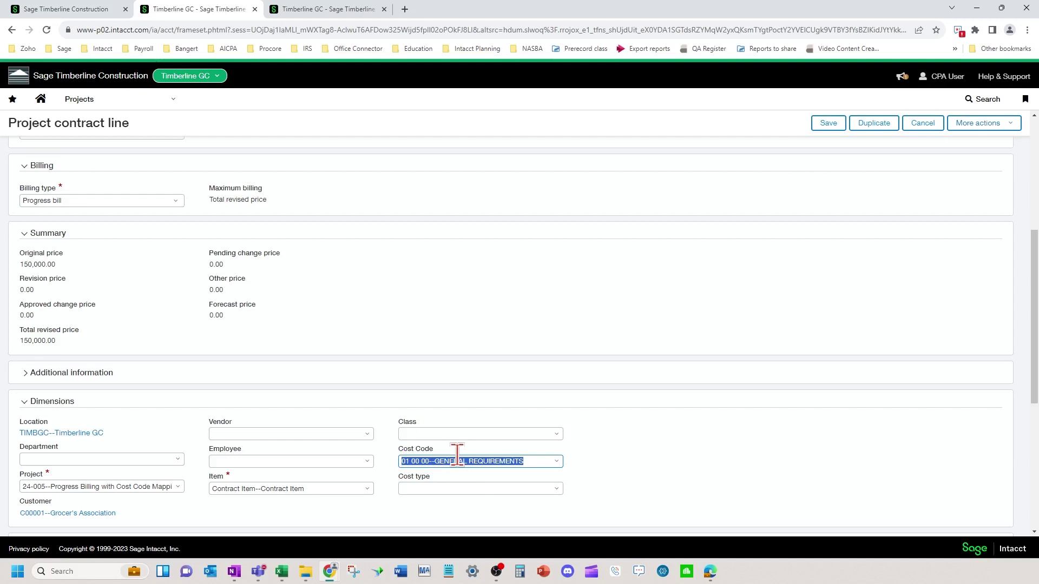
scroll(372, 347, up, 5)
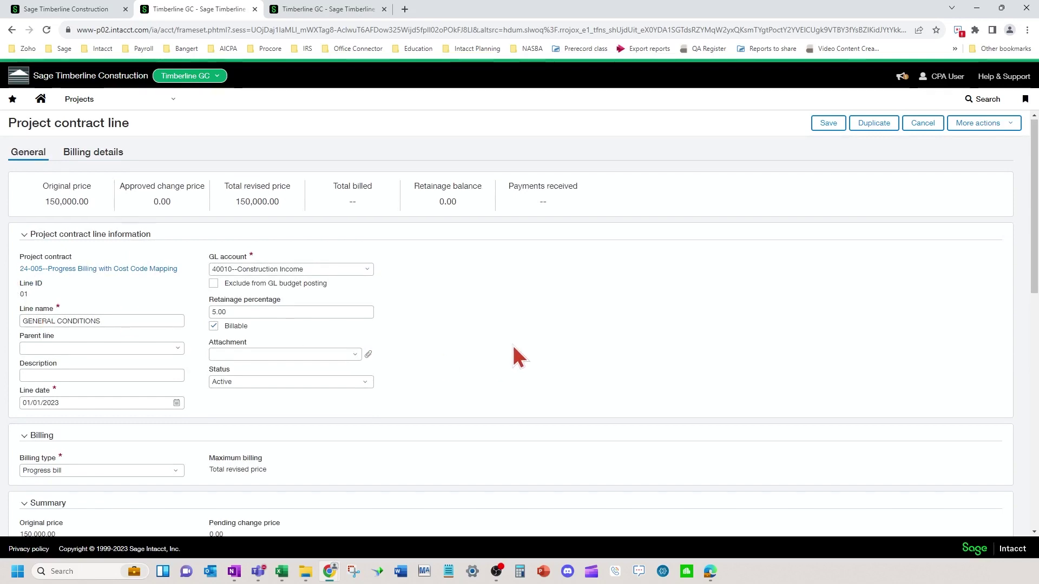
scroll(512, 343, down, 4)
scroll(522, 422, down, 1)
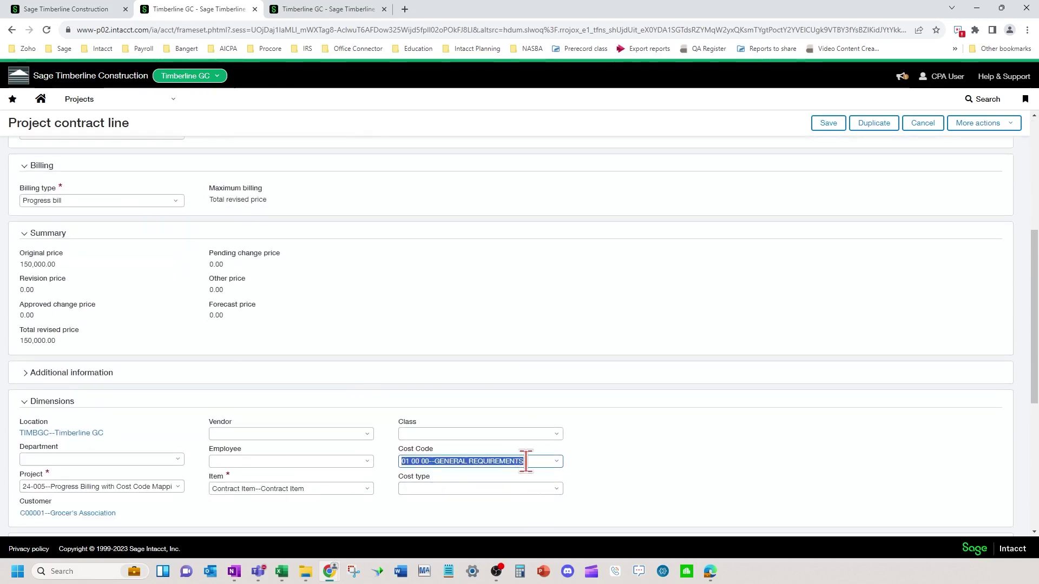
scroll(298, 343, up, 5)
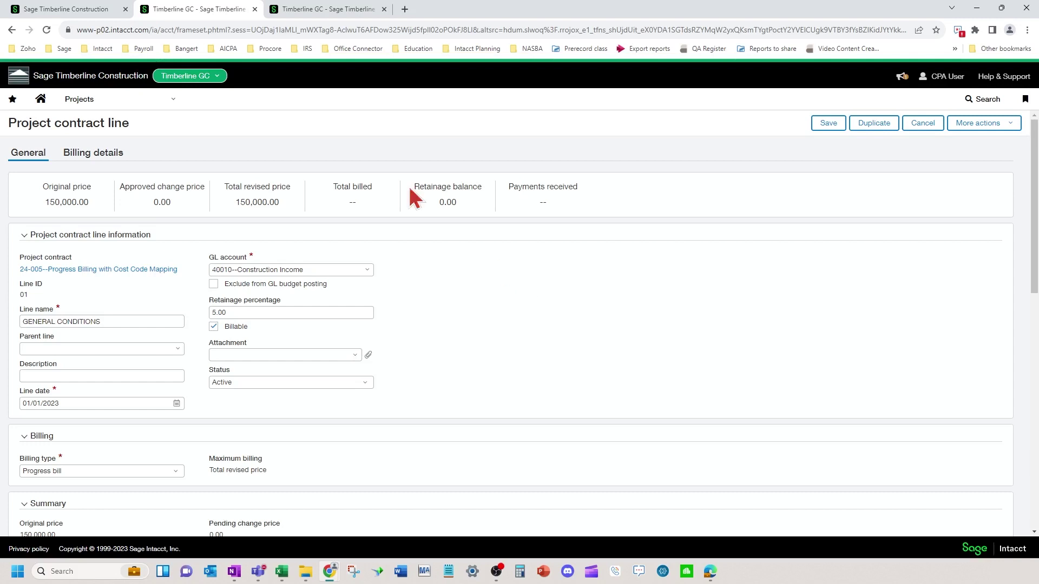
click(337, 12)
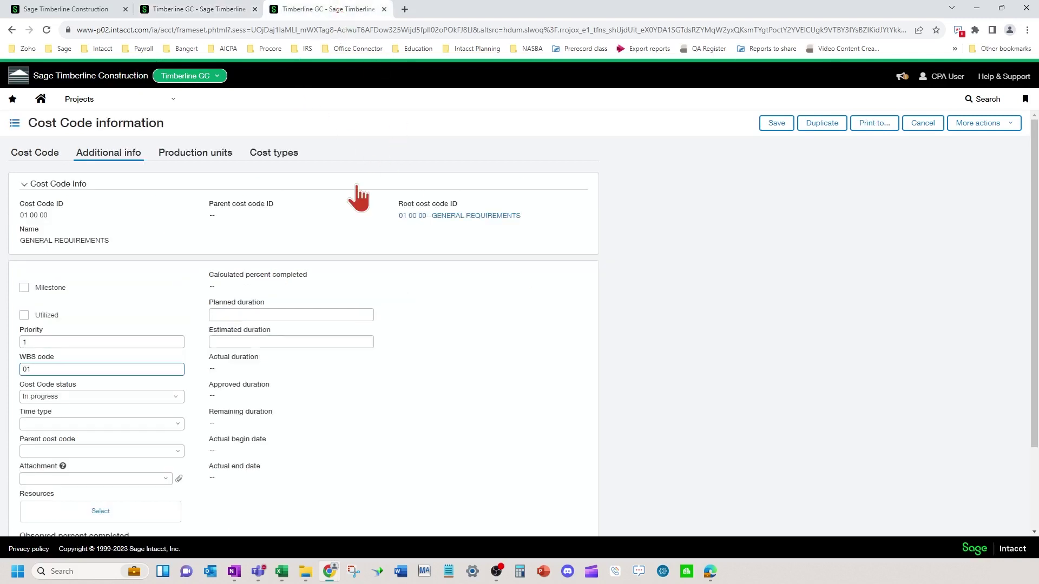
click(36, 154)
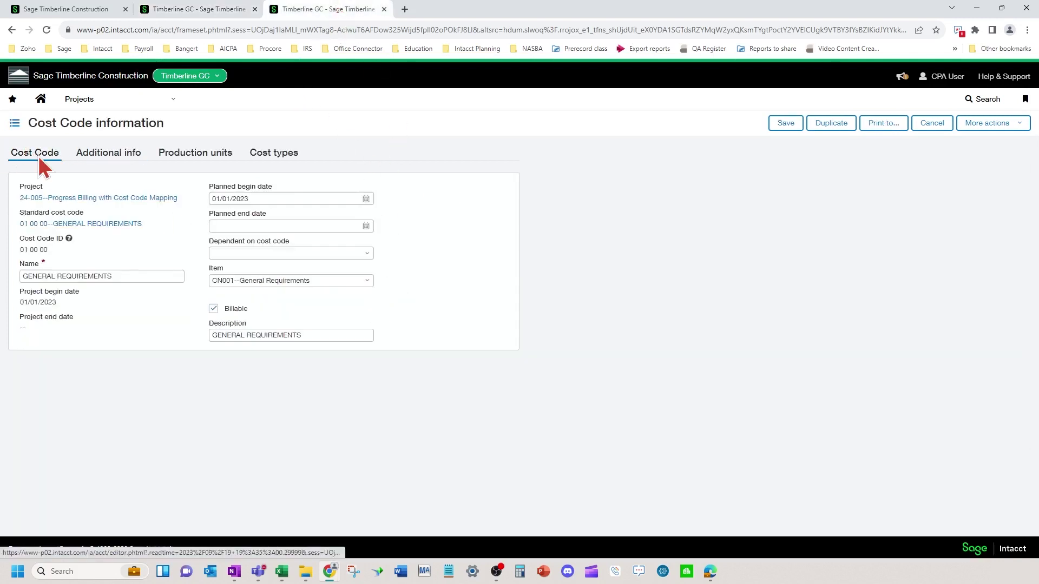
click(932, 125)
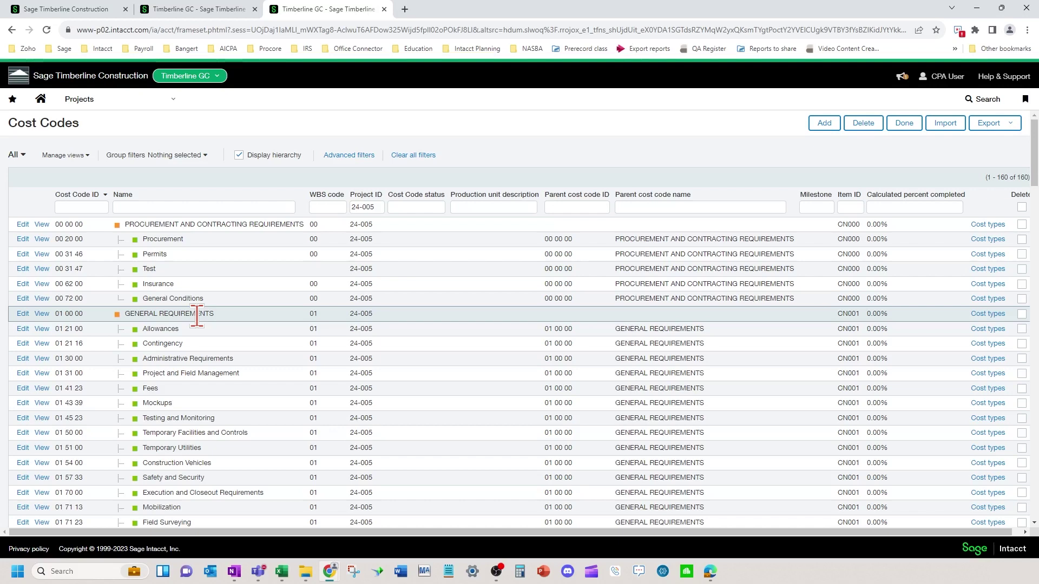
Step: Recheck the 24-005 GENERAL CONDITIONS line's Cost Code dimension, then bring the Excel report forward
scroll(240, 398, down, 6)
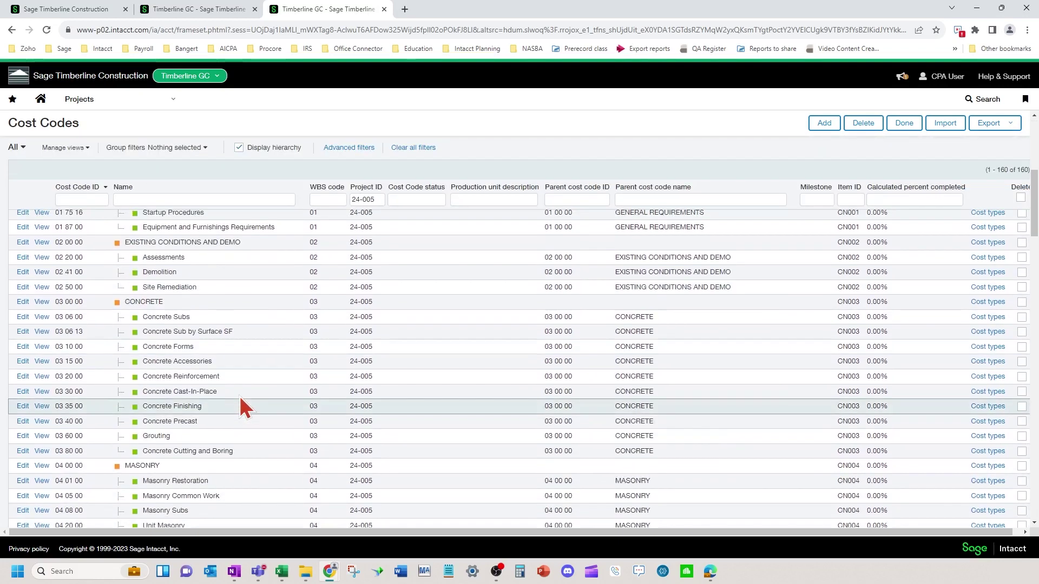
scroll(240, 398, up, 1)
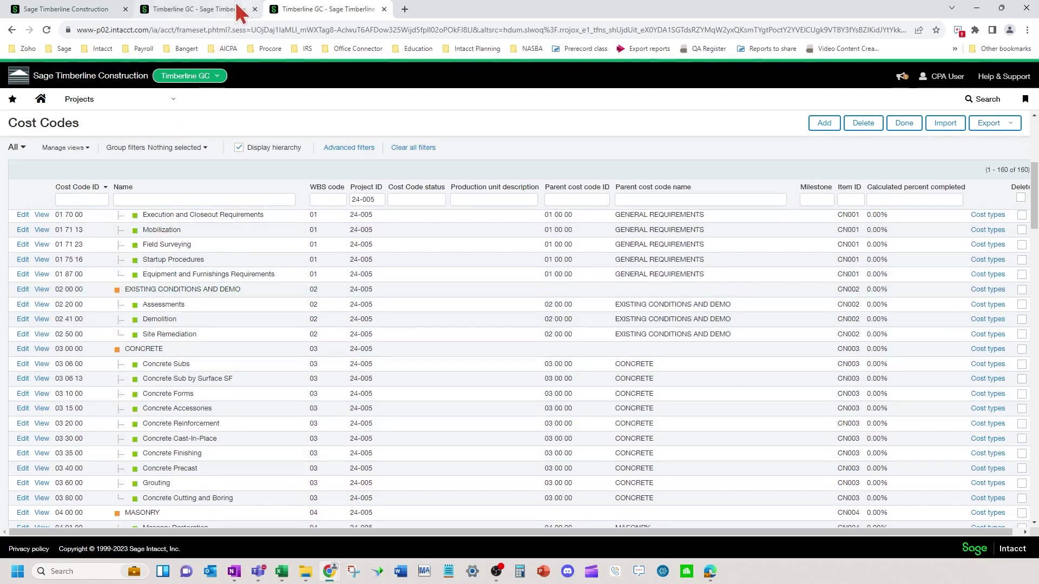
mouse_move(237, 14)
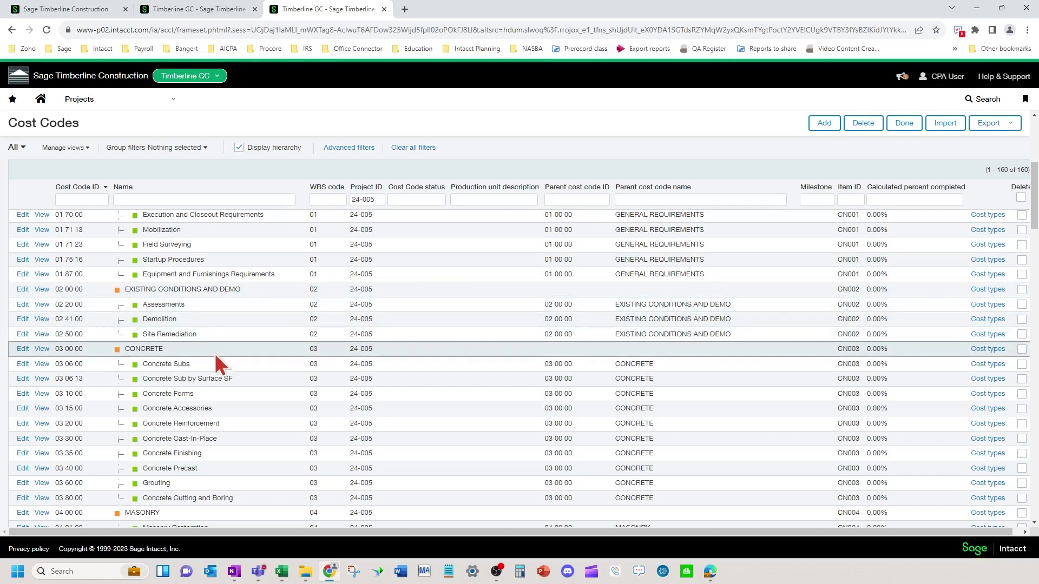
click(225, 10)
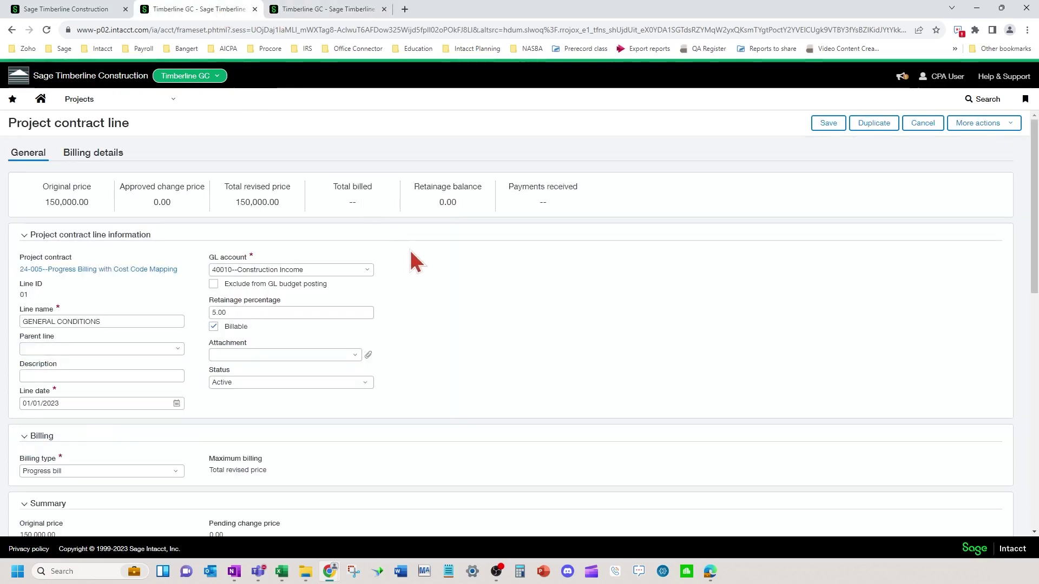
scroll(406, 366, down, 7)
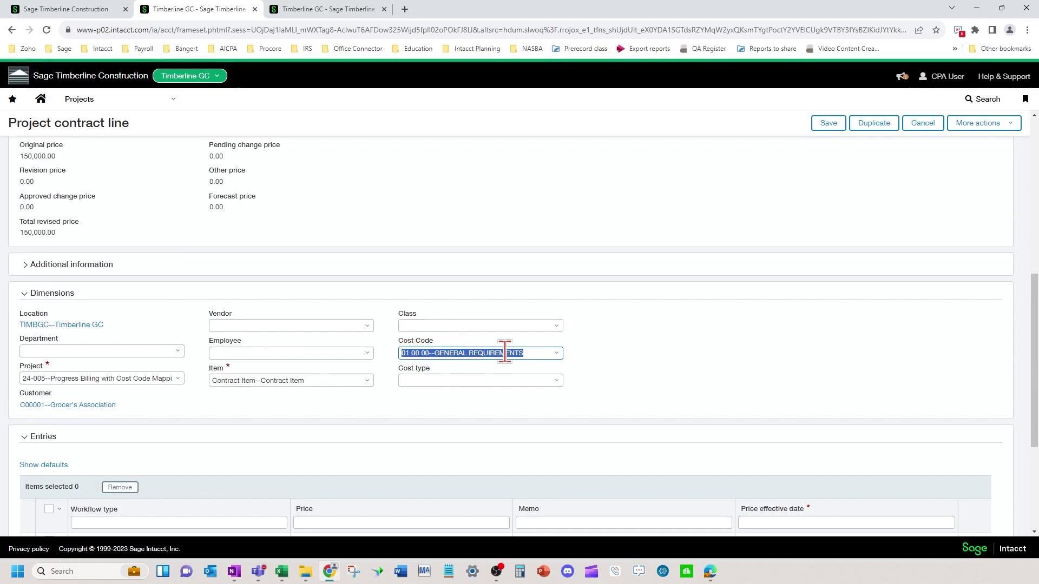
scroll(283, 302, up, 8)
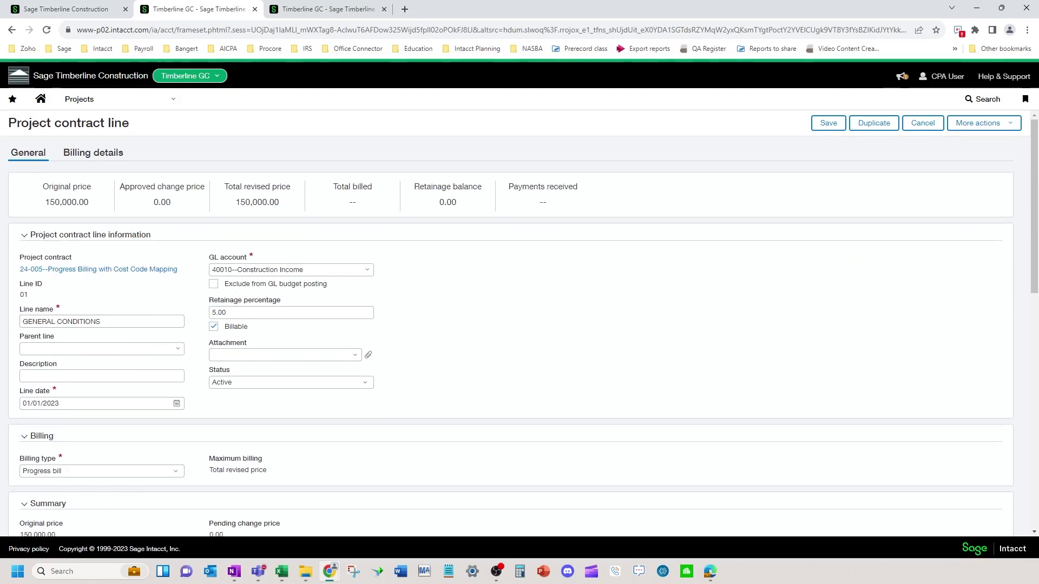
click(144, 100)
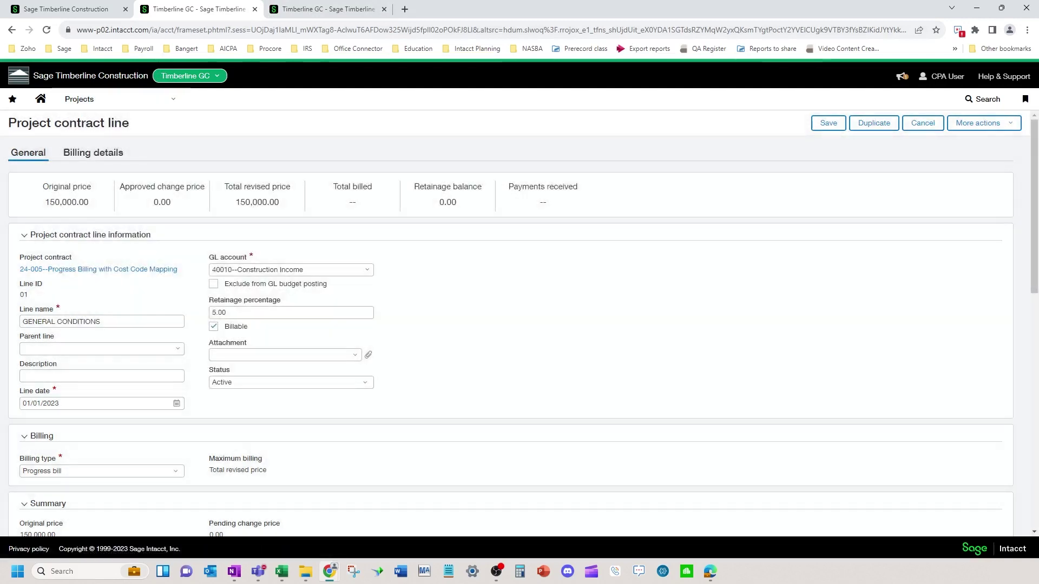
key(alt+Tab)
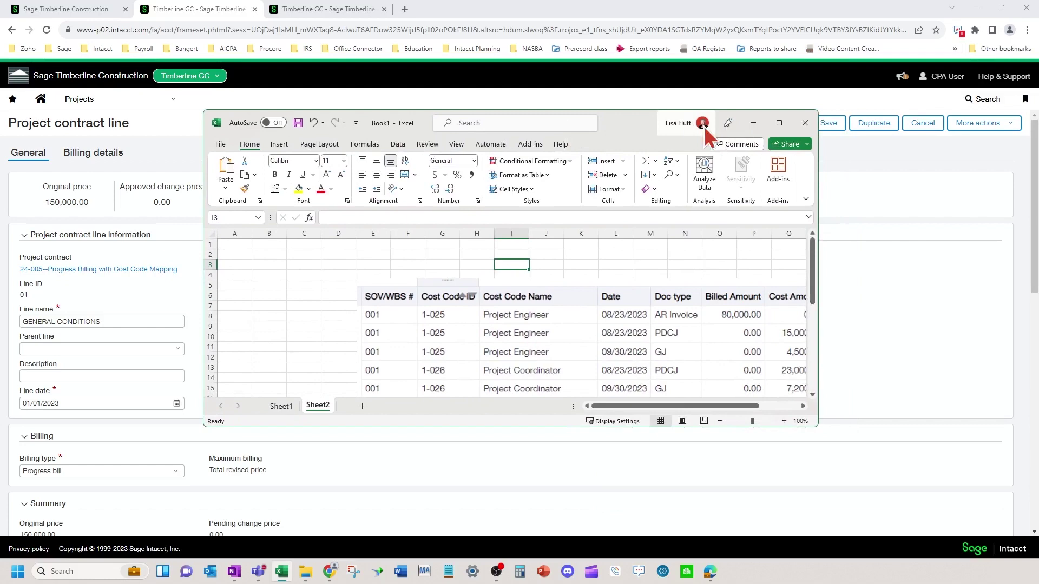
Step: Review Sheet2 full screen: 001 Total billed 80,000.00 against 52,200.00 cost; then restore Excel
click(780, 123)
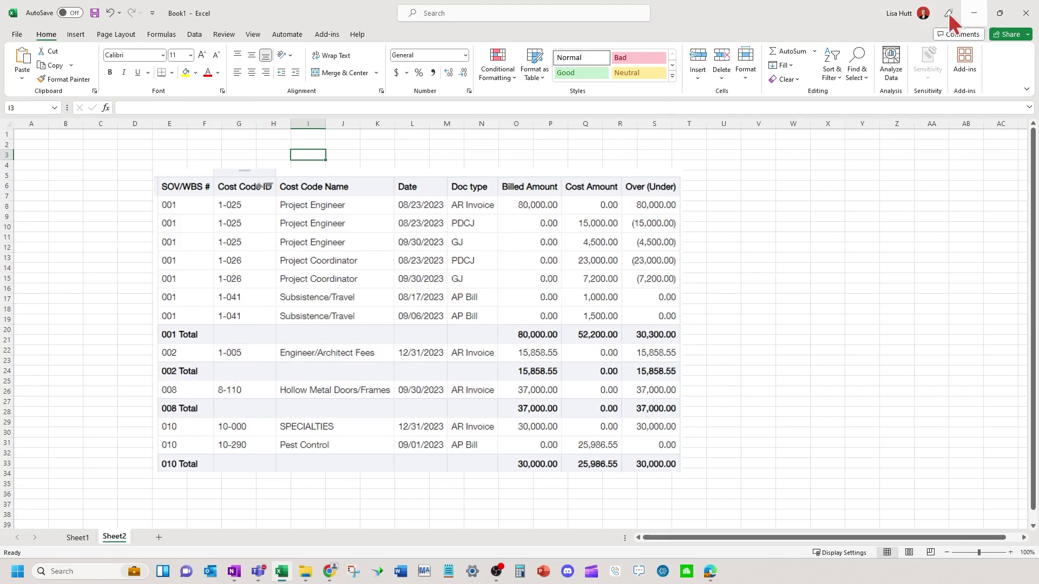
double_click(823, 19)
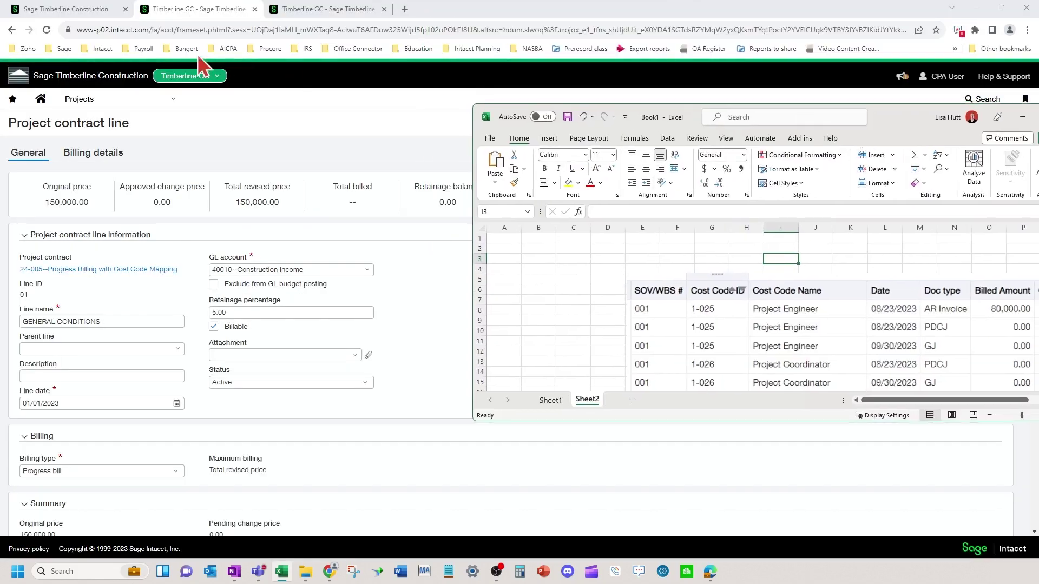
Step: Scroll the 24-005 Cost Codes list to the GENERAL REQUIREMENTS codes under WBS 01, then return to Excel
click(71, 10)
click(296, 10)
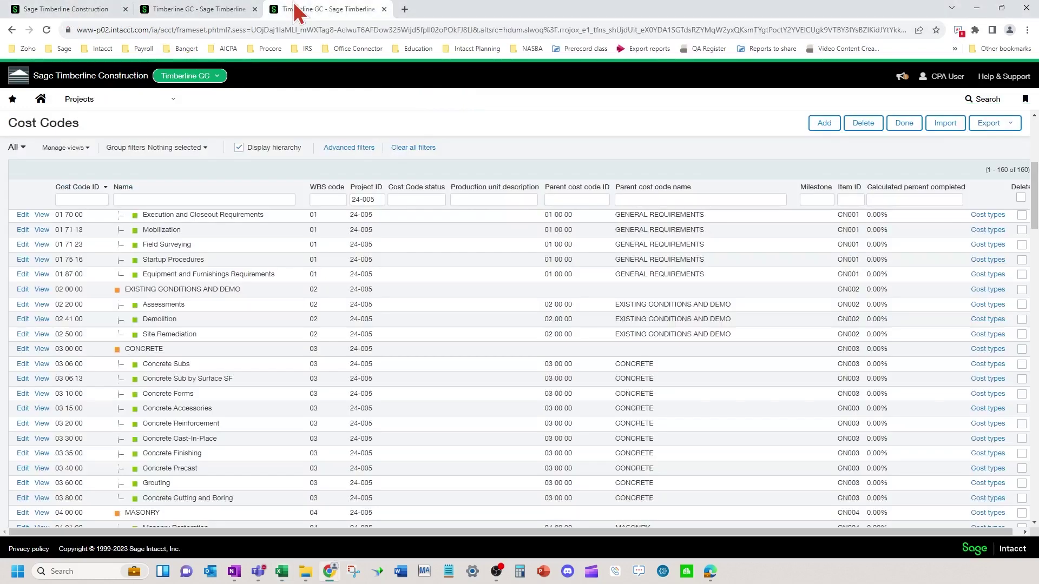
scroll(99, 307, up, 4)
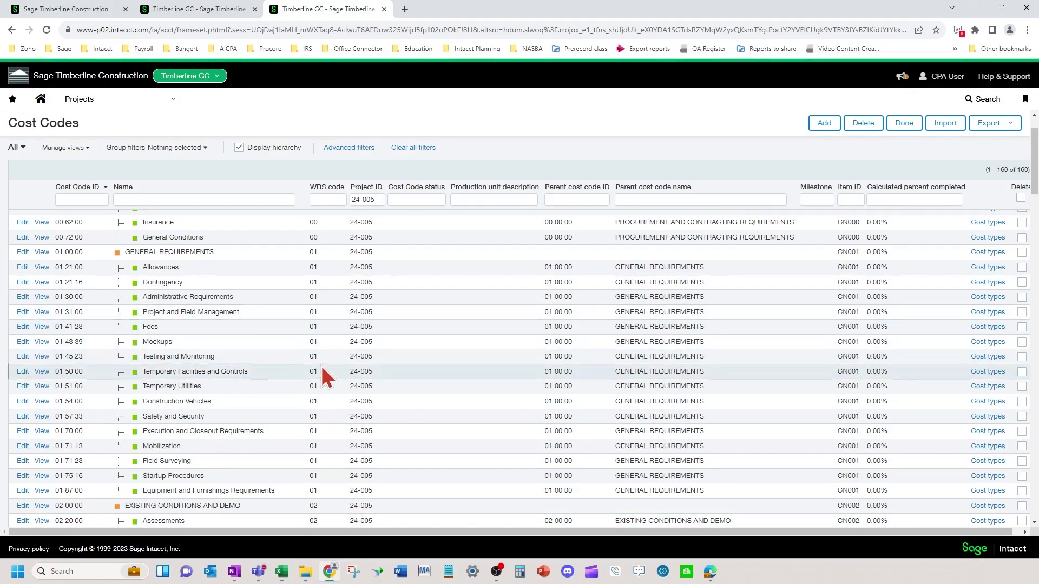
key(alt+Tab)
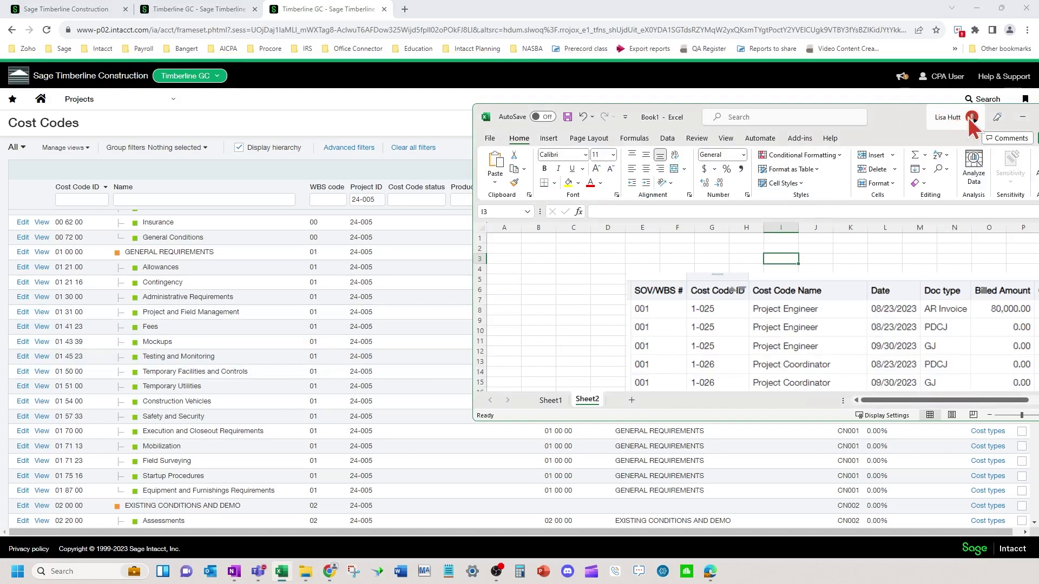
Step: Reposition and maximize the Excel billed-versus-cost report for review, then minimize it
drag(899, 130, 731, 128)
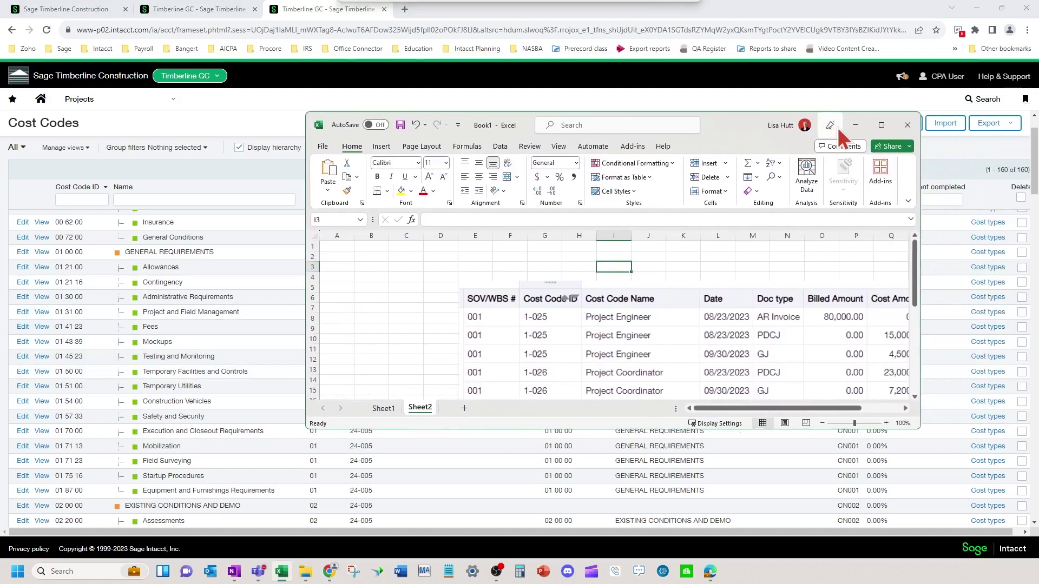
click(882, 124)
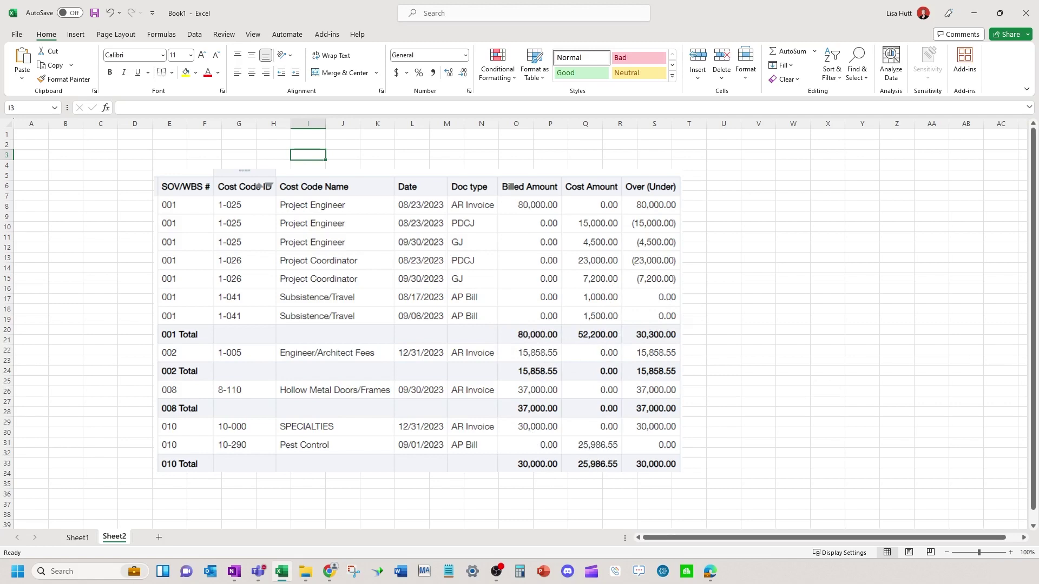
click(974, 13)
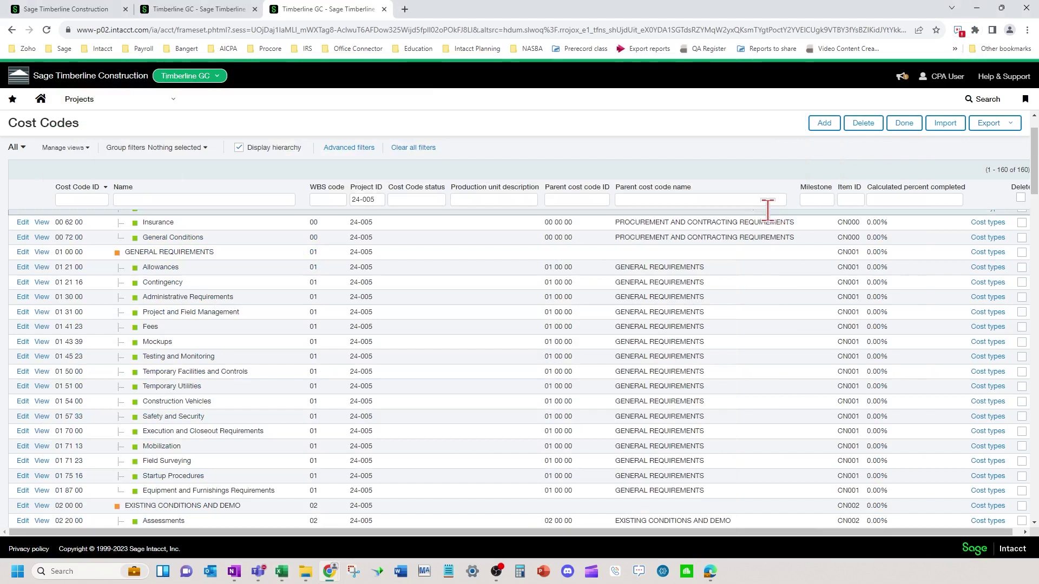
Step: Return to the Sage Timberline Construction tab's Advanced Billing dashboard
click(111, 9)
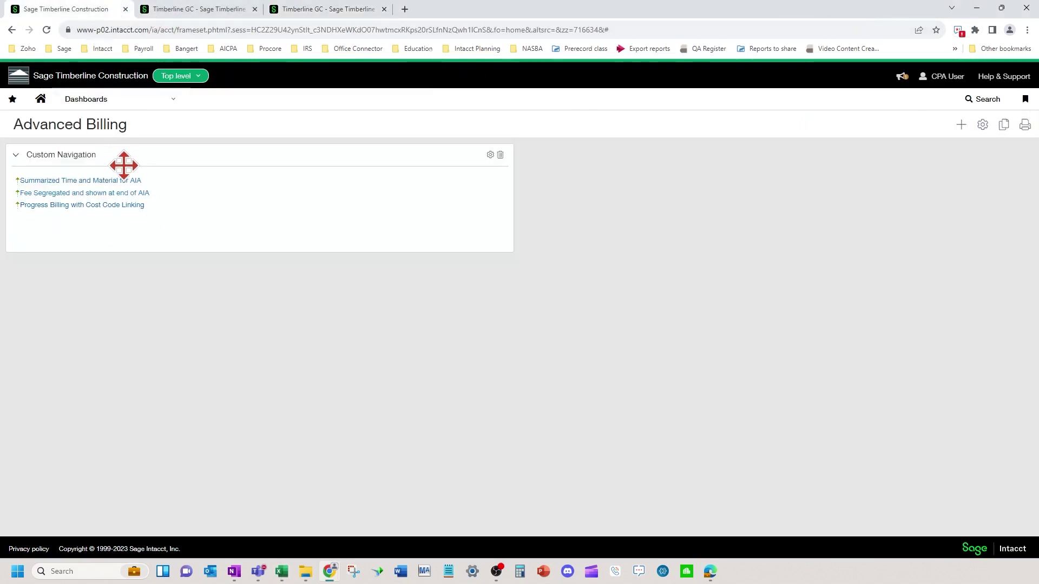